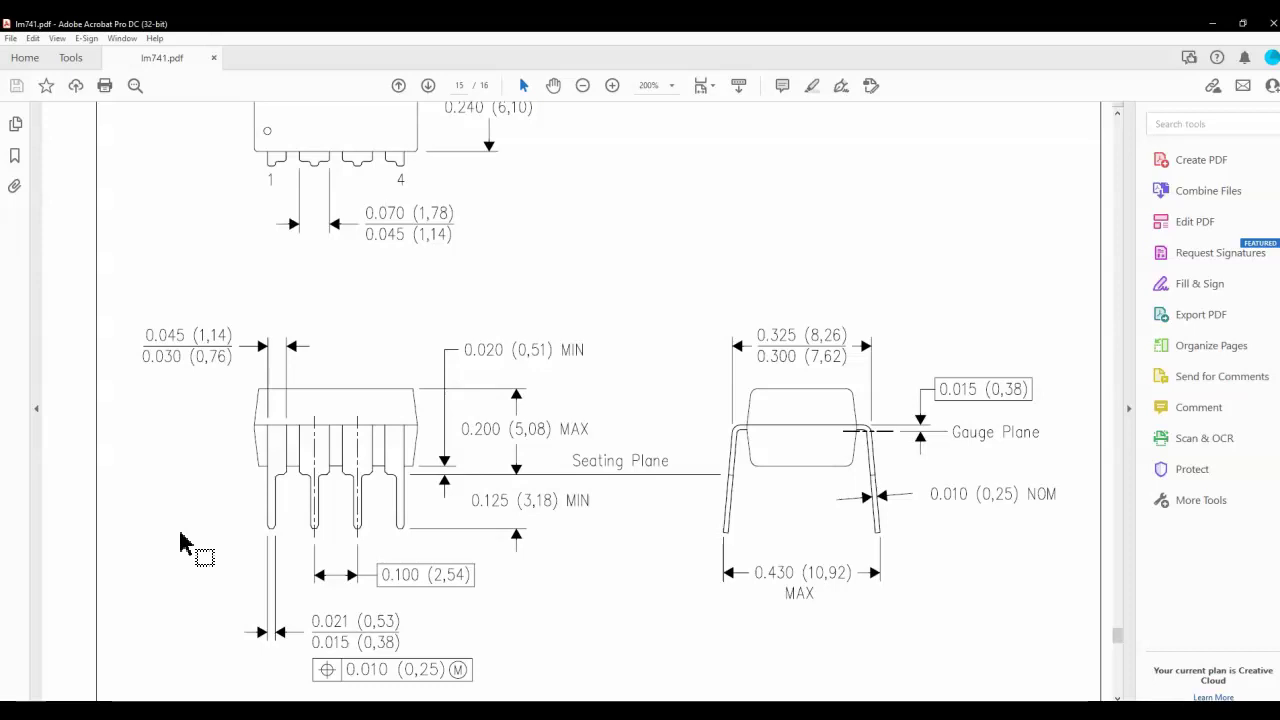
# Select the (0,53) mm maximum lead width dimension on the LM741 drawing
pyautogui.moveTo(280, 529); pyautogui.dragTo(250, 545)
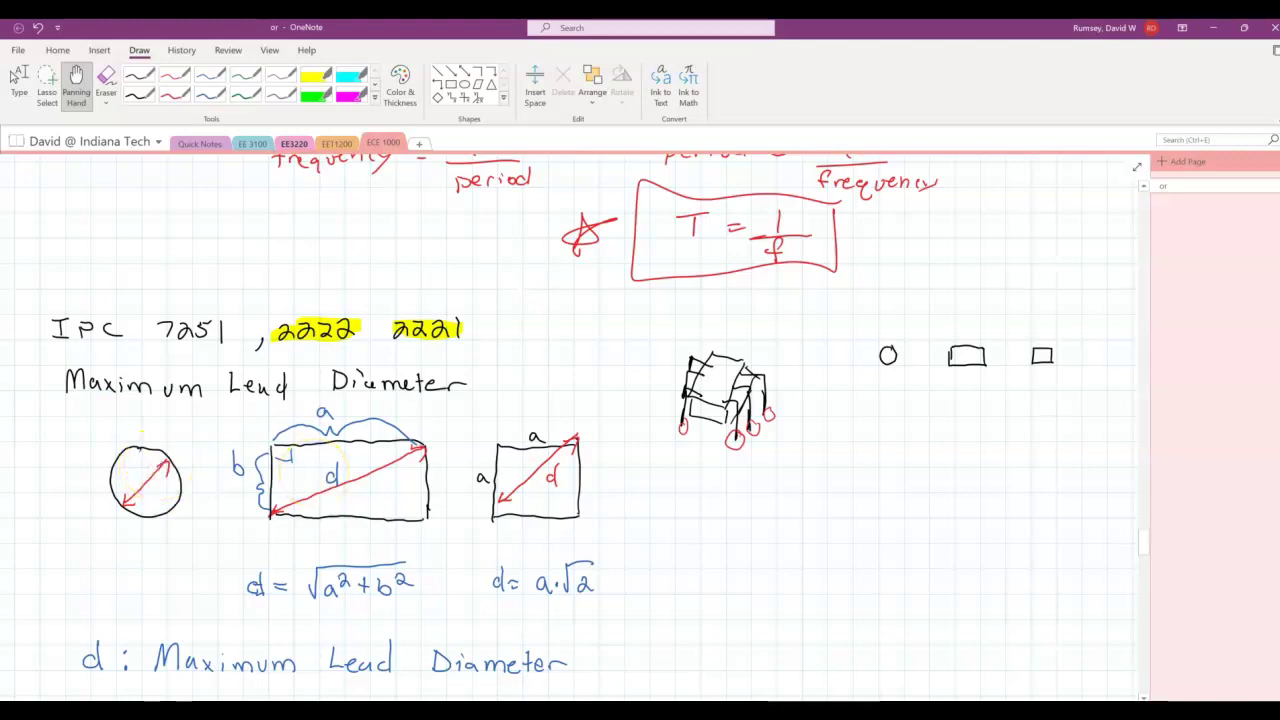
pyautogui.hotkey('alt', 'Tab')
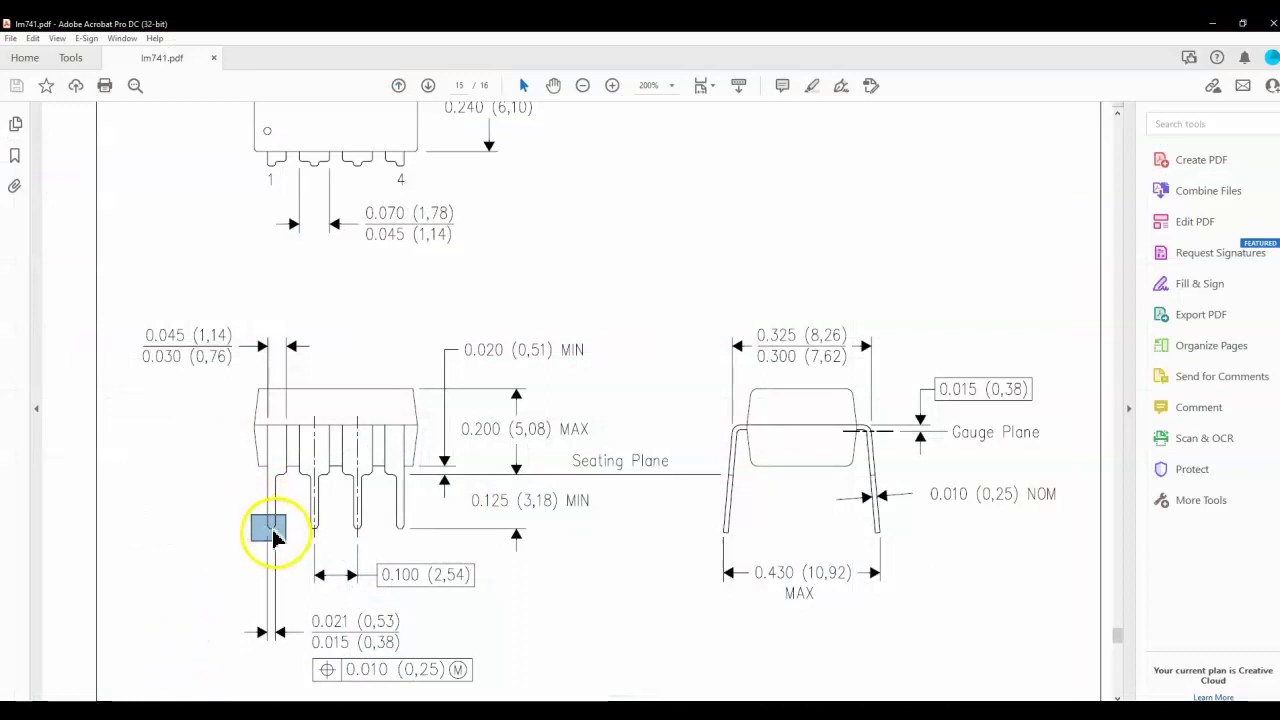
pyautogui.moveTo(293, 632); pyautogui.dragTo(243, 646)
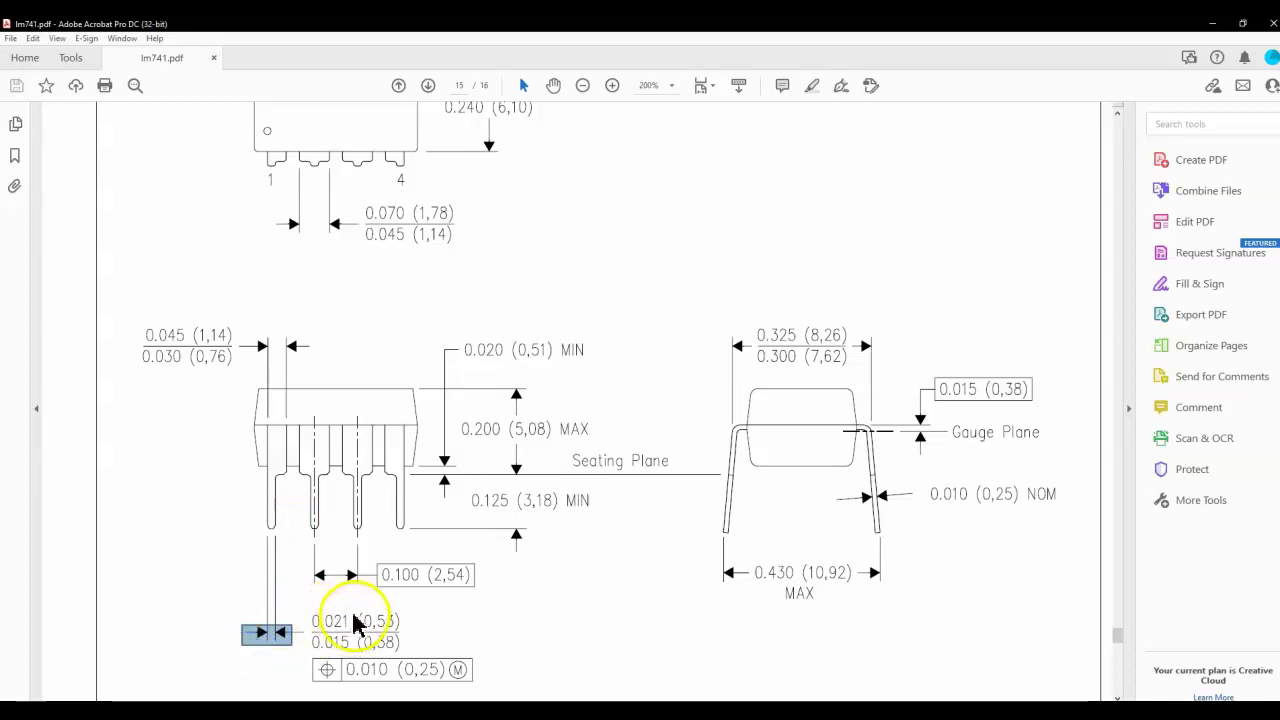
pyautogui.moveTo(403, 620); pyautogui.dragTo(309, 631)
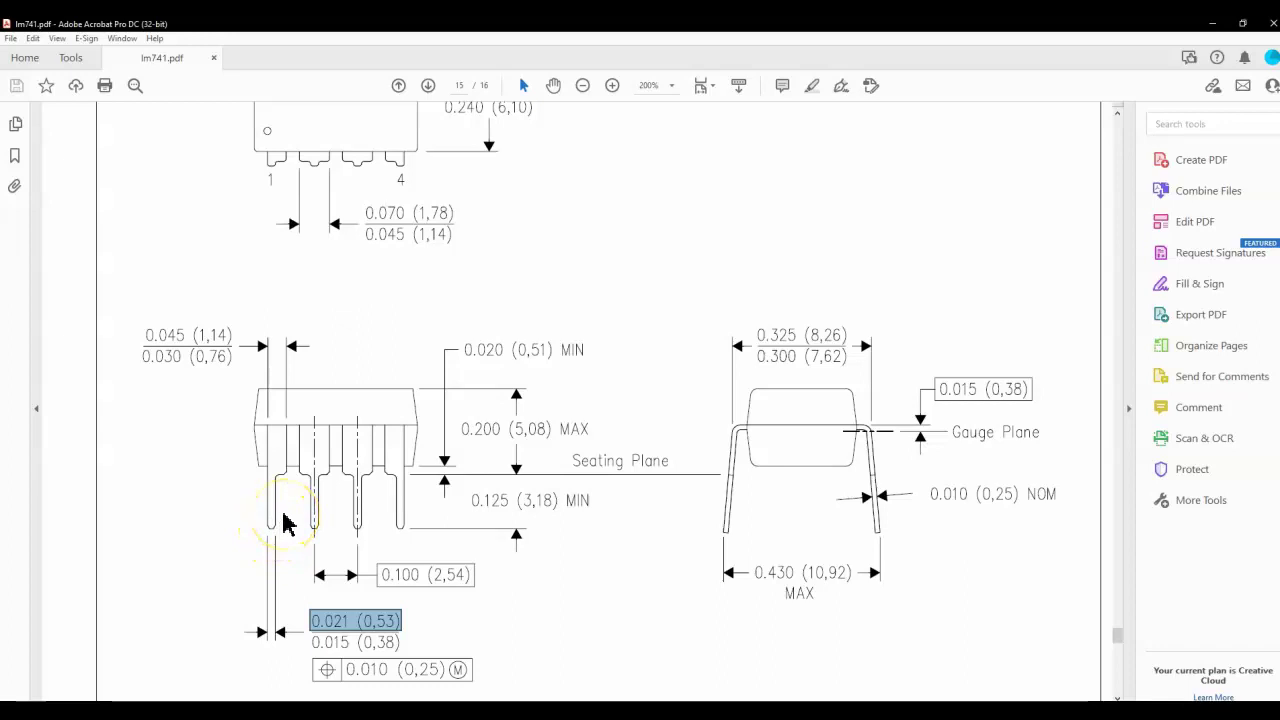
# Select the (0,25) mm nominal lead thickness on the side view and launch Calculator
pyautogui.moveTo(906, 489); pyautogui.dragTo(832, 516)
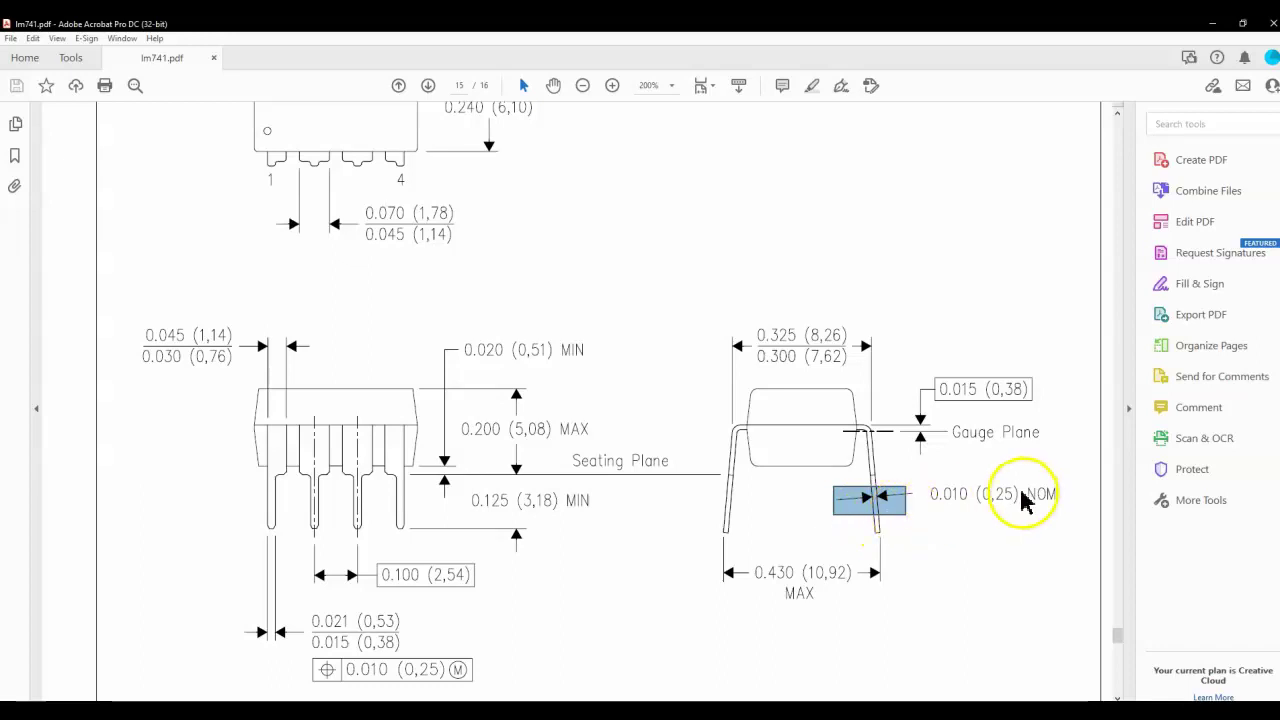
pyautogui.moveTo(1021, 487); pyautogui.dragTo(971, 500)
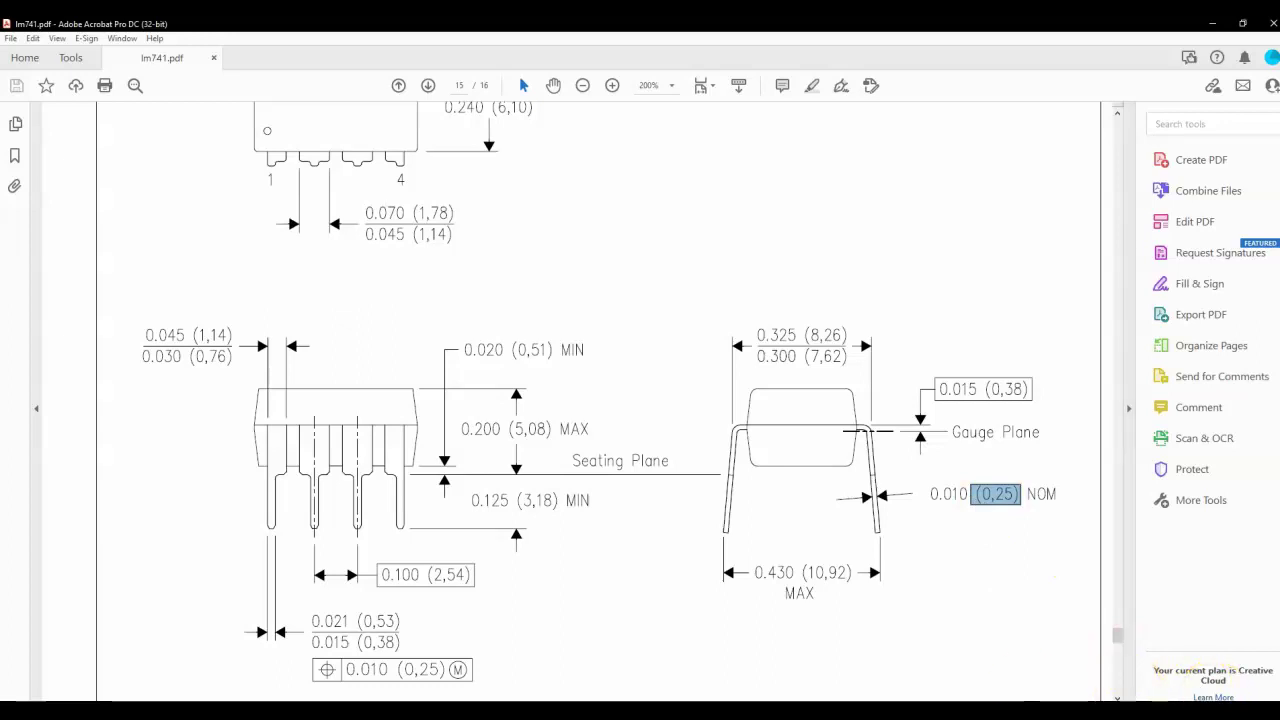
pyautogui.click(429, 712)
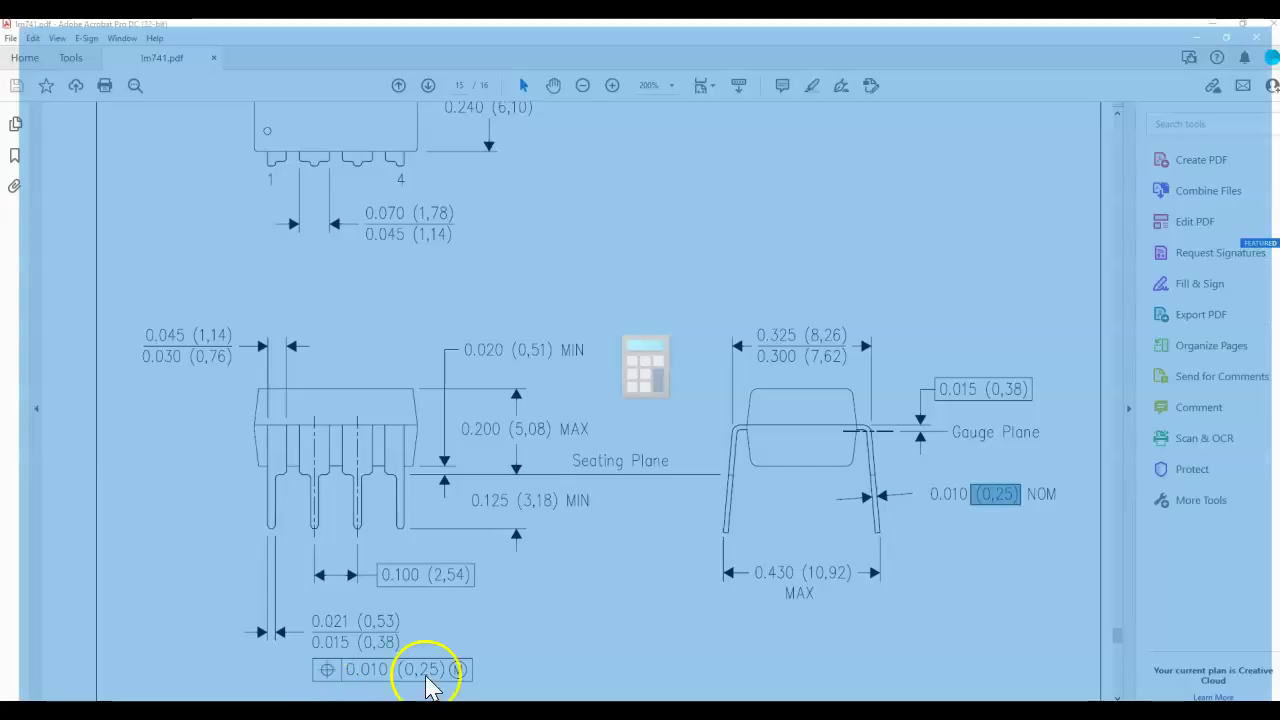
# Compute √(0.53² + 0.25²) = 0.586 mm in Calculator, then return to the datasheet
pyautogui.write('.53')
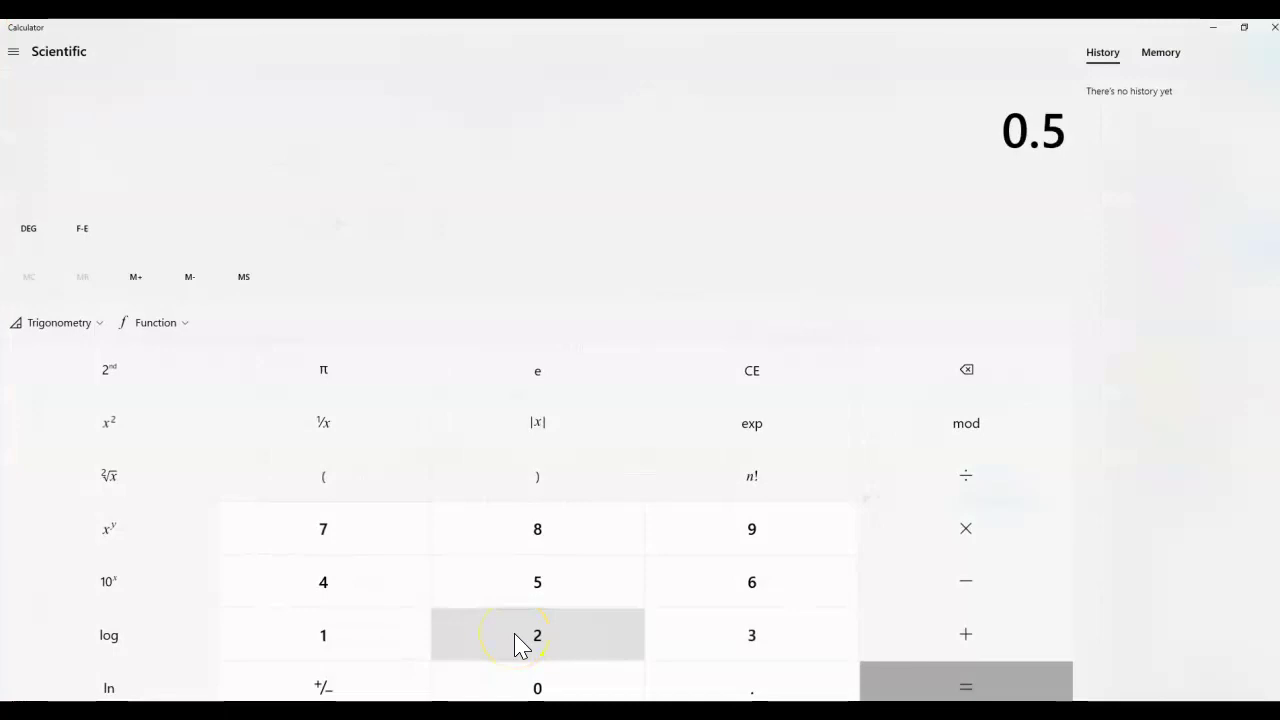
pyautogui.click(109, 440)
pyautogui.press('+')
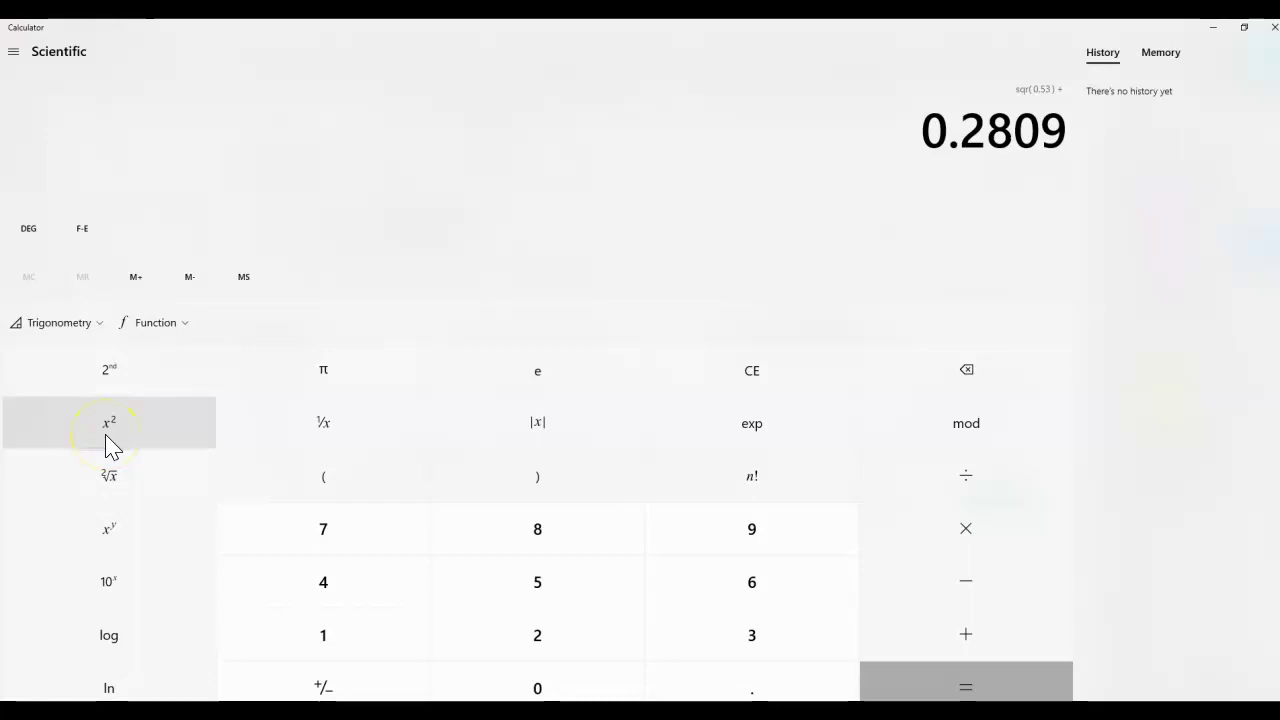
pyautogui.hotkey('alt', 'Tab')
pyautogui.hotkey('alt', 'Tab')
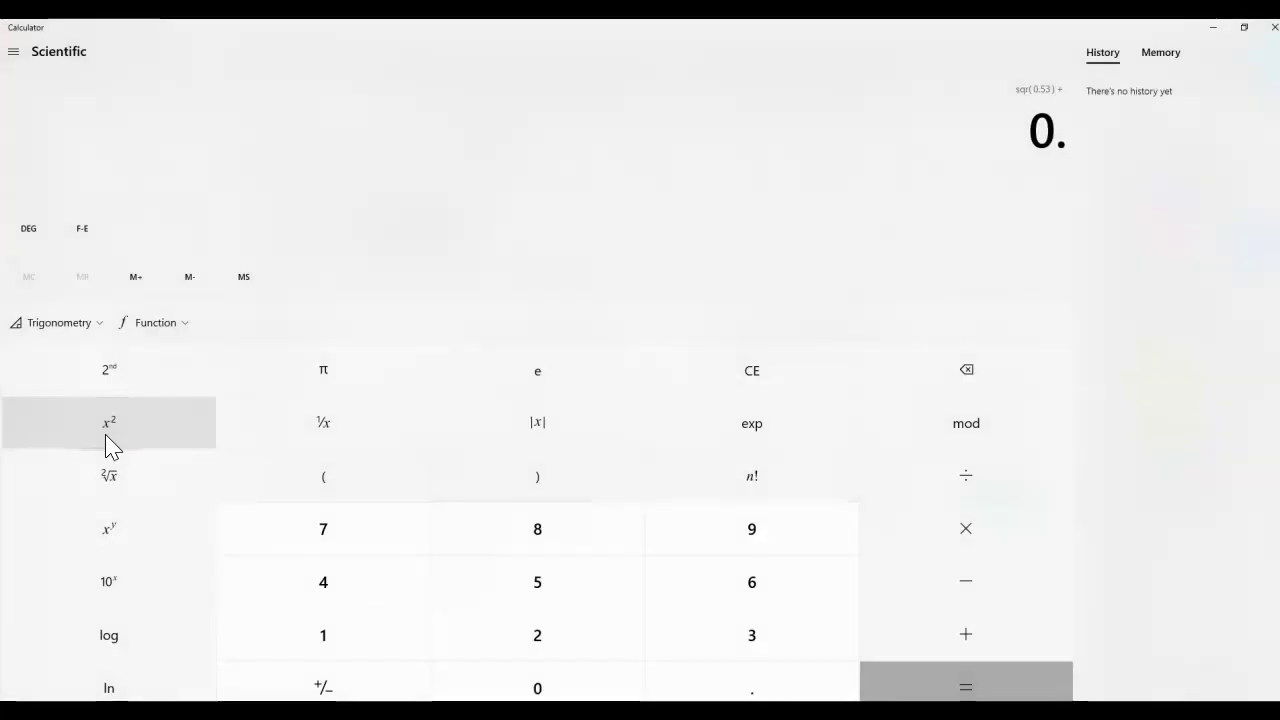
pyautogui.write('25')
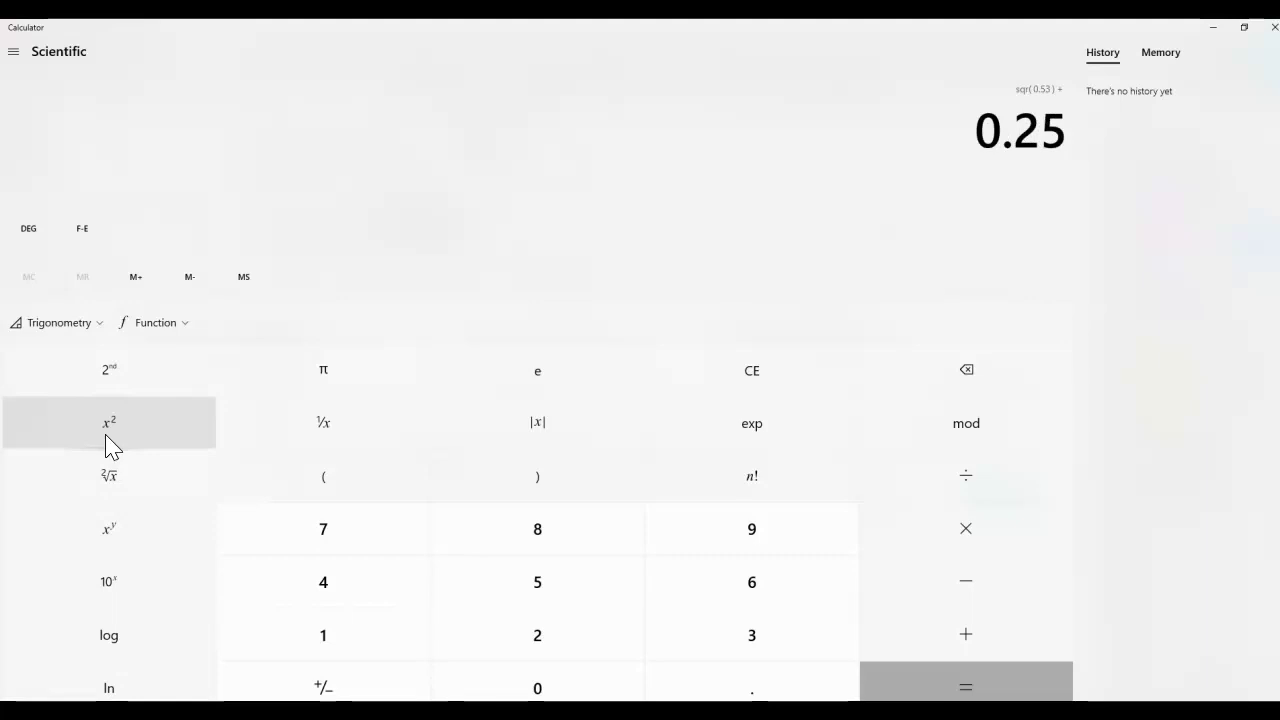
pyautogui.click(115, 443)
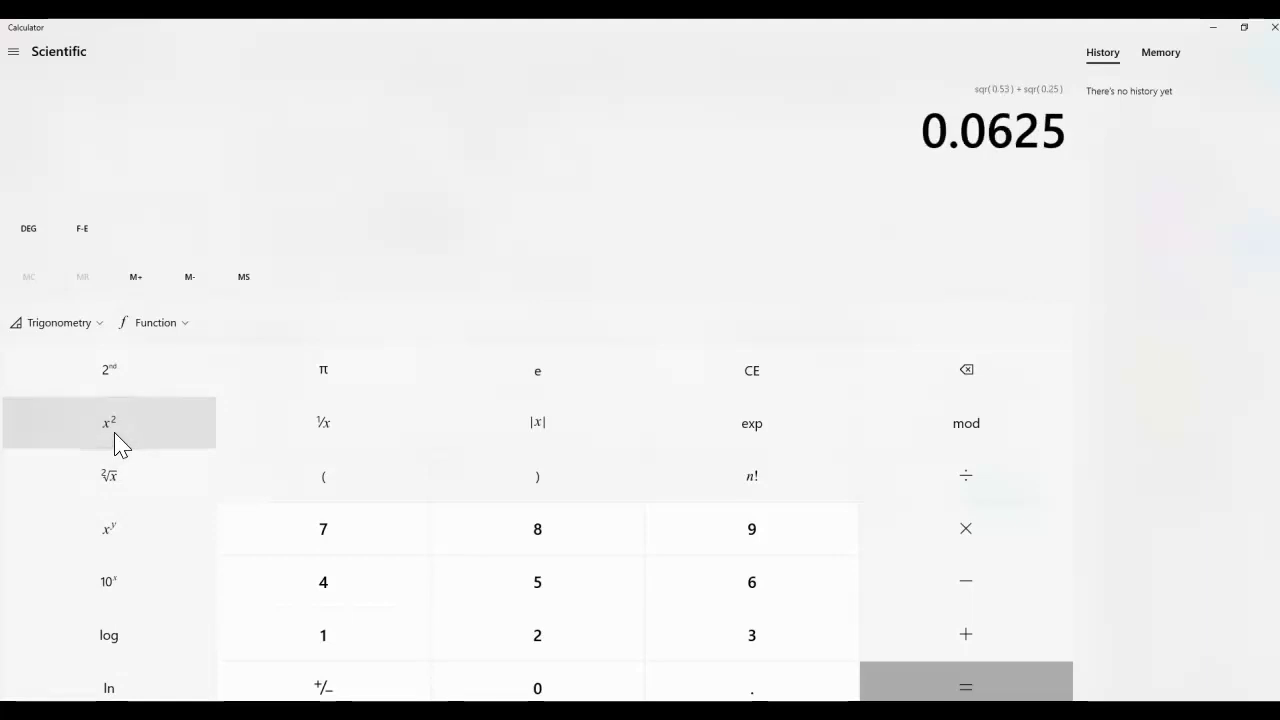
pyautogui.press('Return')
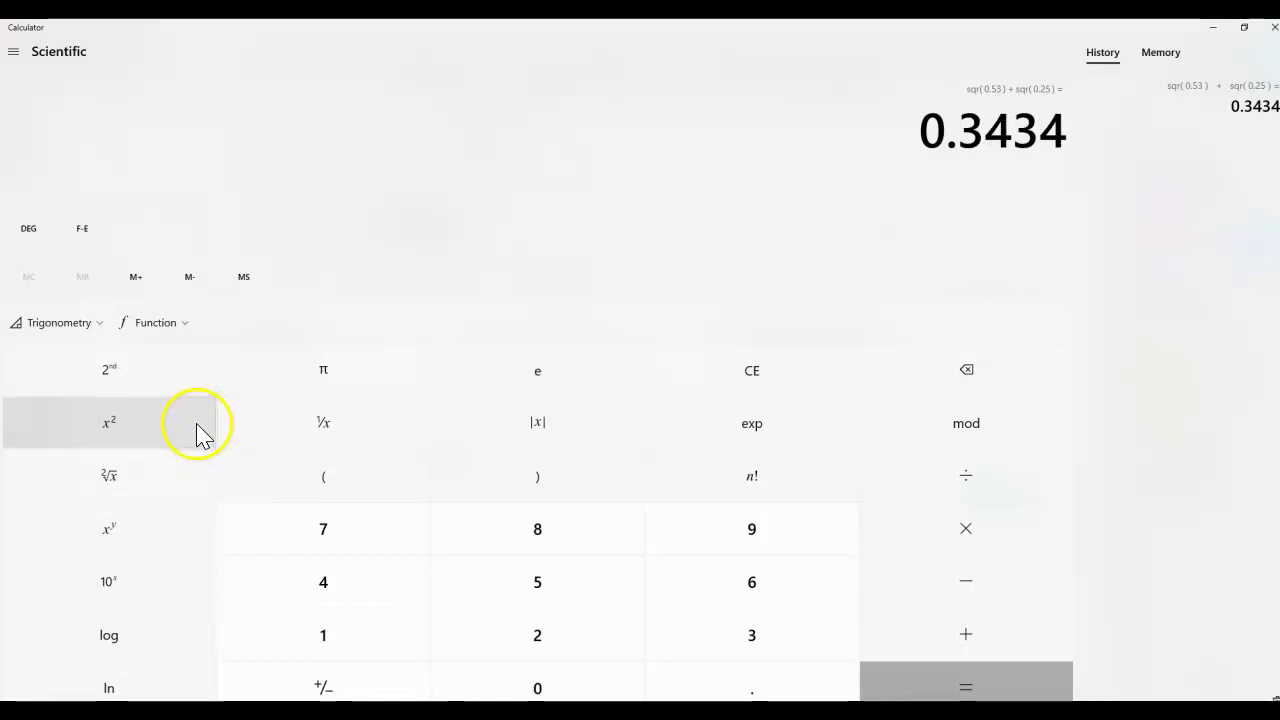
pyautogui.click(133, 486)
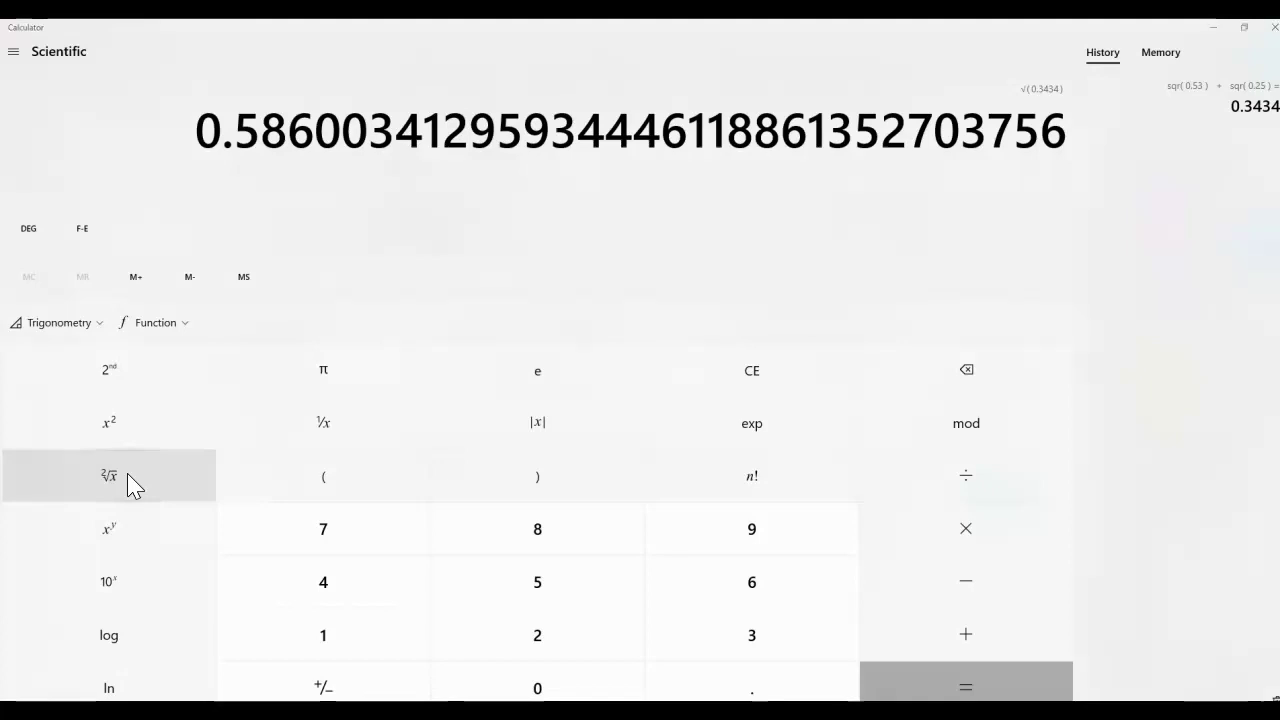
pyautogui.hotkey('alt', 'Tab')
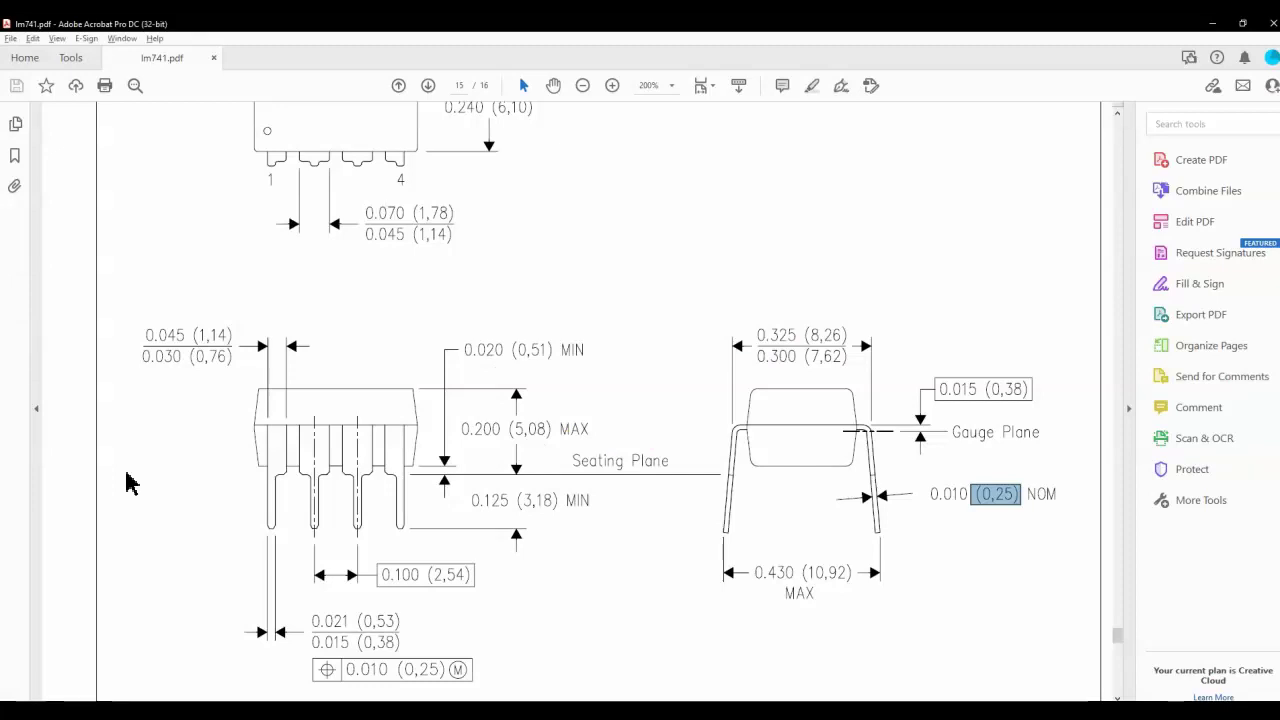
# Search Windows for 'pad' and launch Cadence Padstack Editor
pyautogui.click(130, 480)
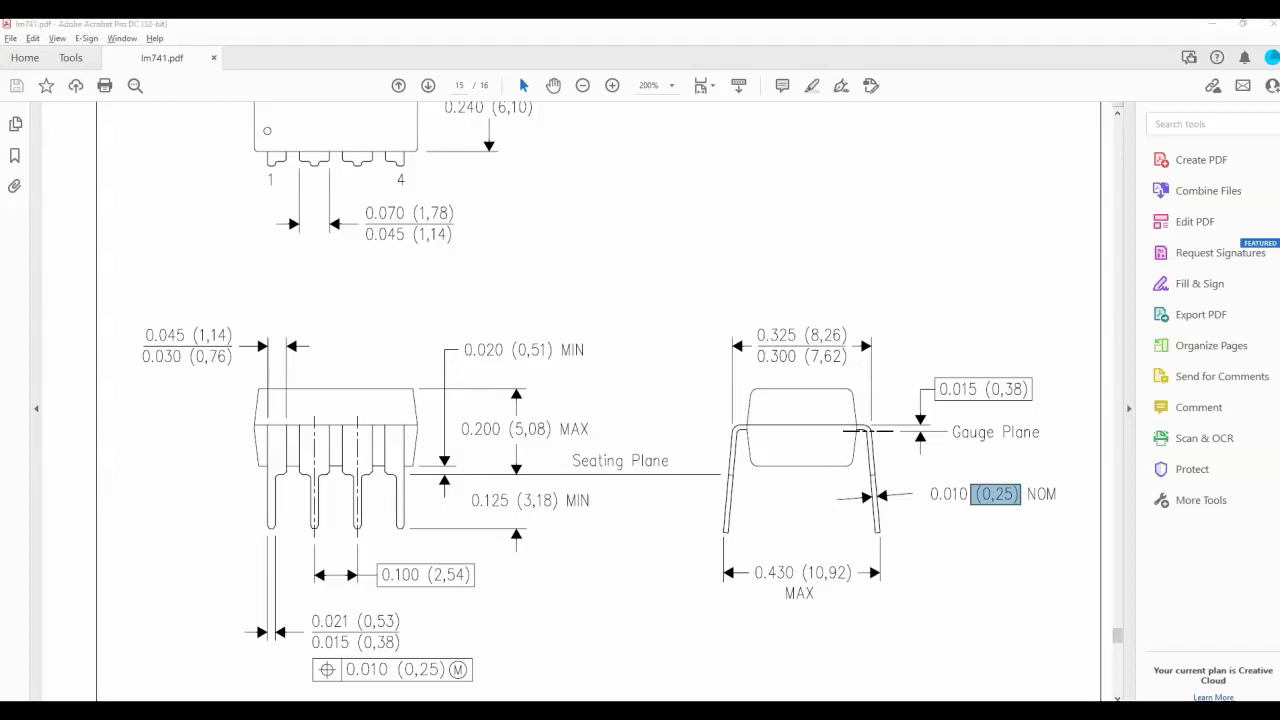
pyautogui.press('super')
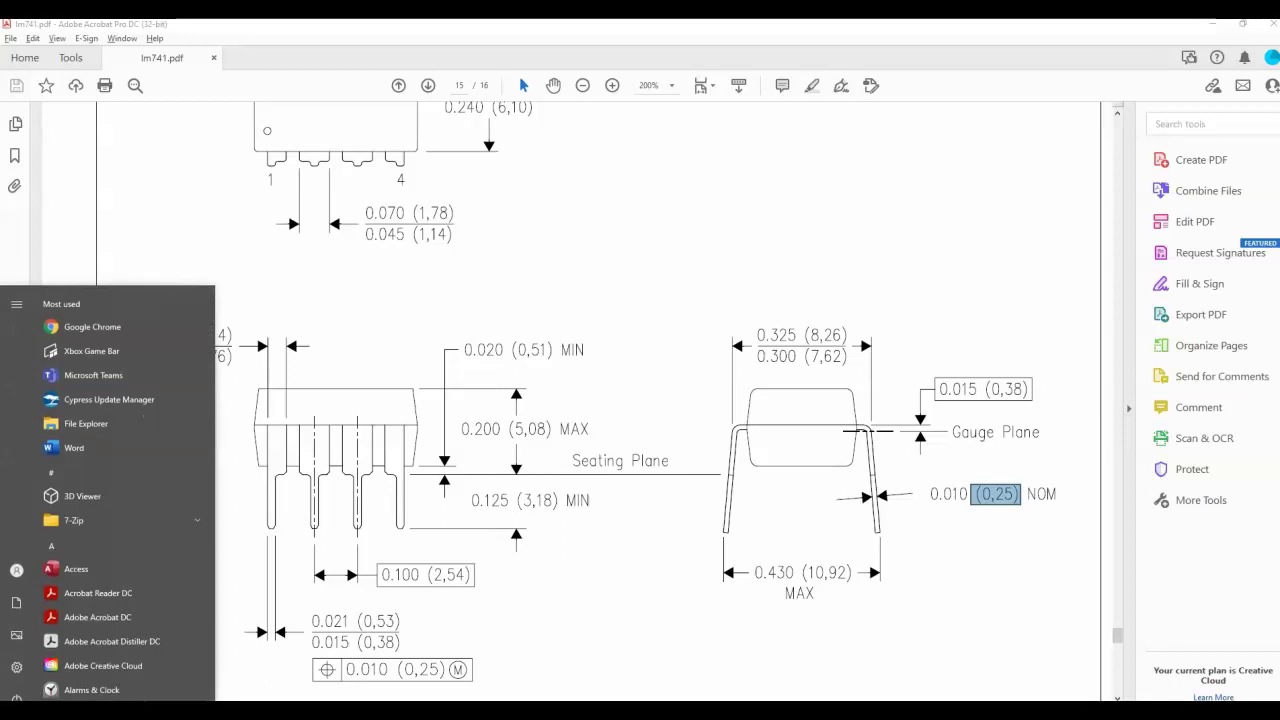
pyautogui.write('p')
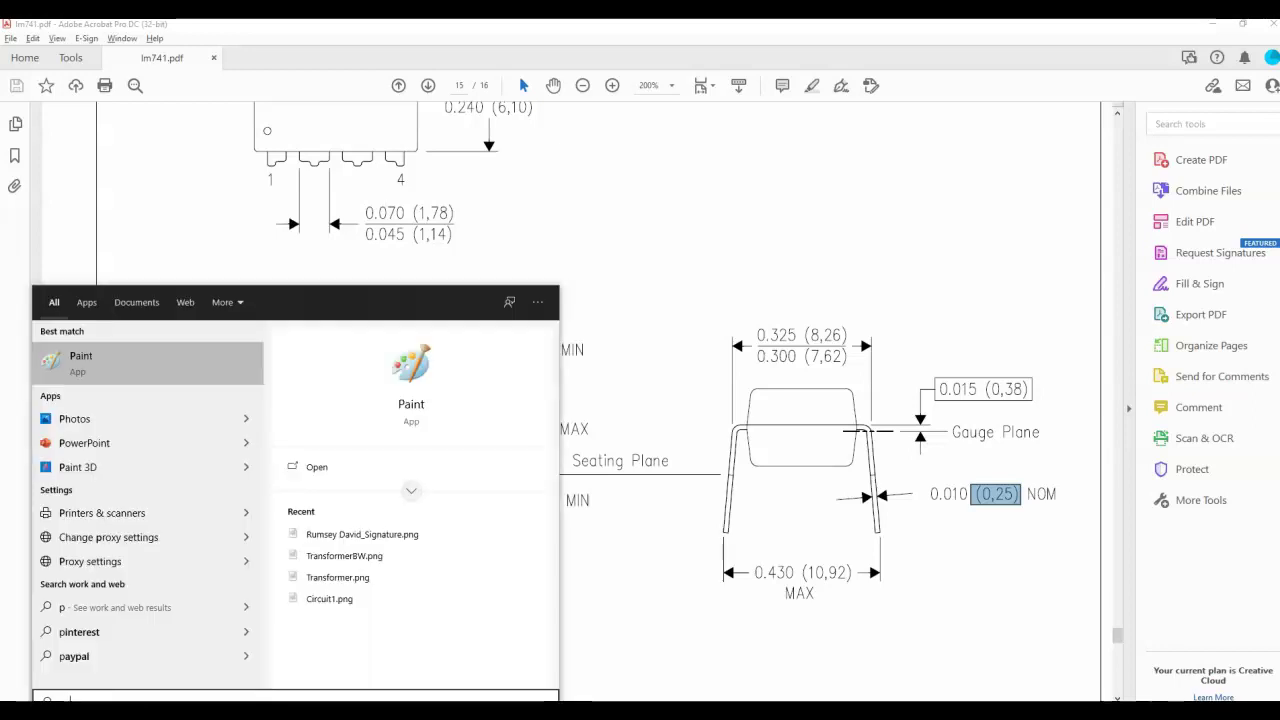
pyautogui.write('ad')
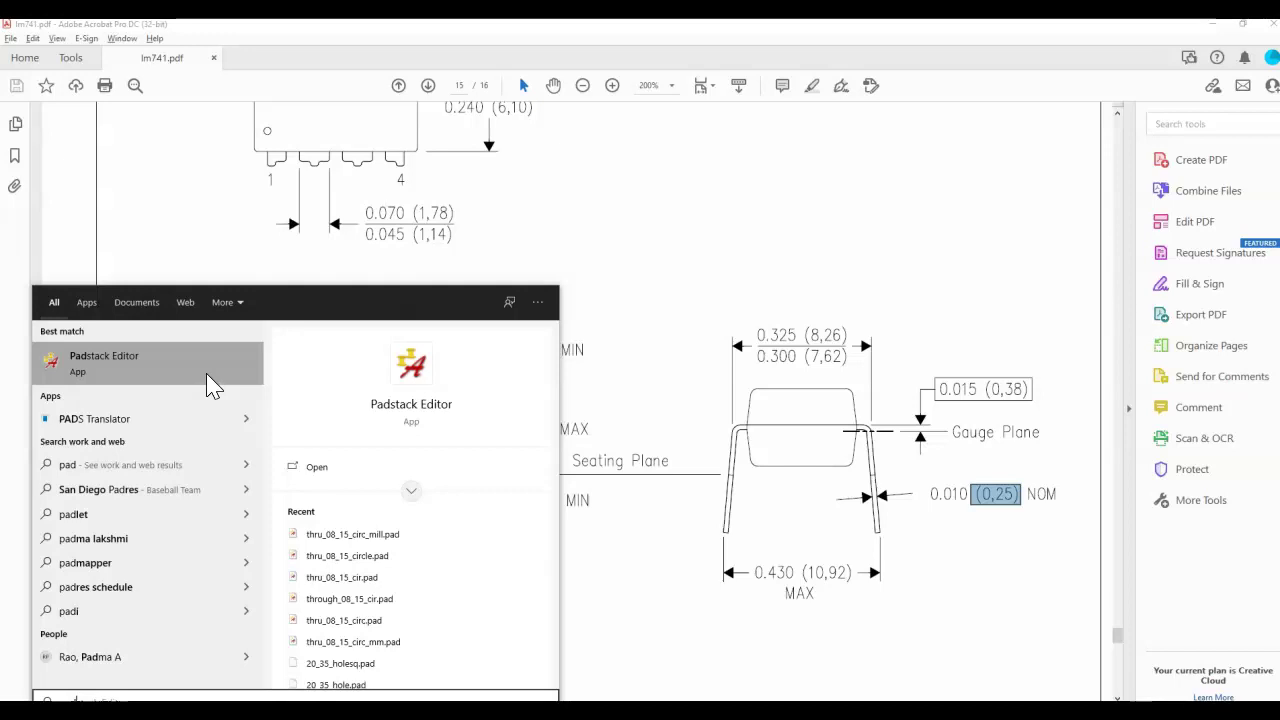
pyautogui.click(103, 385)
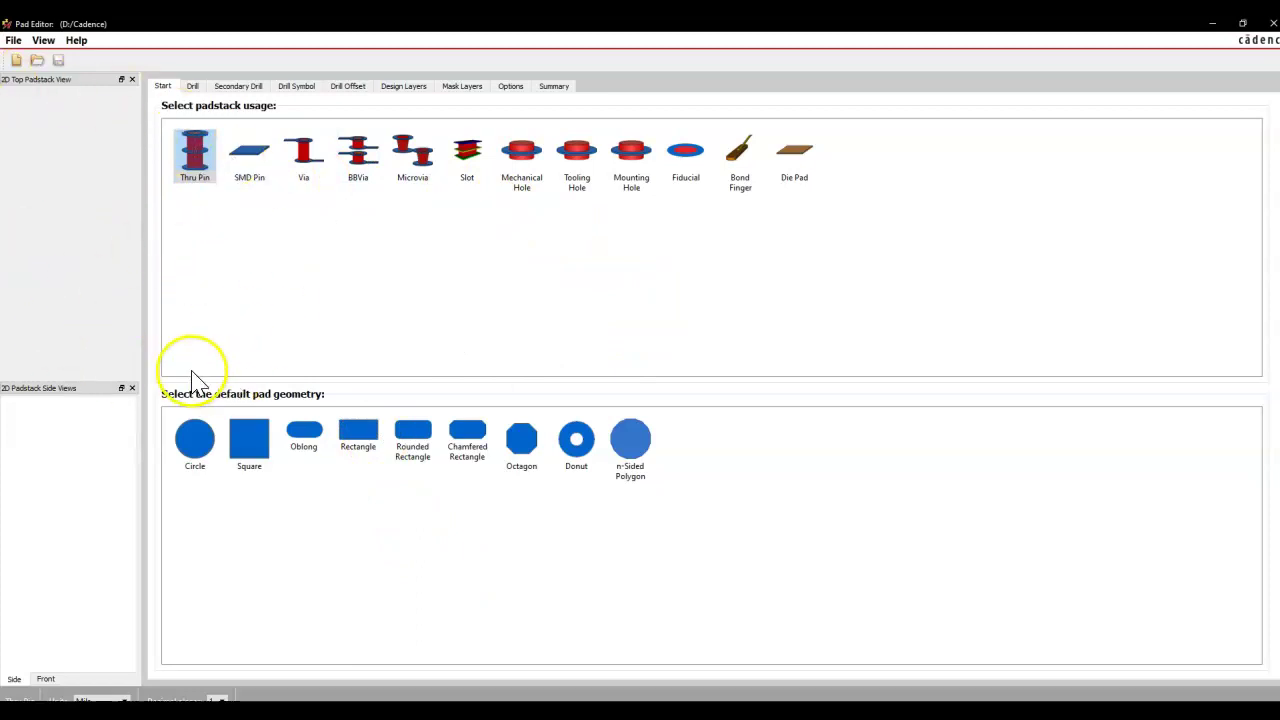
# Choose Circle as the default Thru Pin pad geometry and confirm the circular drill hole
pyautogui.click(200, 450)
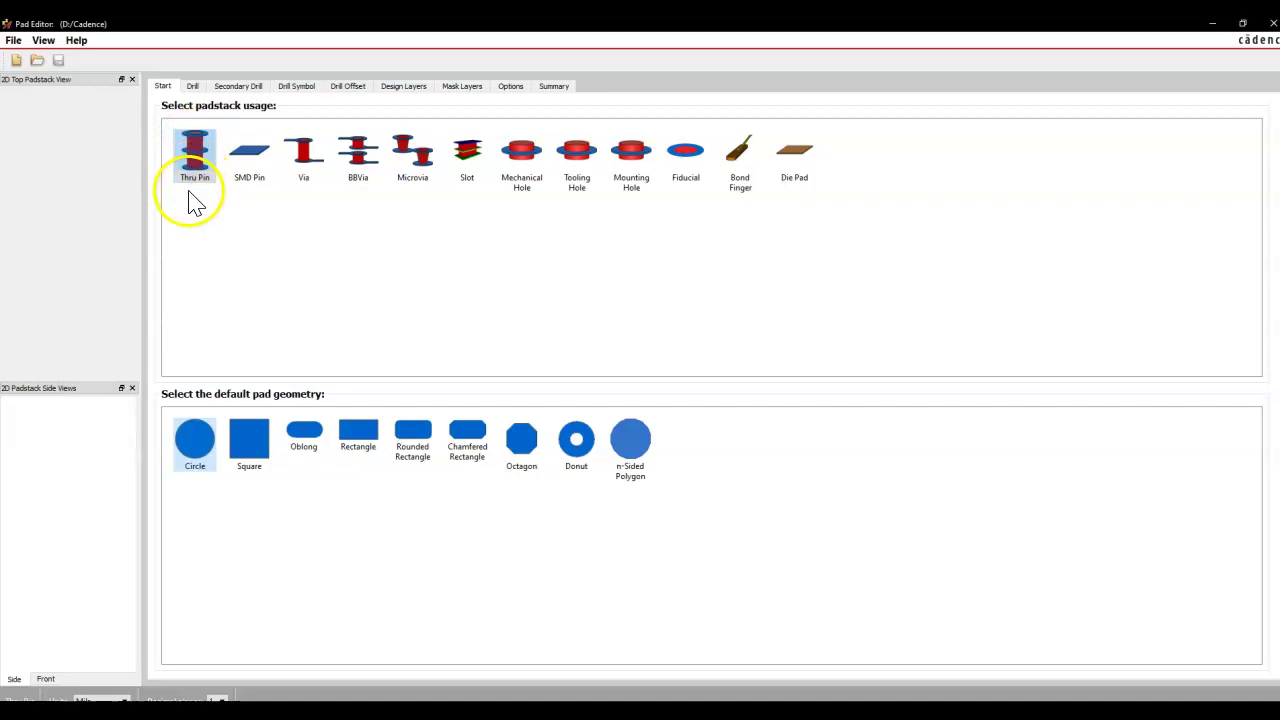
pyautogui.click(193, 88)
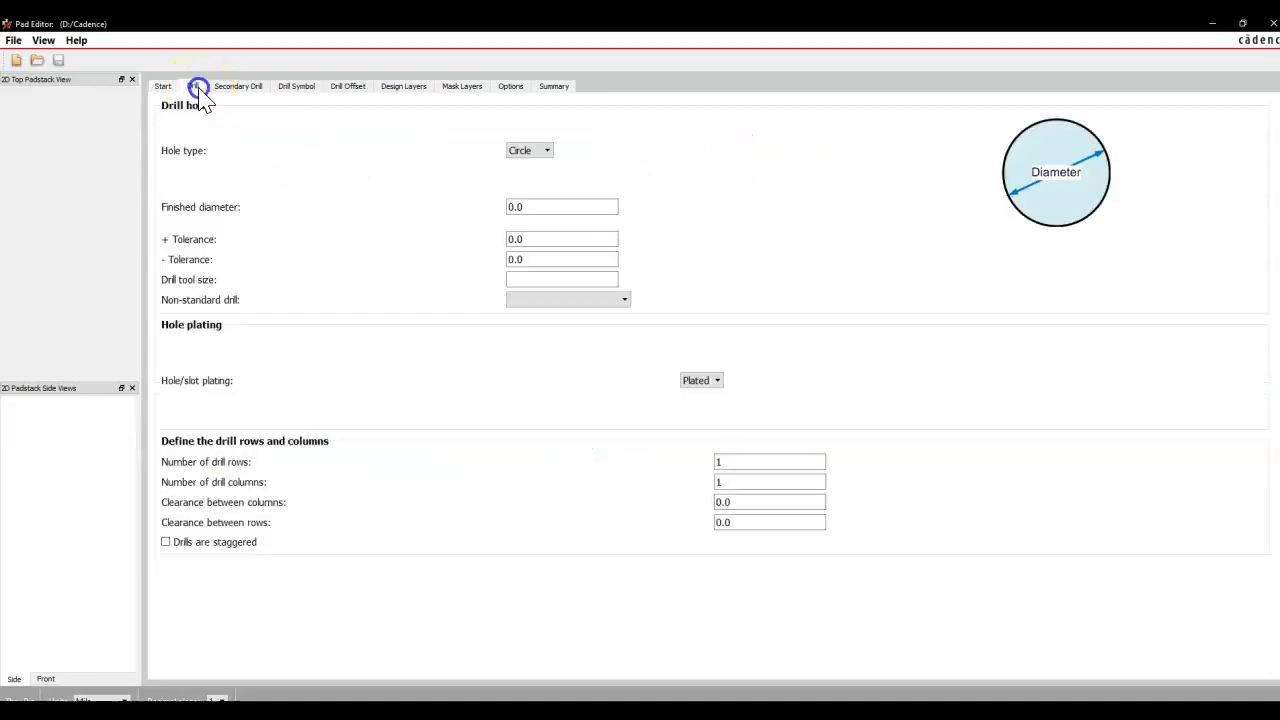
pyautogui.click(530, 150)
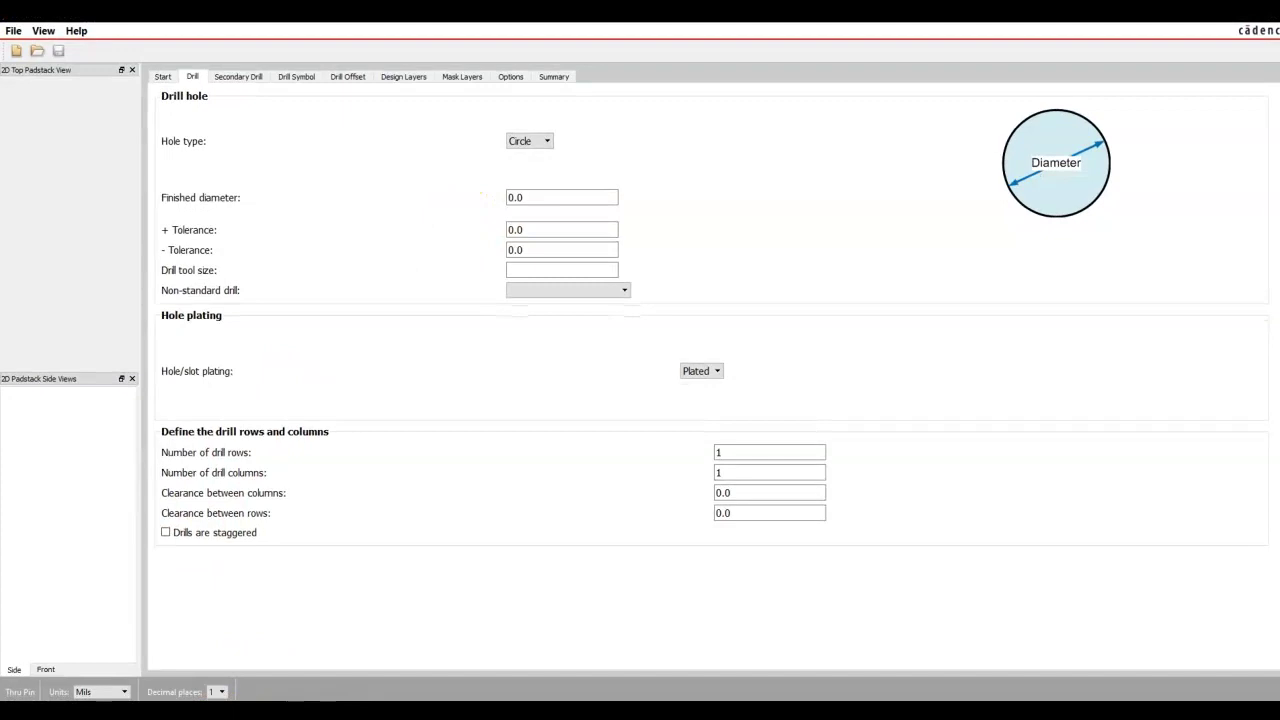
# Change the status-bar units from Mils to Millimeter, accepting the loss-of-accuracy warning
pyautogui.doubleClick(88, 693)
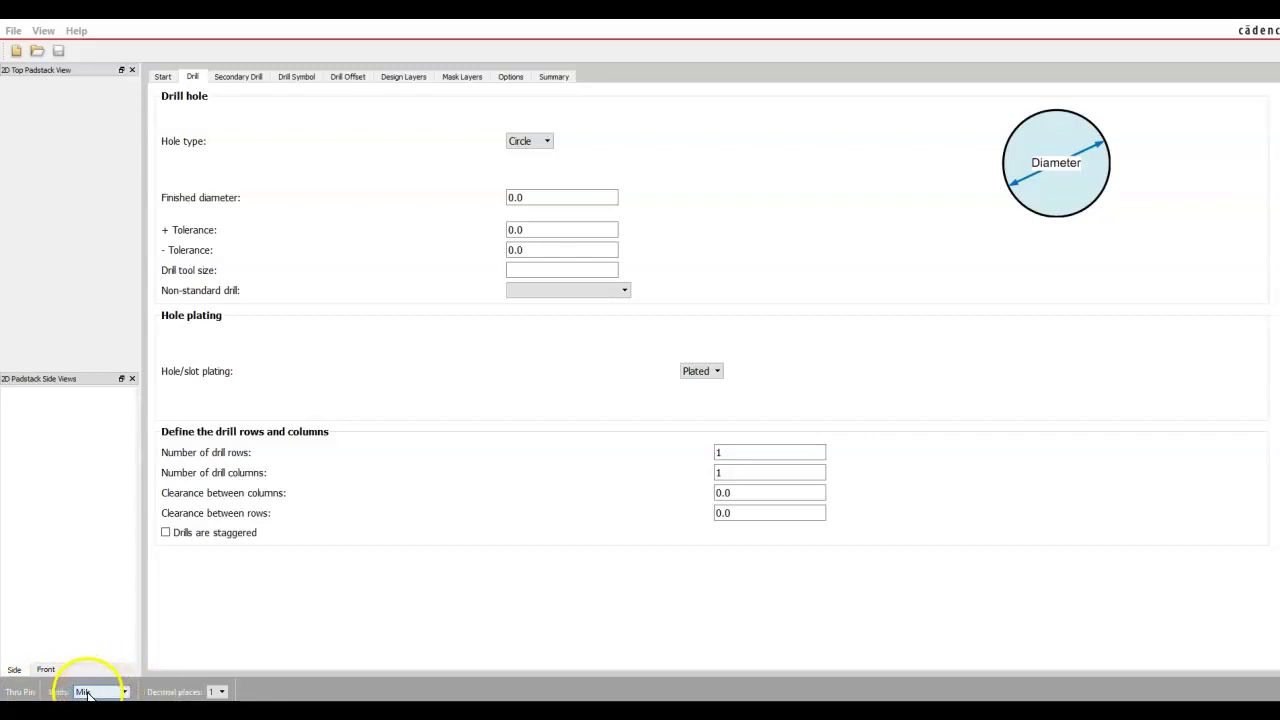
pyautogui.click(101, 695)
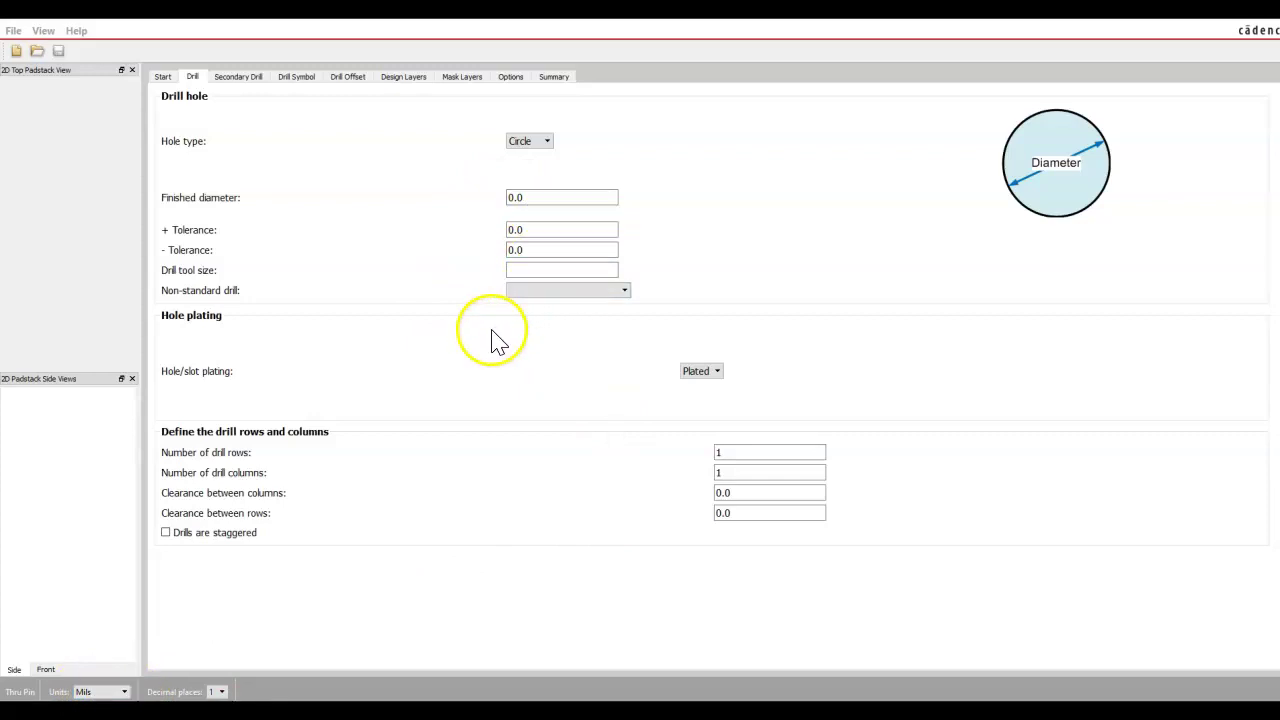
pyautogui.click(125, 692)
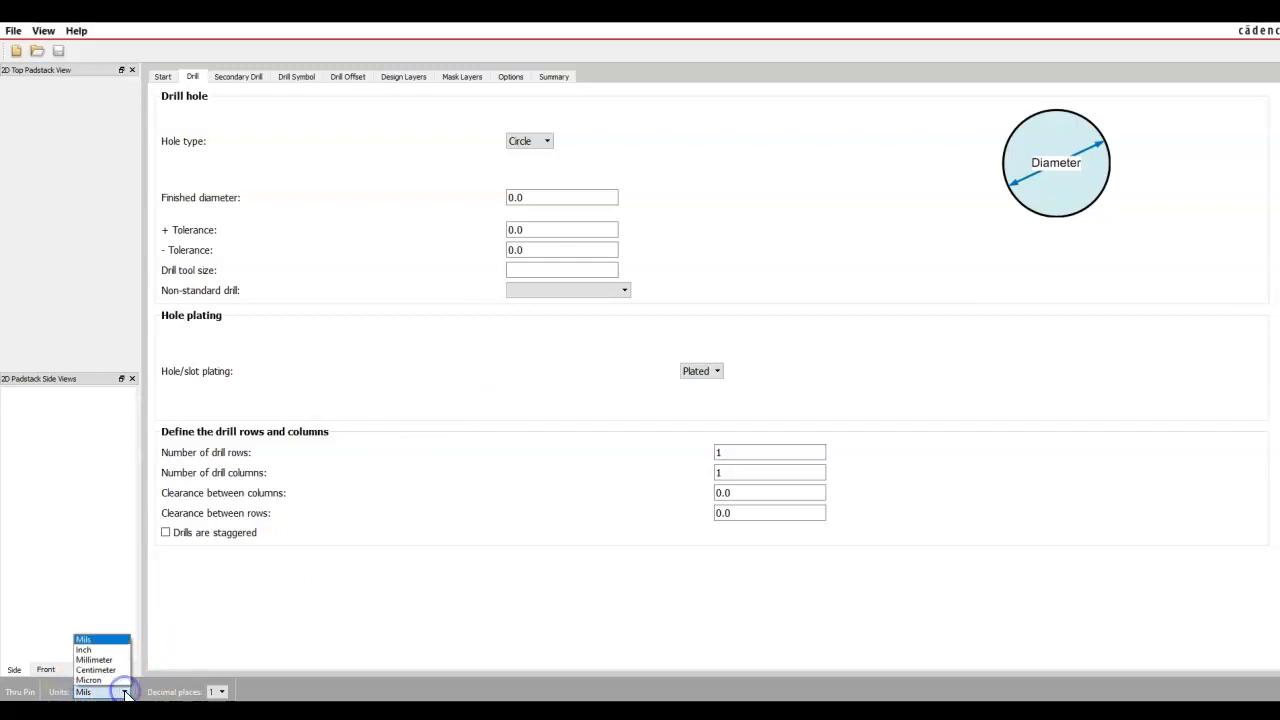
pyautogui.click(117, 662)
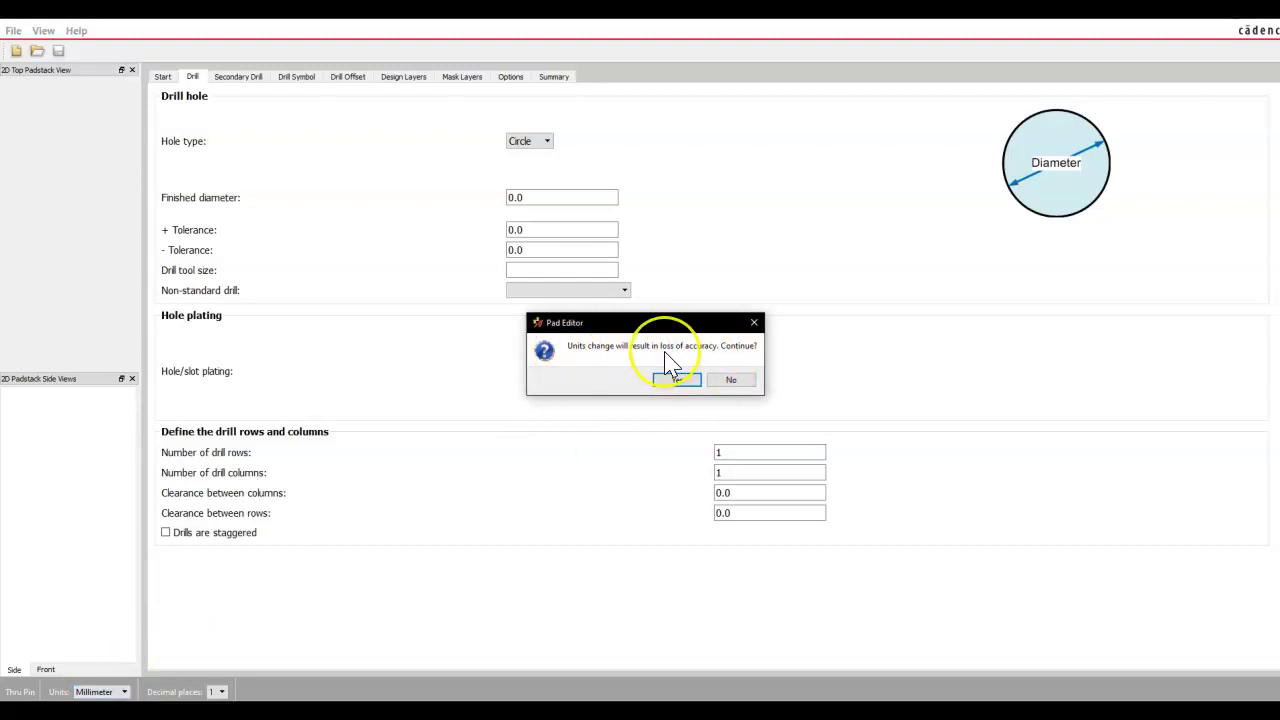
pyautogui.click(677, 384)
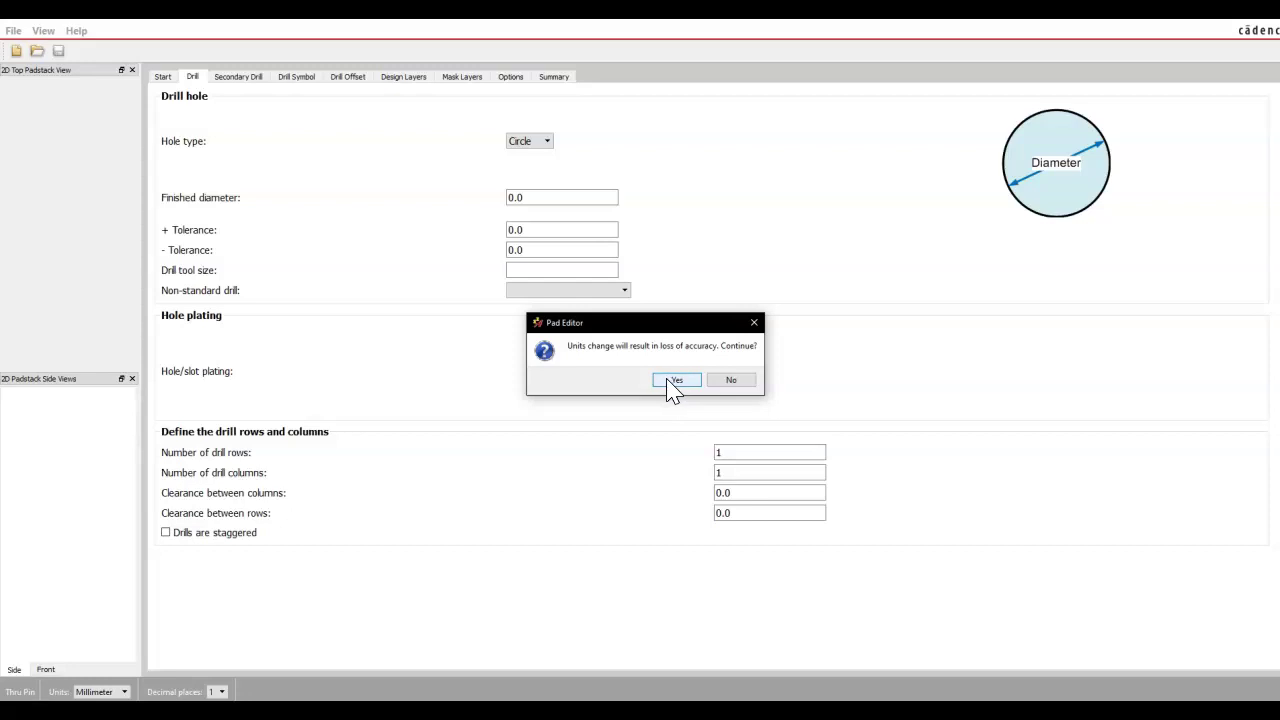
pyautogui.click(674, 382)
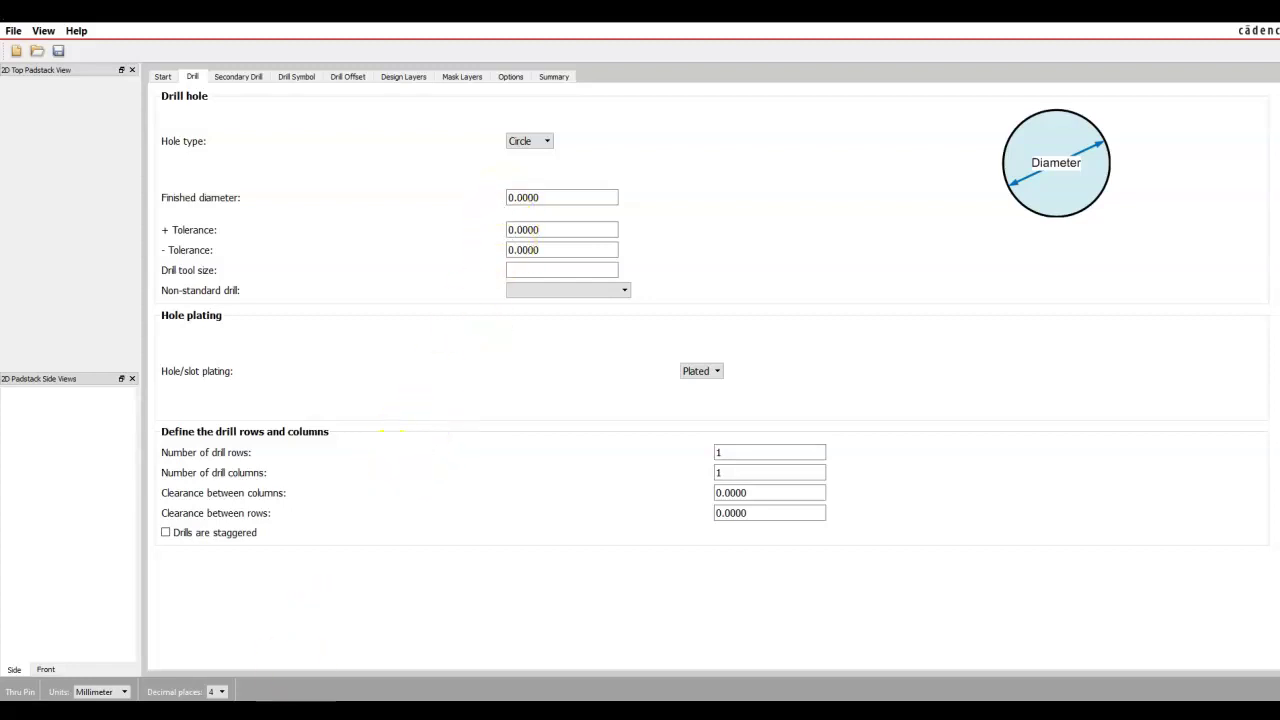
# Switch away from the datasheet to the OneNote IPC 7251 maximum lead diameter notes
pyautogui.moveTo(214, 712)
pyautogui.click(403, 712)
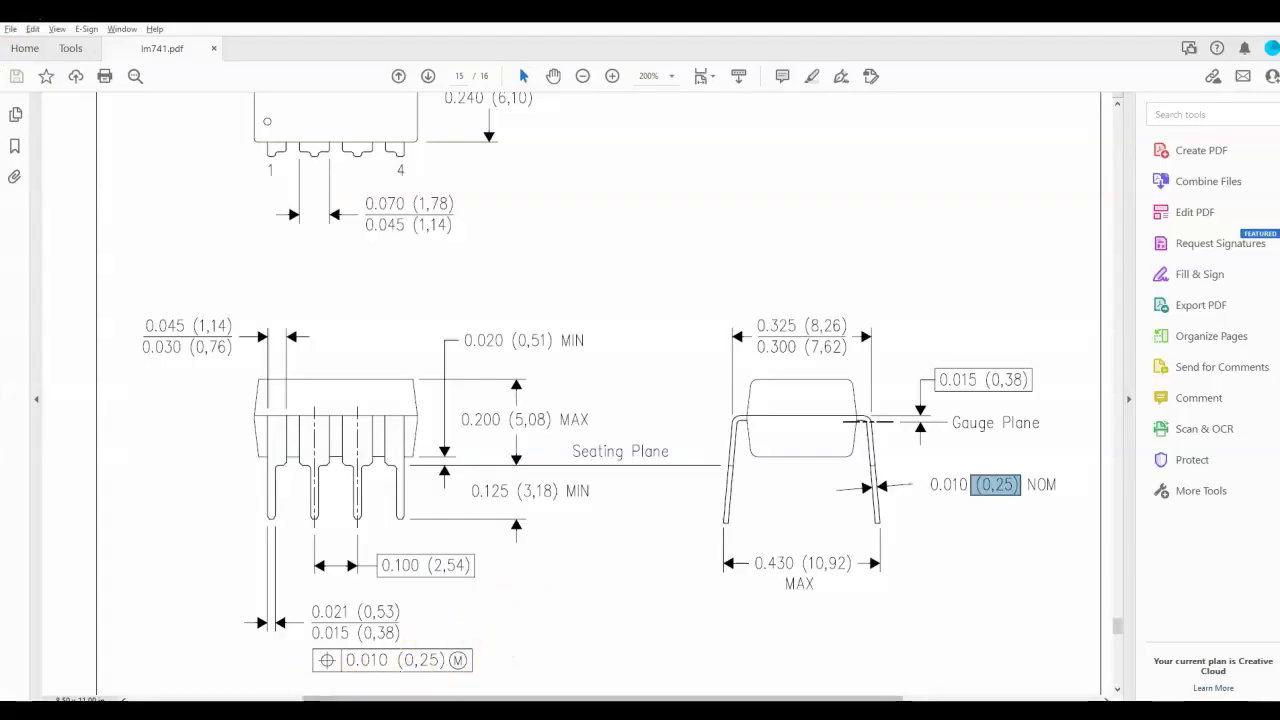
pyautogui.hotkey('alt', 'Tab')
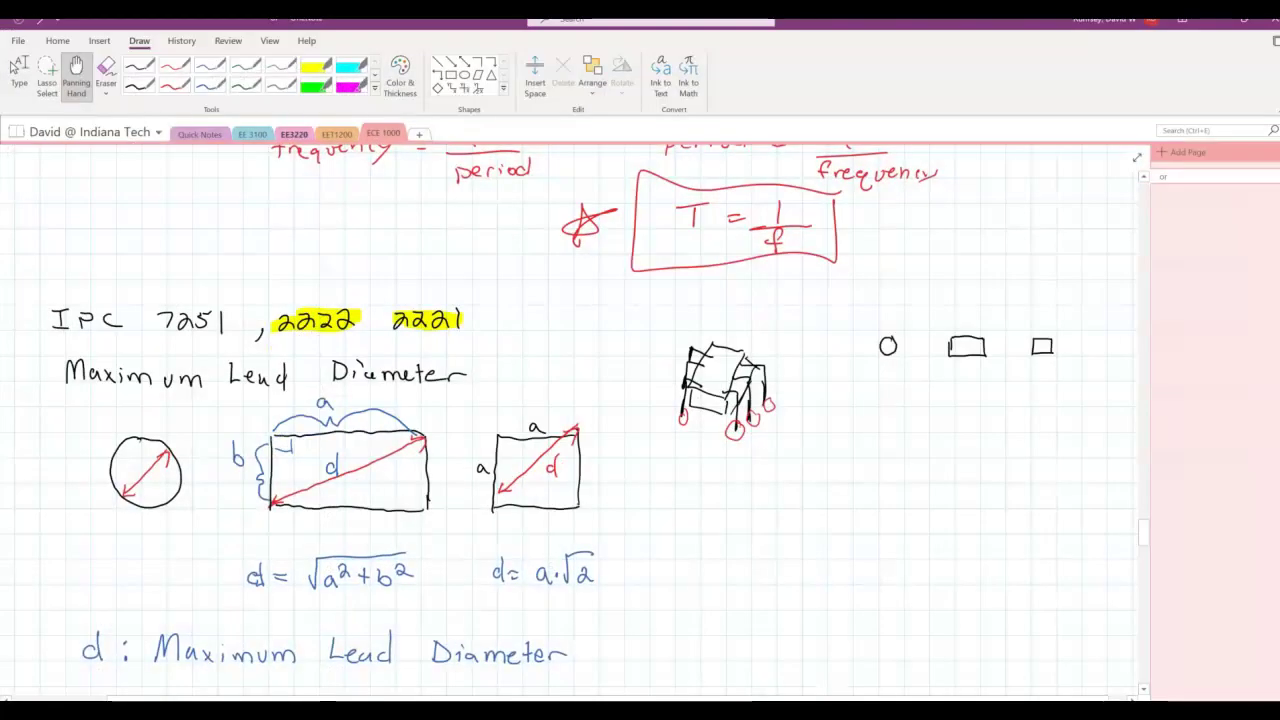
# Pan to the Min. Hole Size notes and handwrite a red 'Drill Size' heading beside Level A
pyautogui.click(175, 65)
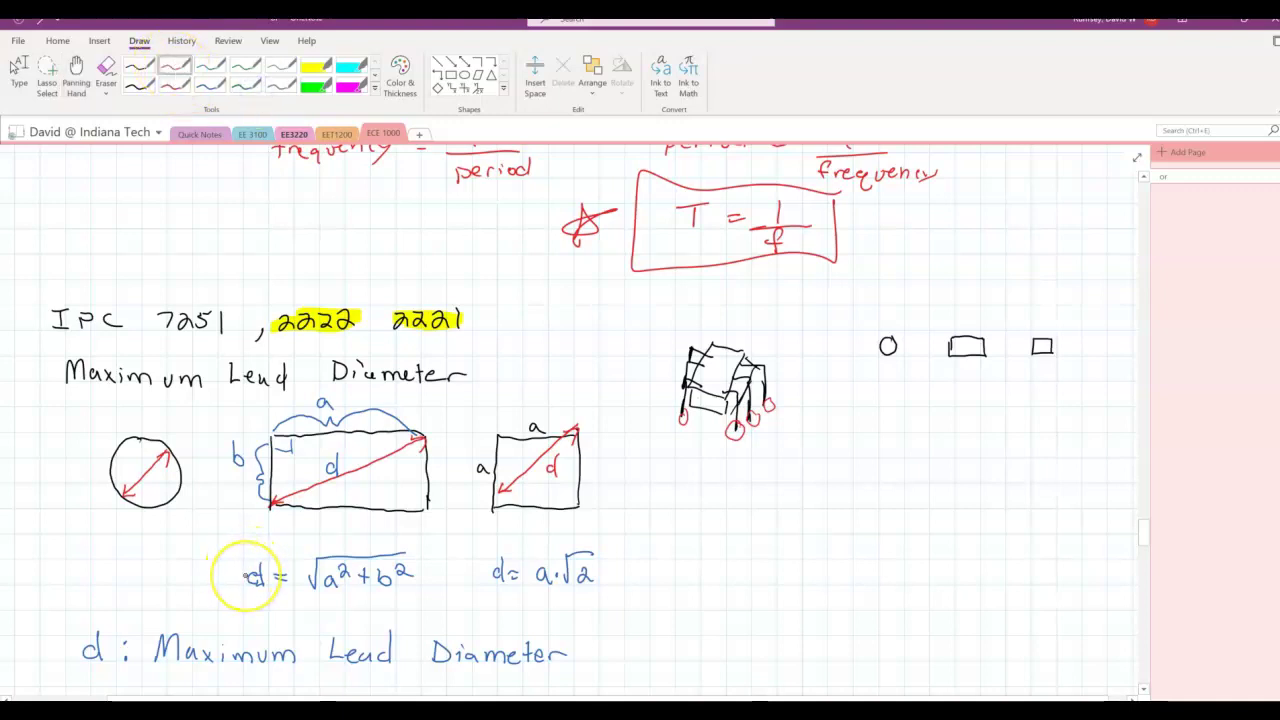
pyautogui.click(76, 72)
pyautogui.moveTo(114, 509)
pyautogui.mouseDown()
pyautogui.moveTo(97, 423)
pyautogui.moveTo(108, 215)
pyautogui.mouseUp()
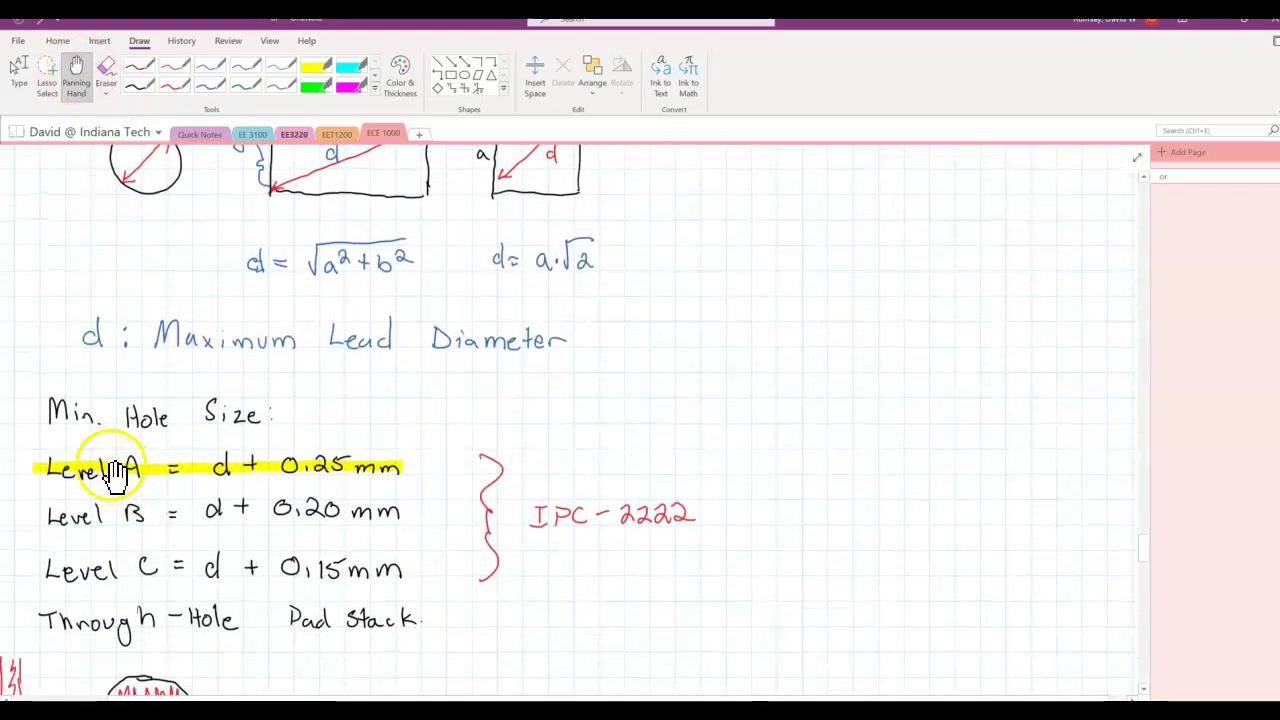
pyautogui.click(222, 470)
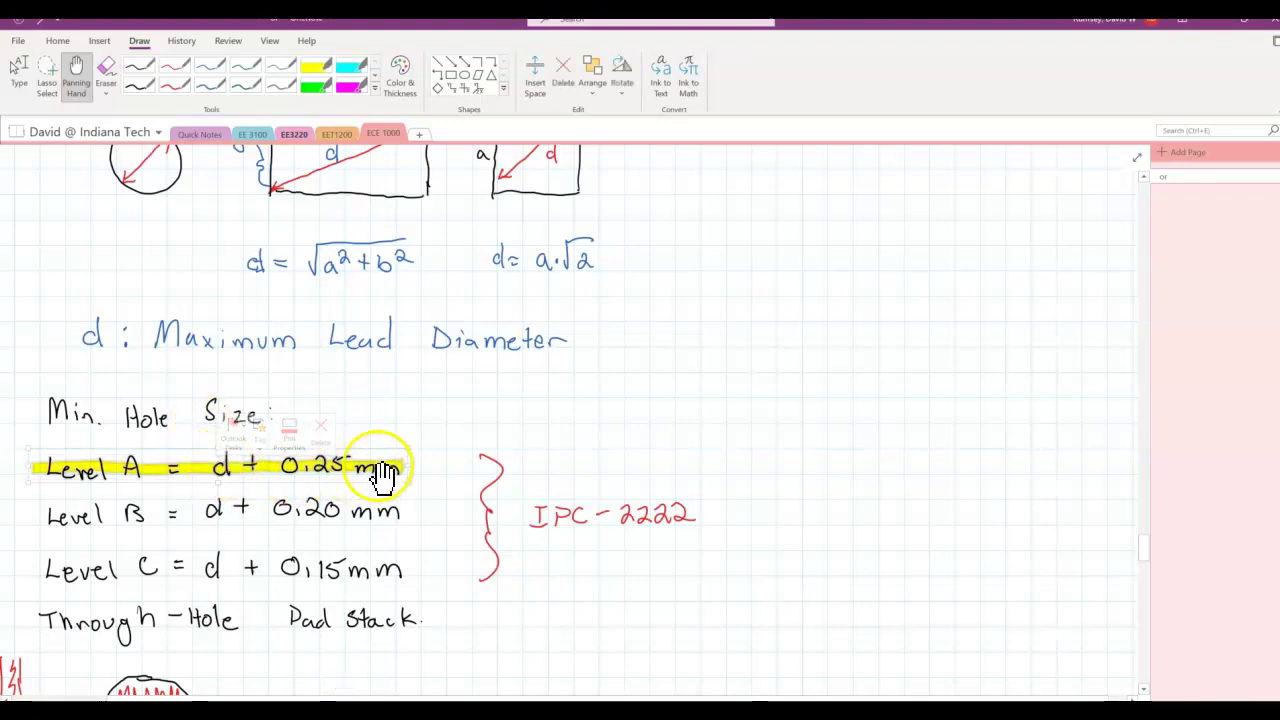
pyautogui.click(175, 74)
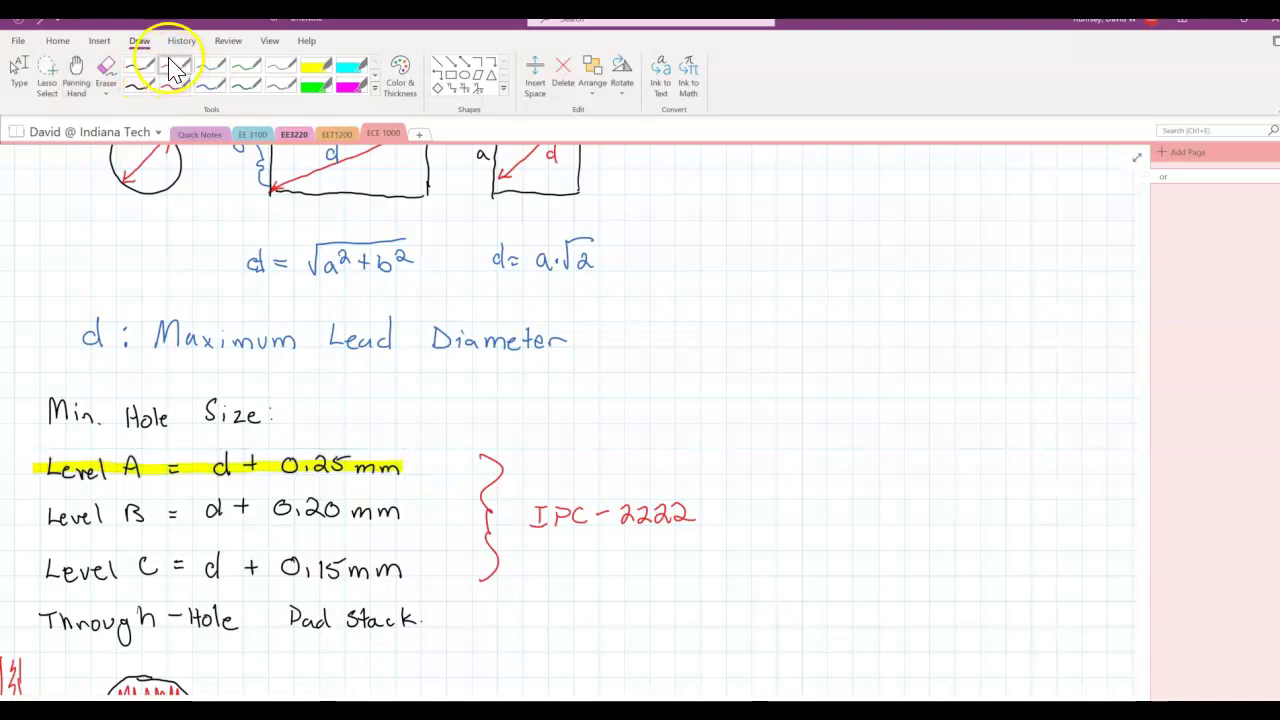
pyautogui.moveTo(772, 350)
pyautogui.mouseDown()
pyautogui.moveTo(837, 340)
pyautogui.moveTo(857, 372)
pyautogui.moveTo(900, 367)
pyautogui.mouseUp()
# Handwrite the colon and '0.59 mm + 0.25 mm' beneath the Drill Size heading
pyautogui.click(913, 364)
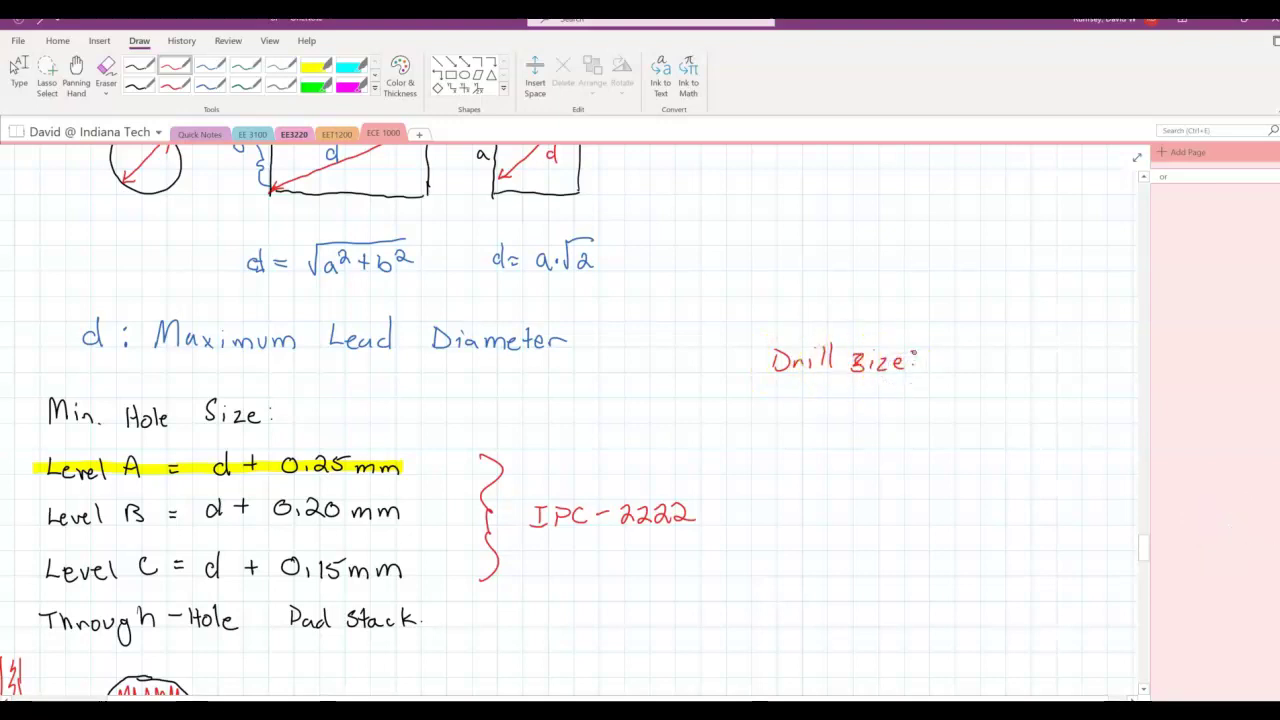
pyautogui.moveTo(783, 402)
pyautogui.mouseDown()
pyautogui.moveTo(832, 421)
pyautogui.moveTo(916, 412)
pyautogui.moveTo(907, 421)
pyautogui.moveTo(932, 404)
pyautogui.moveTo(966, 420)
pyautogui.mouseUp()
pyautogui.click(806, 407)
pyautogui.click(944, 419)
pyautogui.moveTo(978, 404)
pyautogui.mouseDown()
pyautogui.moveTo(972, 424)
pyautogui.moveTo(992, 402)
pyautogui.moveTo(1046, 419)
pyautogui.mouseUp()
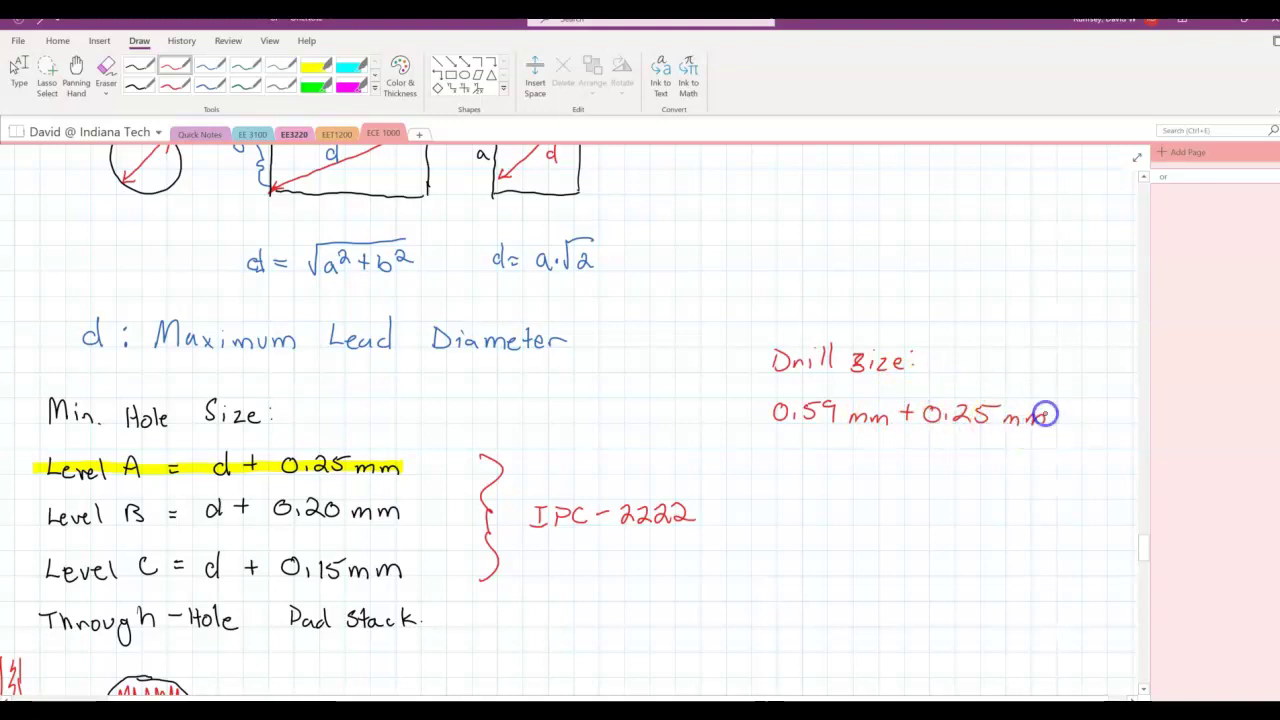
# Type an '=' under the sum and enter '0.59 + 0.24 =' in Calculator
pyautogui.press('Escape')
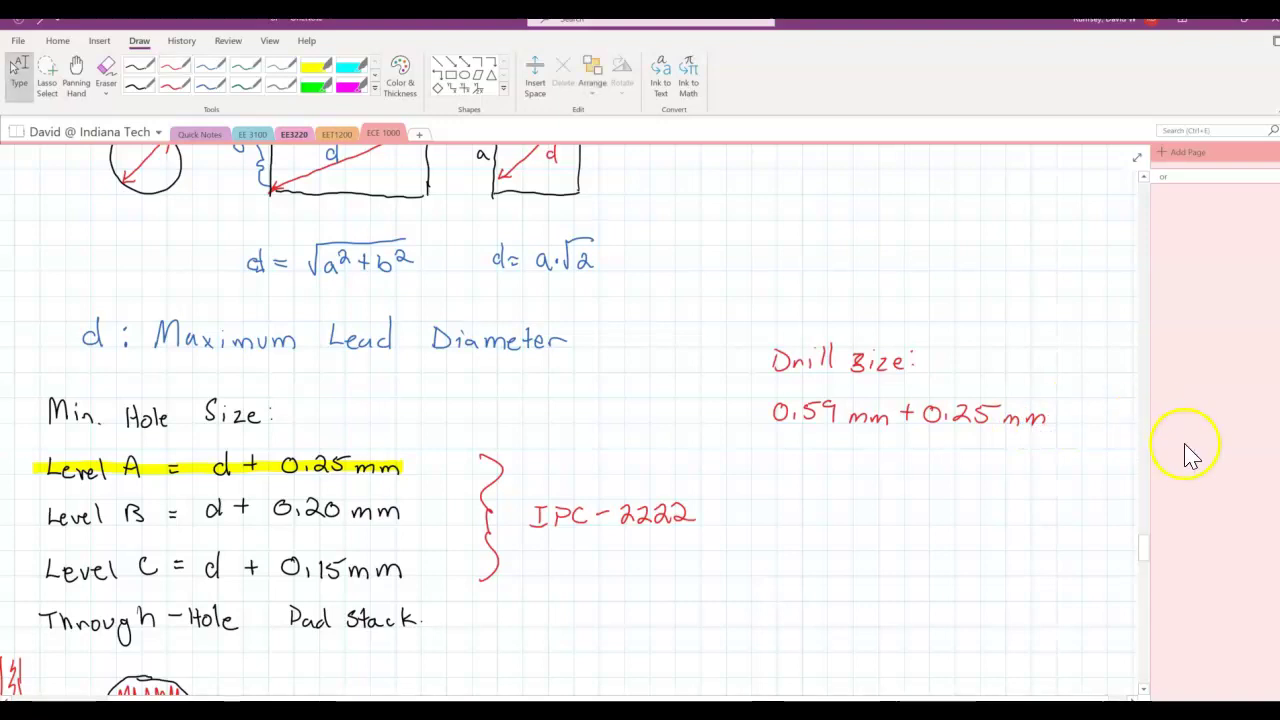
pyautogui.click(767, 459)
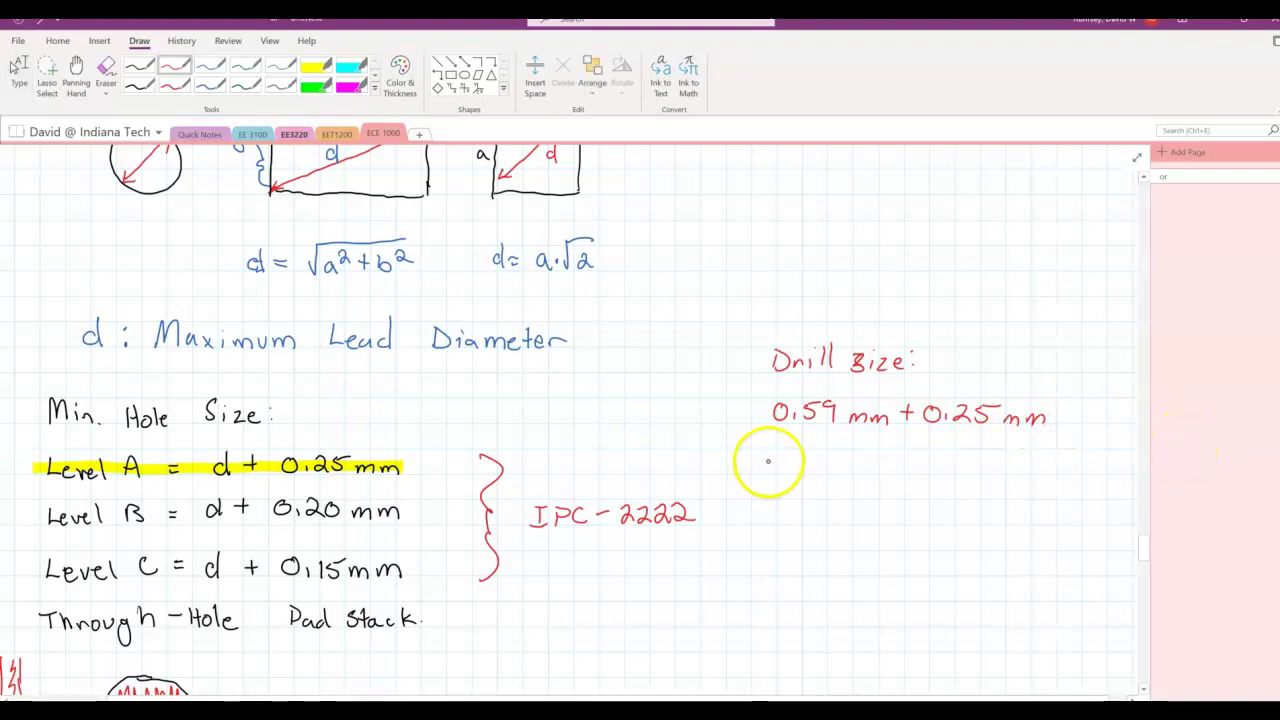
pyautogui.write('=')
pyautogui.click(624, 653)
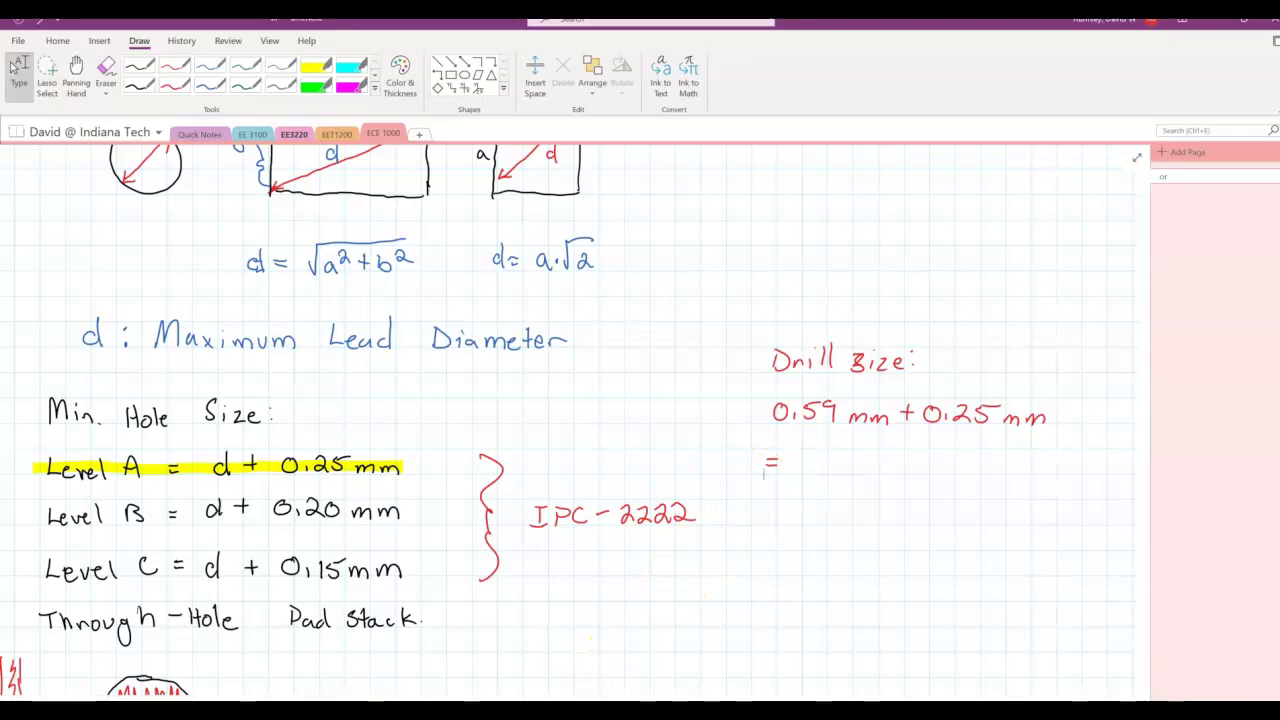
pyautogui.hotkey('alt', 'Tab')
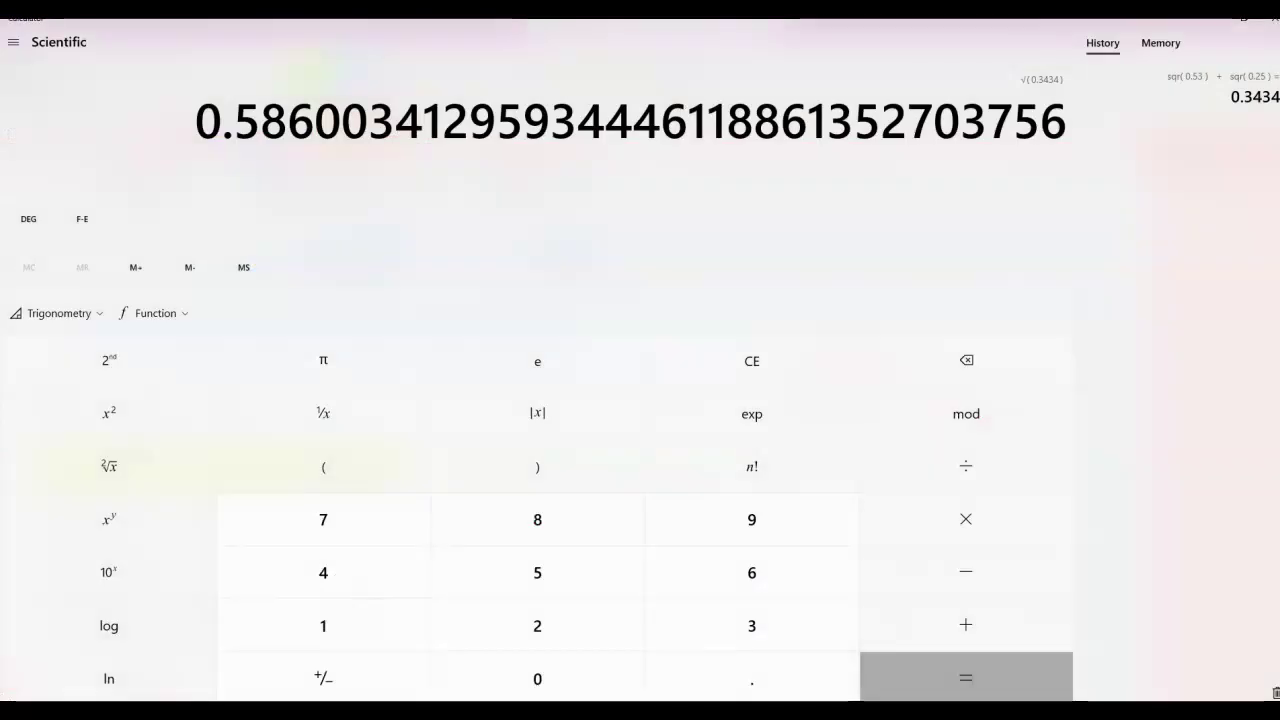
pyautogui.write('0.59 + 0.24 =')
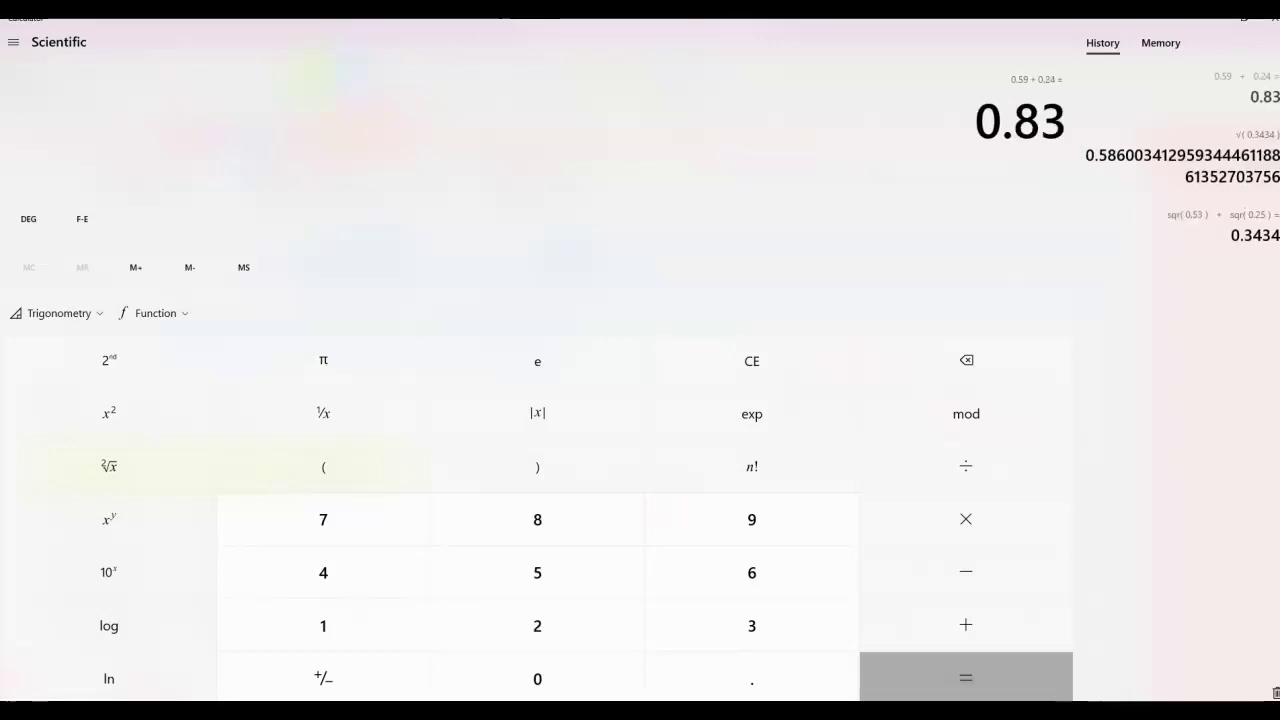
pyautogui.hotkey('alt', 'Tab')
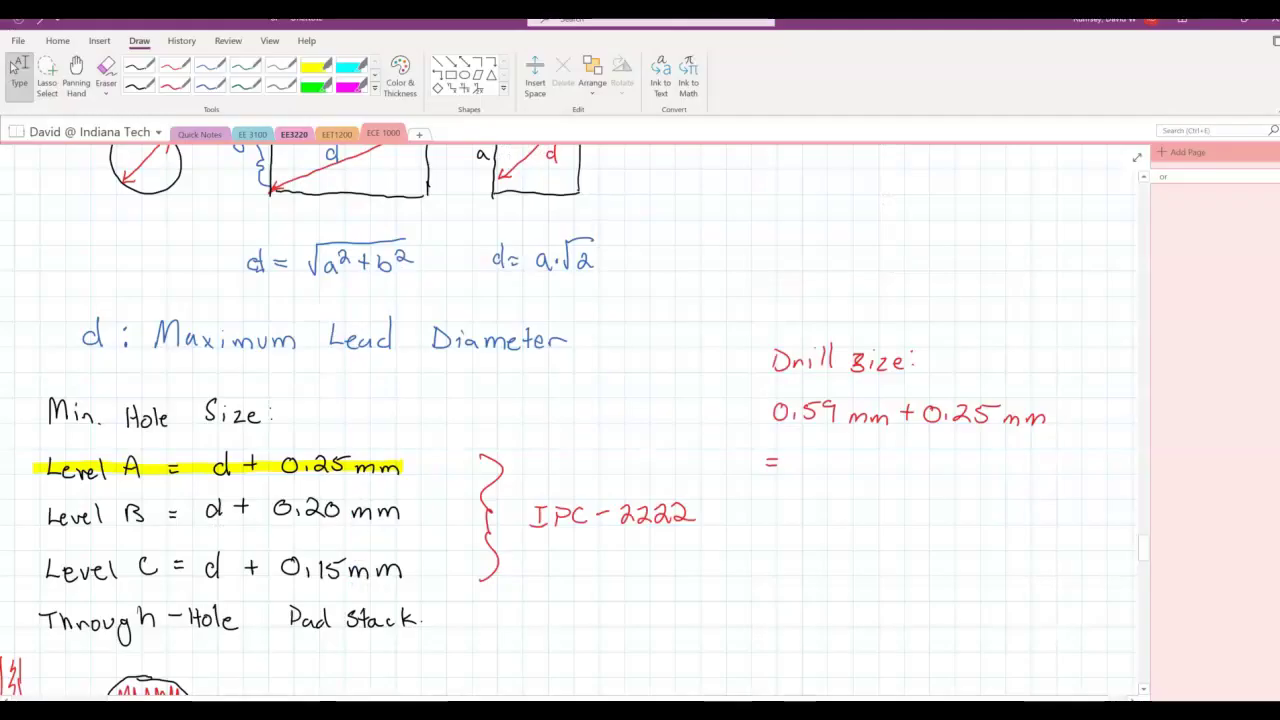
# Write the red result '0.83mm', then a blue 'Drill Bit sizes' heading
pyautogui.moveTo(812, 458); pyautogui.dragTo(919, 470)
pyautogui.click(823, 472)
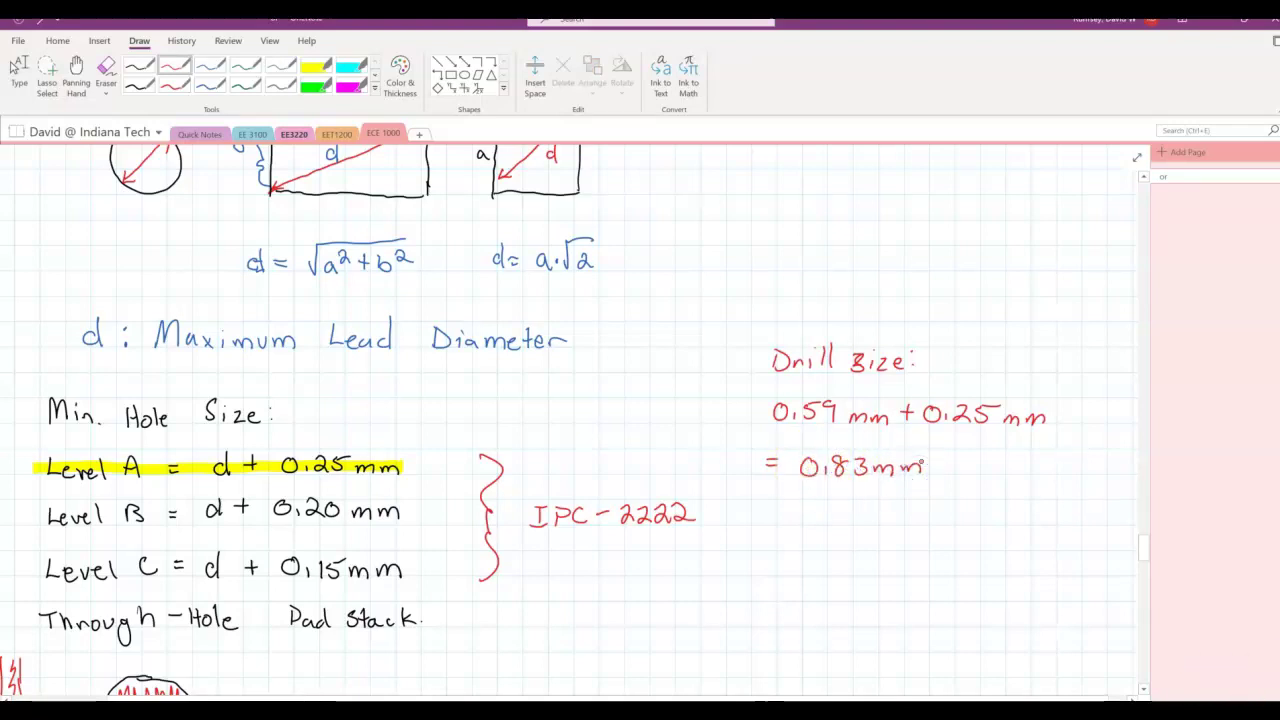
pyautogui.click(209, 66)
pyautogui.moveTo(739, 506)
pyautogui.mouseDown()
pyautogui.moveTo(739, 526)
pyautogui.moveTo(770, 514)
pyautogui.moveTo(761, 527)
pyautogui.moveTo(778, 527)
pyautogui.mouseUp()
pyautogui.moveTo(789, 502)
pyautogui.mouseDown()
pyautogui.moveTo(791, 527)
pyautogui.moveTo(830, 527)
pyautogui.mouseUp()
pyautogui.moveTo(846, 512)
pyautogui.mouseDown()
pyautogui.moveTo(846, 527)
pyautogui.moveTo(868, 512)
pyautogui.moveTo(940, 518)
pyautogui.mouseUp()
# Handwrite the blue size list 0.3 mm, 0.4m, …, 1mm, 1.5mm, 2mm
pyautogui.moveTo(712, 558)
pyautogui.mouseDown()
pyautogui.moveTo(823, 582)
pyautogui.moveTo(844, 563)
pyautogui.moveTo(902, 571)
pyautogui.mouseUp()
pyautogui.click(733, 570)
pyautogui.moveTo(906, 575); pyautogui.dragTo(903, 586)
pyautogui.click(995, 576)
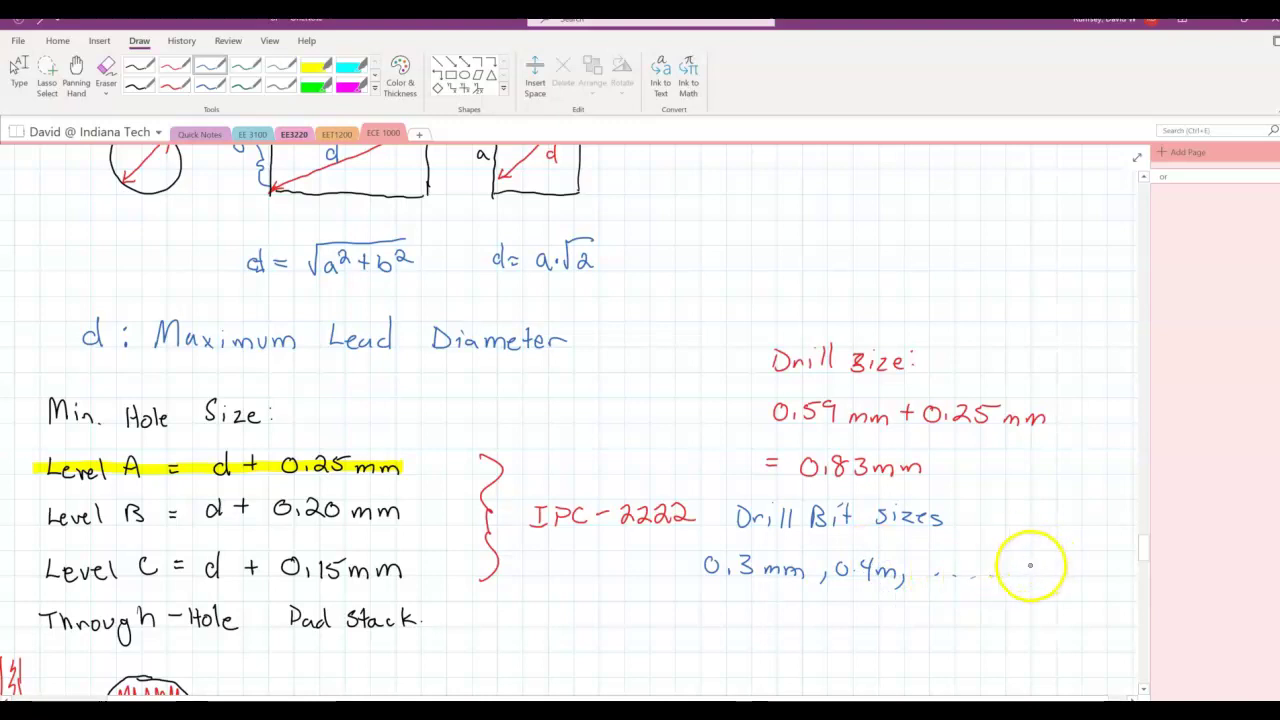
pyautogui.moveTo(1020, 563); pyautogui.dragTo(1017, 578)
pyautogui.moveTo(1026, 570); pyautogui.dragTo(1073, 574)
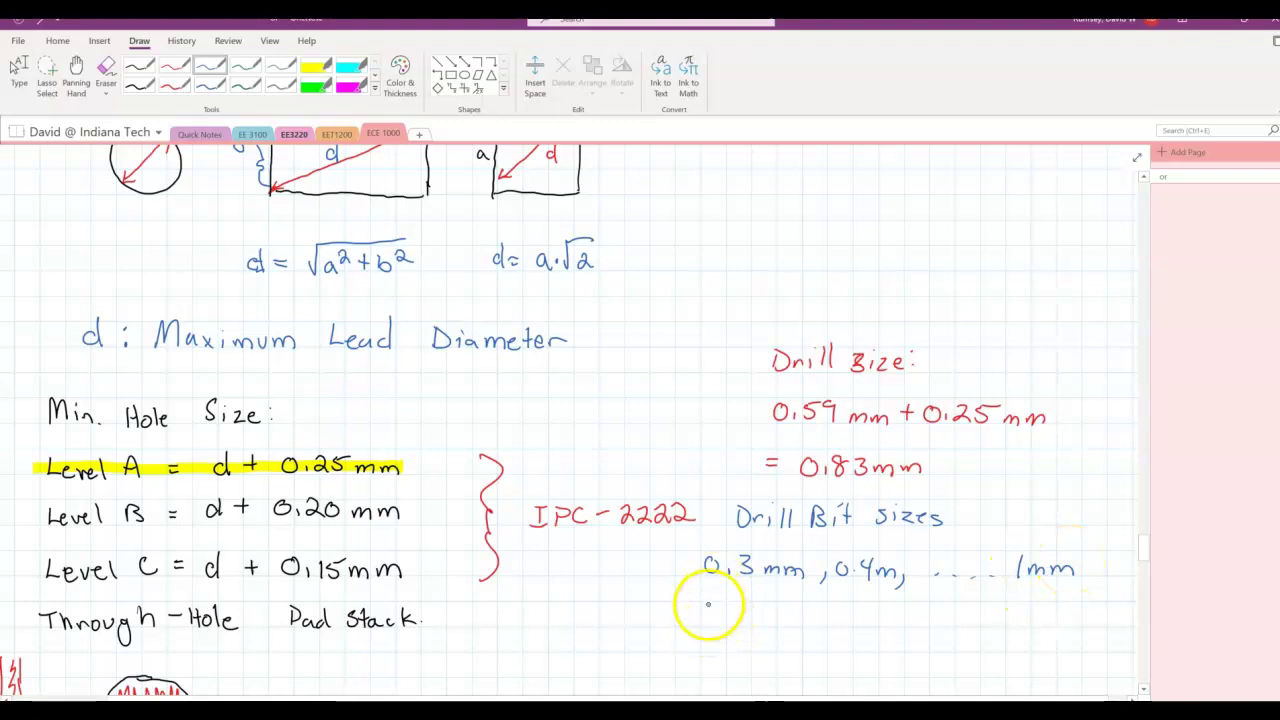
pyautogui.moveTo(703, 612); pyautogui.dragTo(866, 634)
pyautogui.click(885, 628)
# Ink ', . . .' after 2mm to show the drill bit list continues
pyautogui.click(905, 626)
pyautogui.click(936, 621)
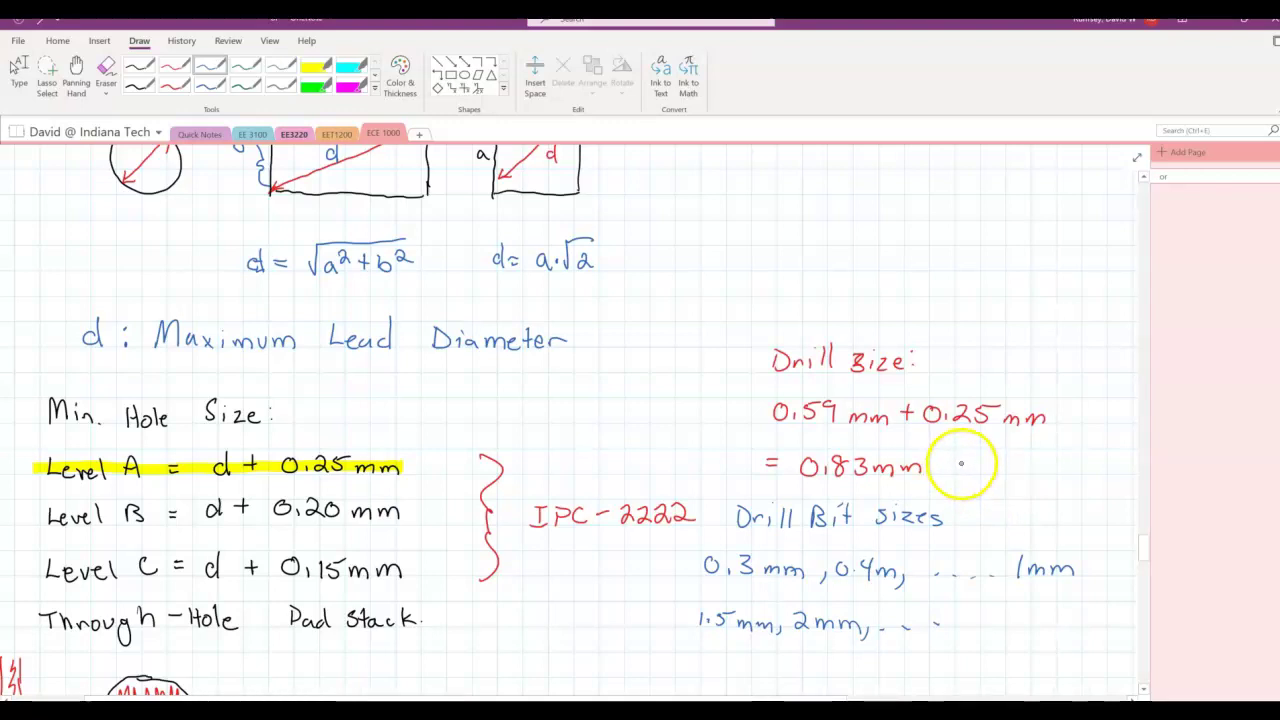
# Handwrite 'Round Up 0.9mm' in blue and draw a box around 0.9mm
pyautogui.moveTo(709, 668)
pyautogui.mouseDown()
pyautogui.moveTo(714, 654)
pyautogui.moveTo(757, 671)
pyautogui.moveTo(786, 649)
pyautogui.moveTo(833, 660)
pyautogui.mouseUp()
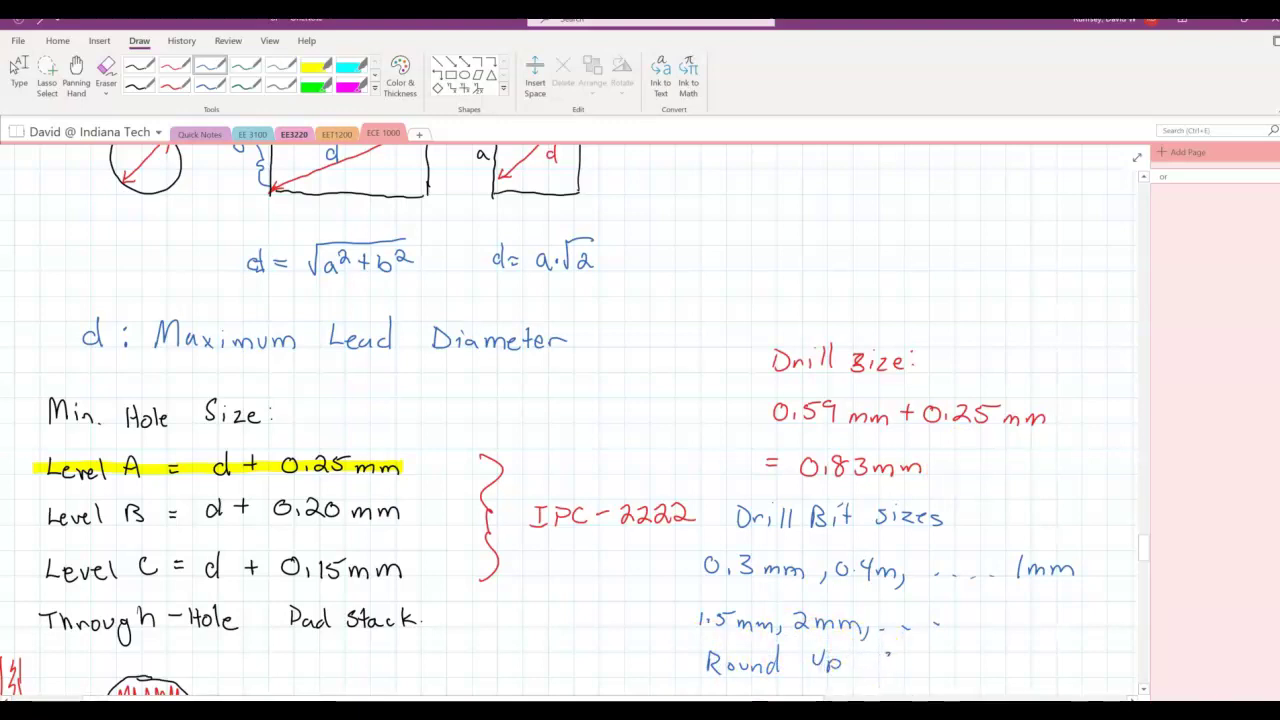
pyautogui.moveTo(924, 652)
pyautogui.mouseDown()
pyautogui.moveTo(926, 668)
pyautogui.moveTo(963, 663)
pyautogui.moveTo(995, 684)
pyautogui.moveTo(863, 672)
pyautogui.moveTo(925, 640)
pyautogui.moveTo(1012, 645)
pyautogui.mouseUp()
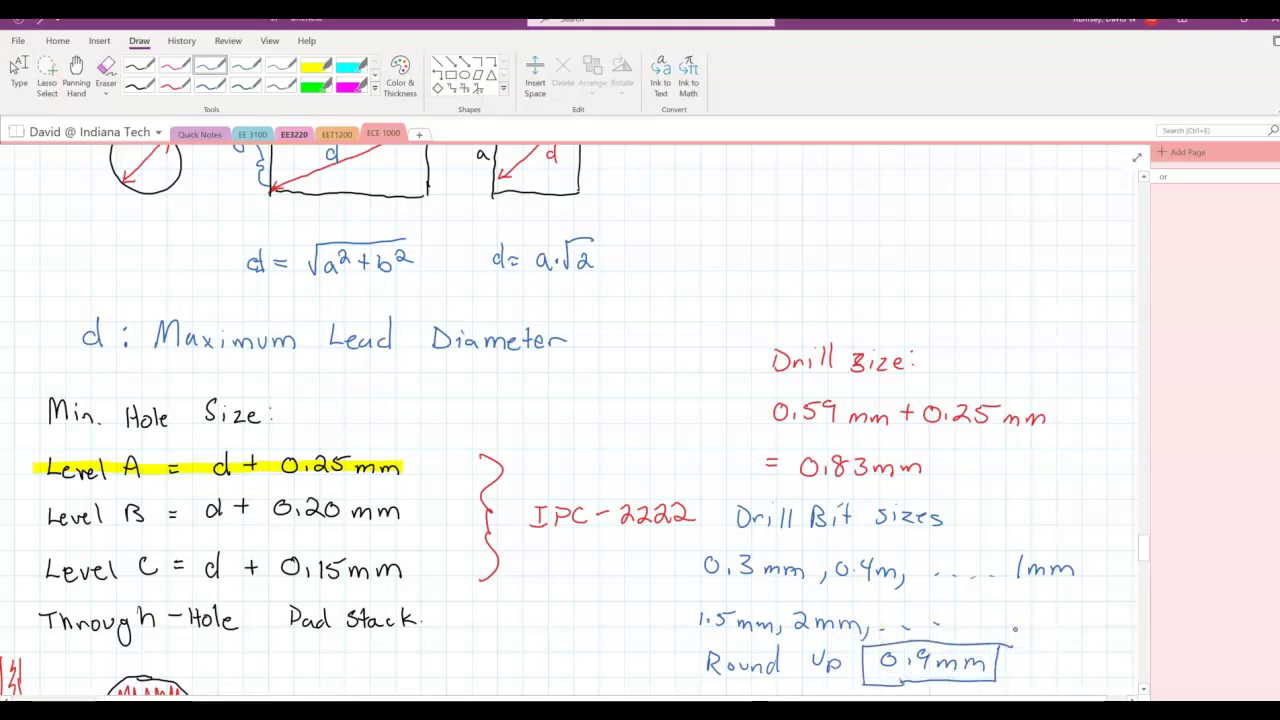
pyautogui.press('Escape')
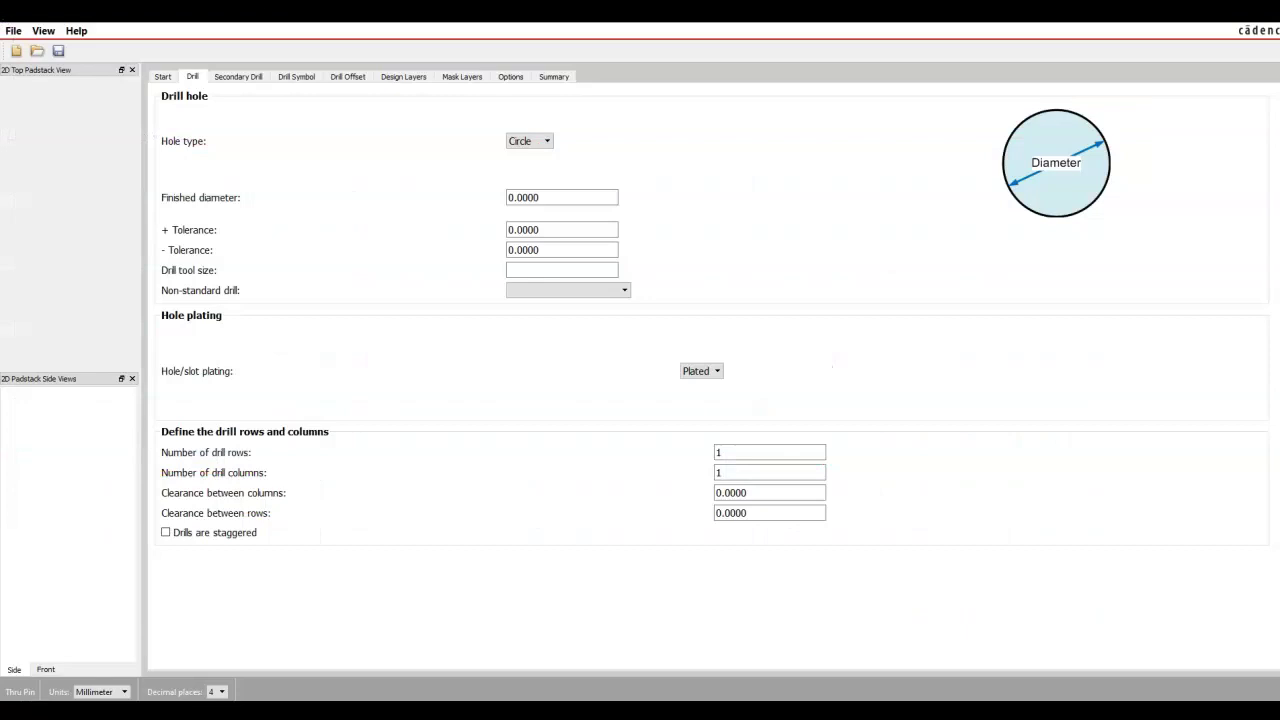
# Set the plated circular drill hole's finished diameter to 0.9 mm
pyautogui.moveTo(548, 197); pyautogui.dragTo(490, 197)
pyautogui.click(568, 226)
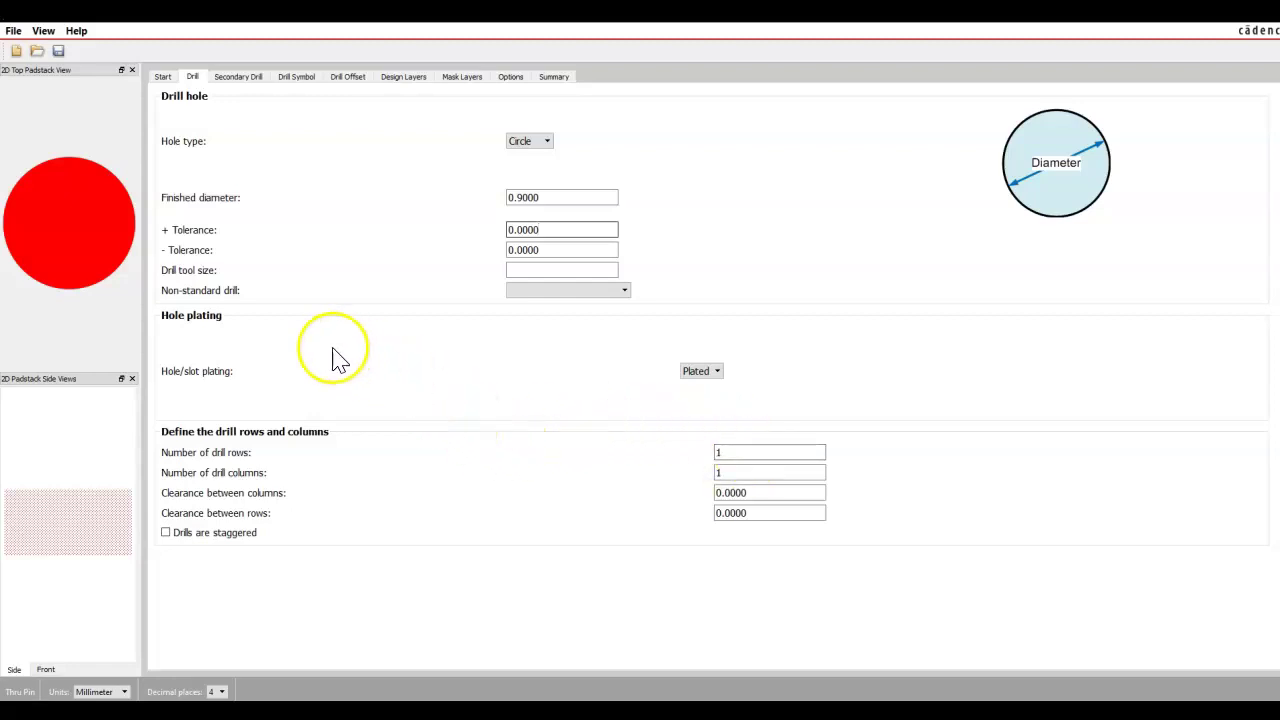
pyautogui.click(234, 78)
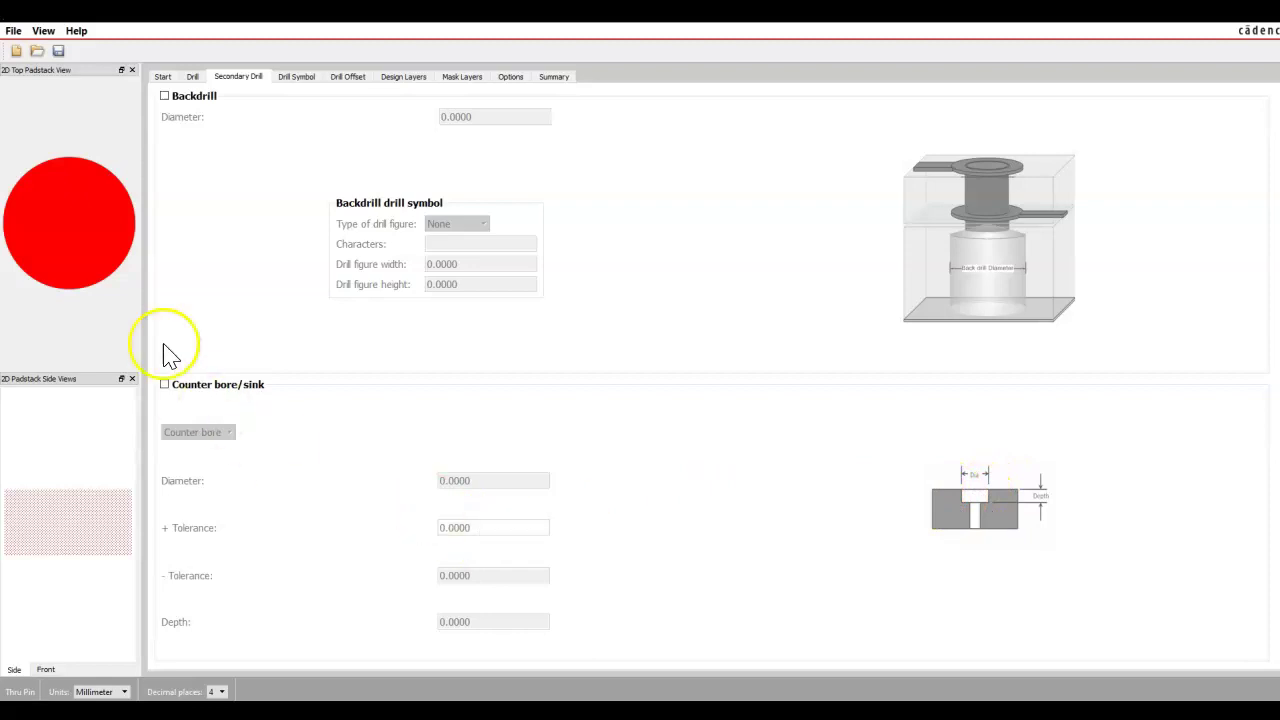
# Set the drill symbol's Type of drill figure to Circle
pyautogui.click(297, 80)
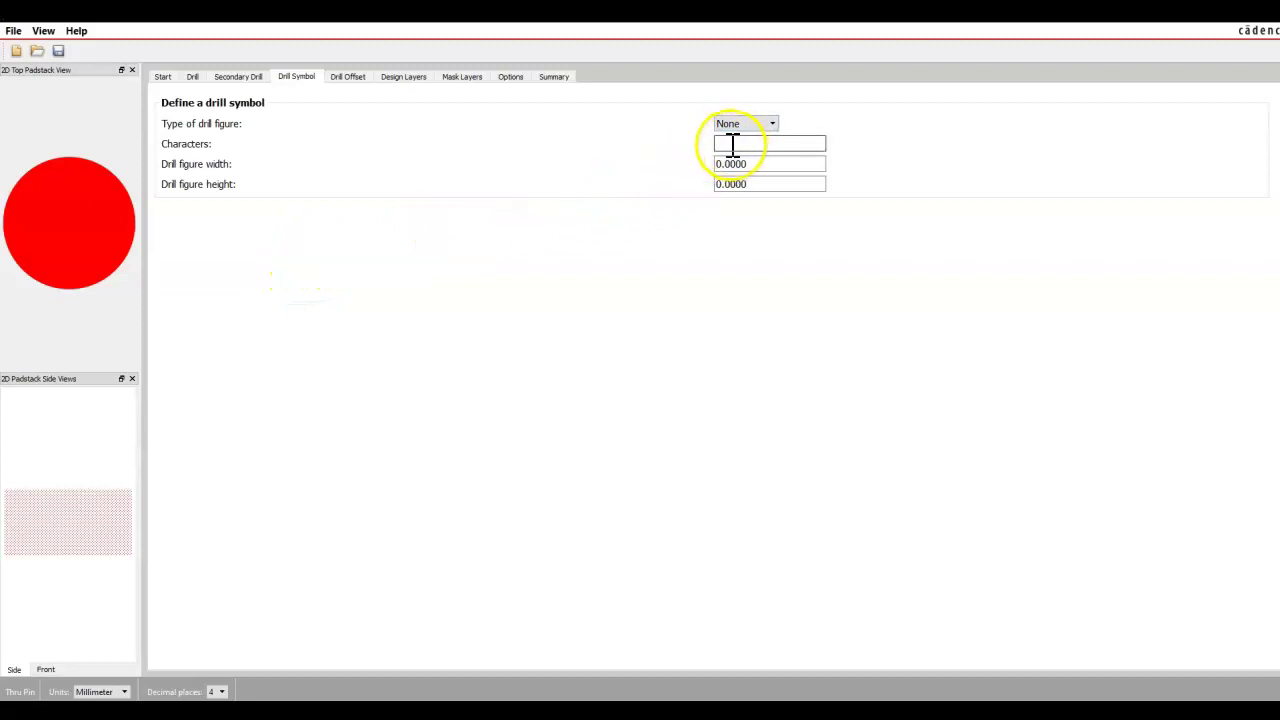
pyautogui.click(192, 76)
pyautogui.click(530, 229)
pyautogui.click(300, 77)
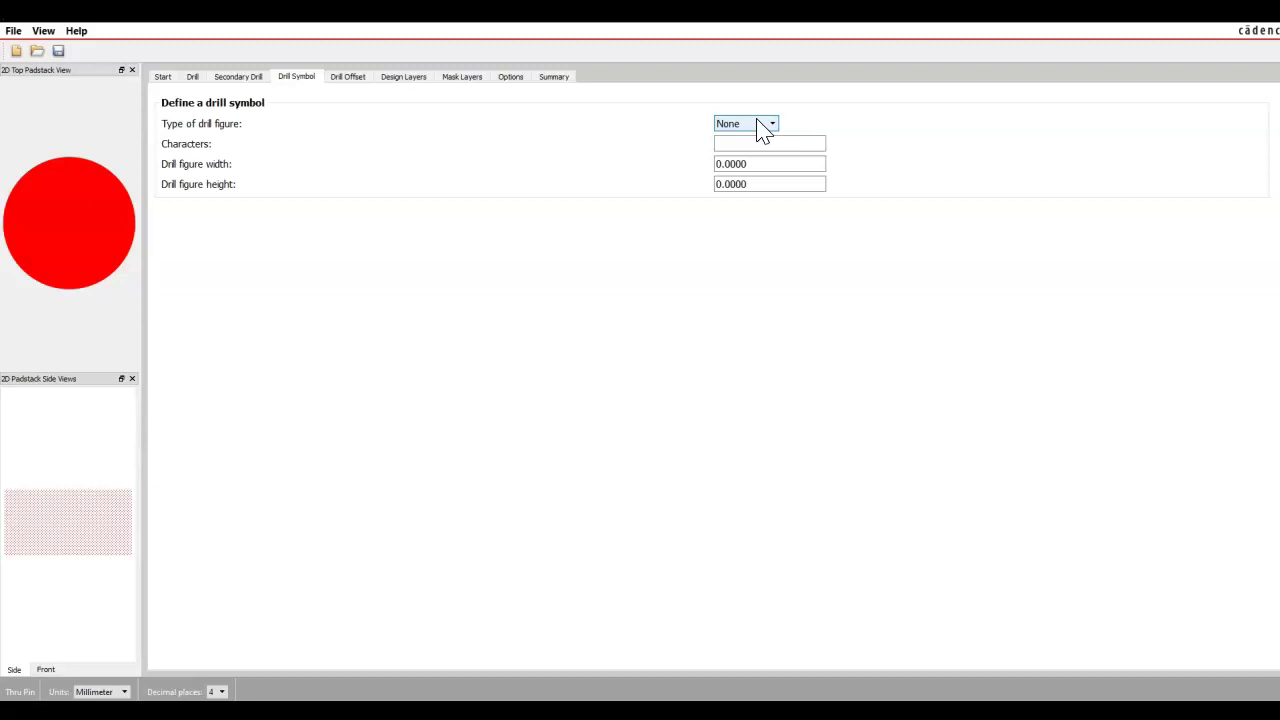
pyautogui.click(193, 76)
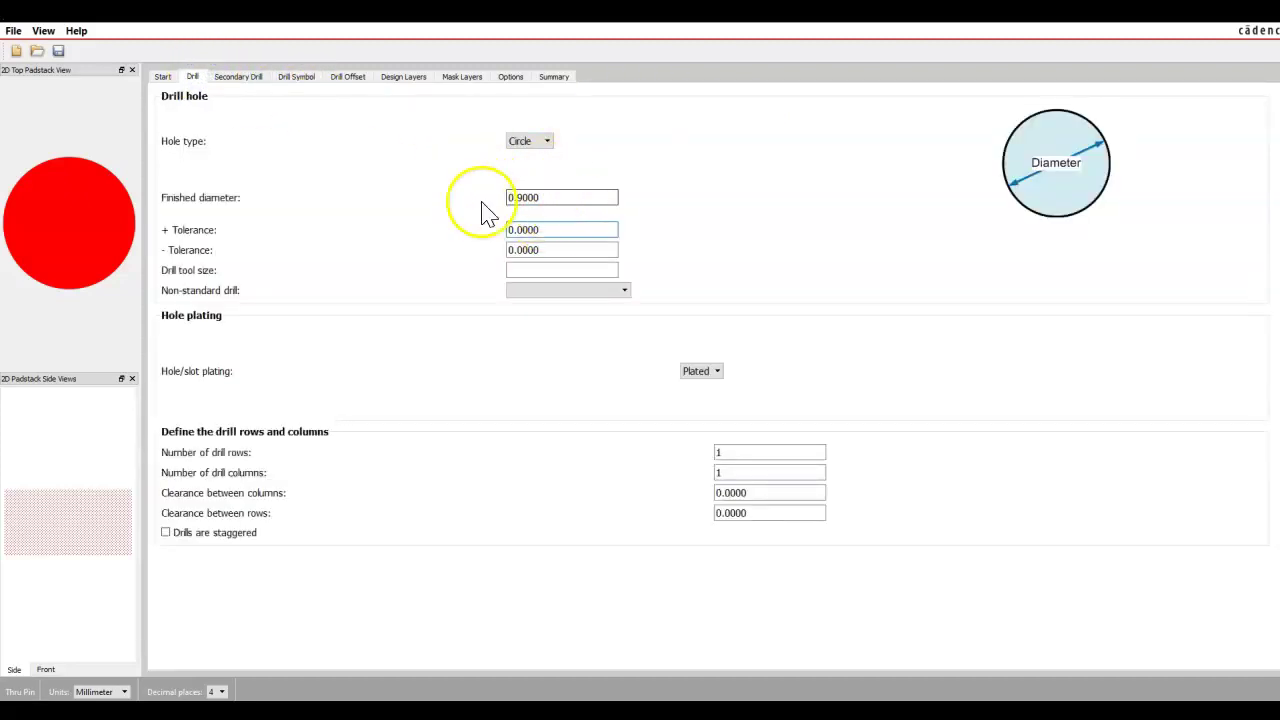
pyautogui.click(305, 78)
pyautogui.click(748, 124)
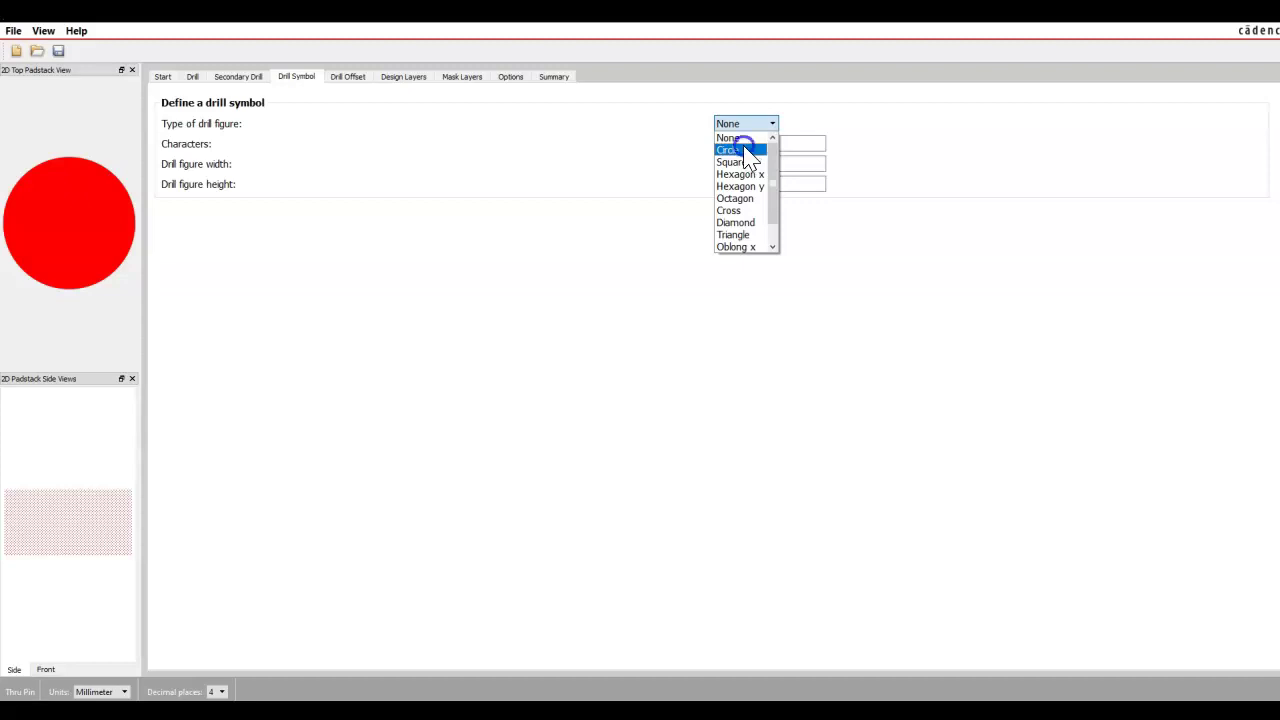
pyautogui.click(740, 150)
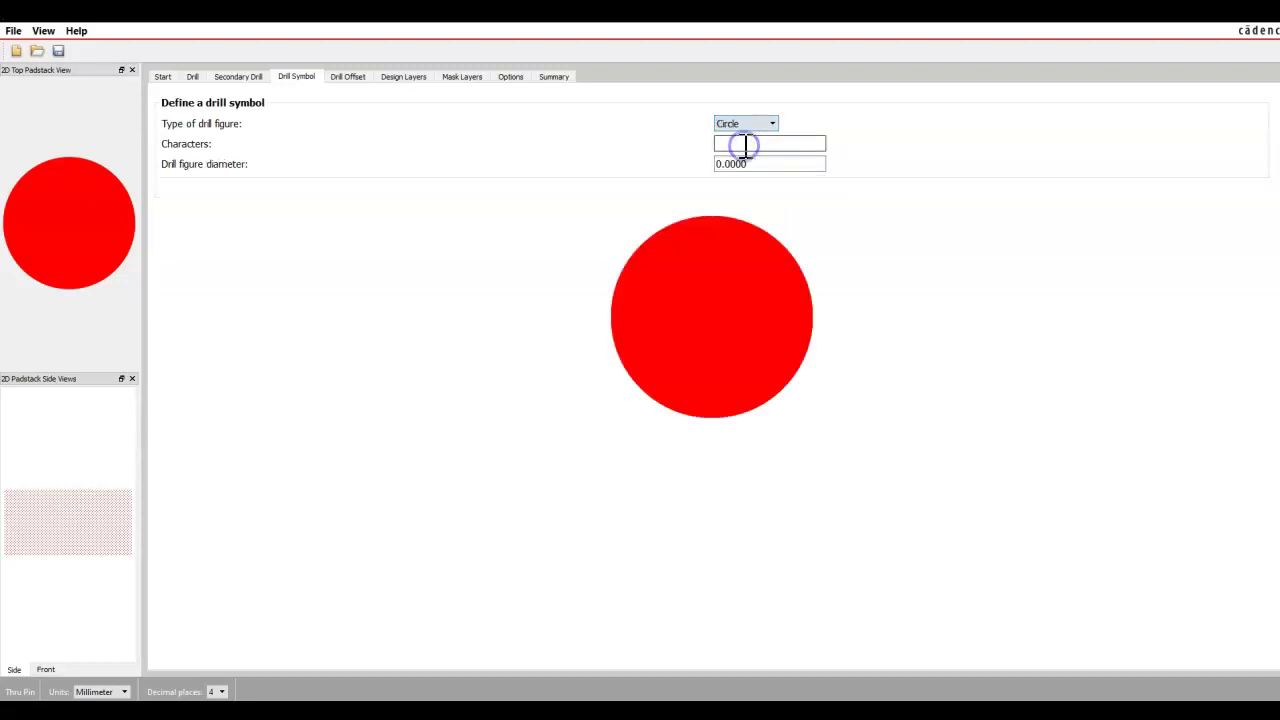
pyautogui.click(194, 77)
pyautogui.click(295, 78)
pyautogui.doubleClick(754, 163)
pyautogui.click(348, 77)
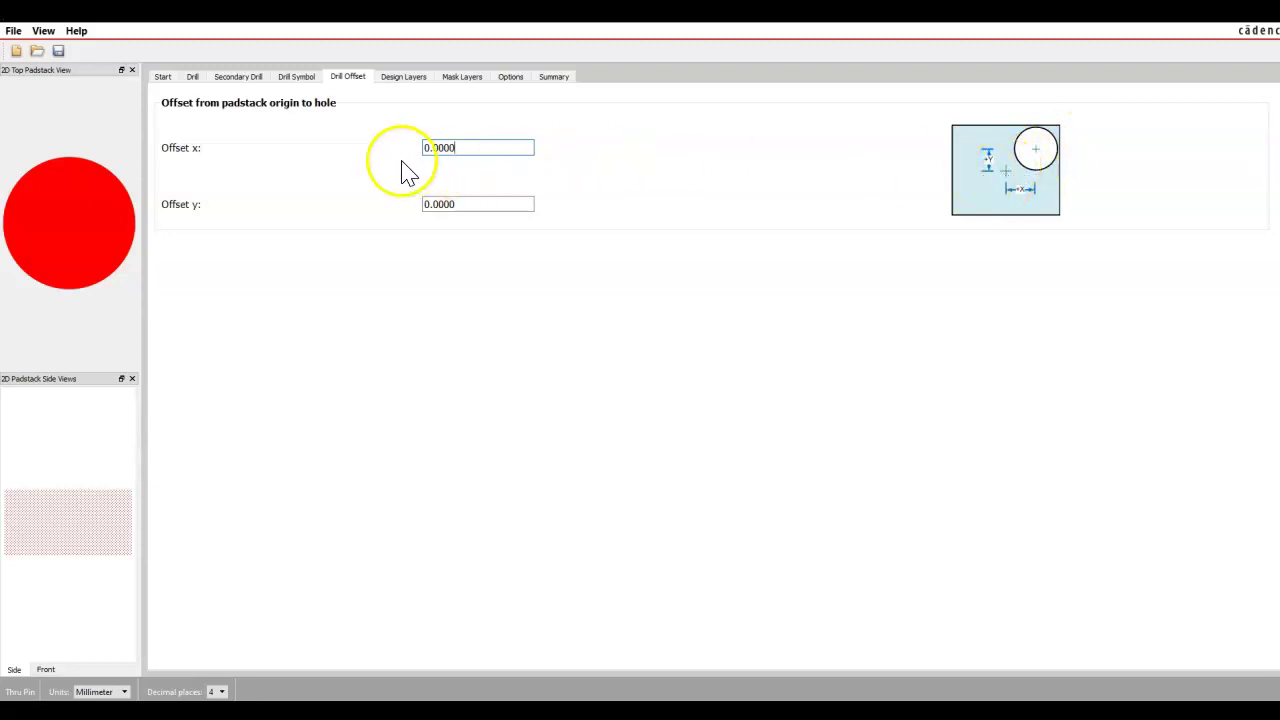
pyautogui.click(403, 80)
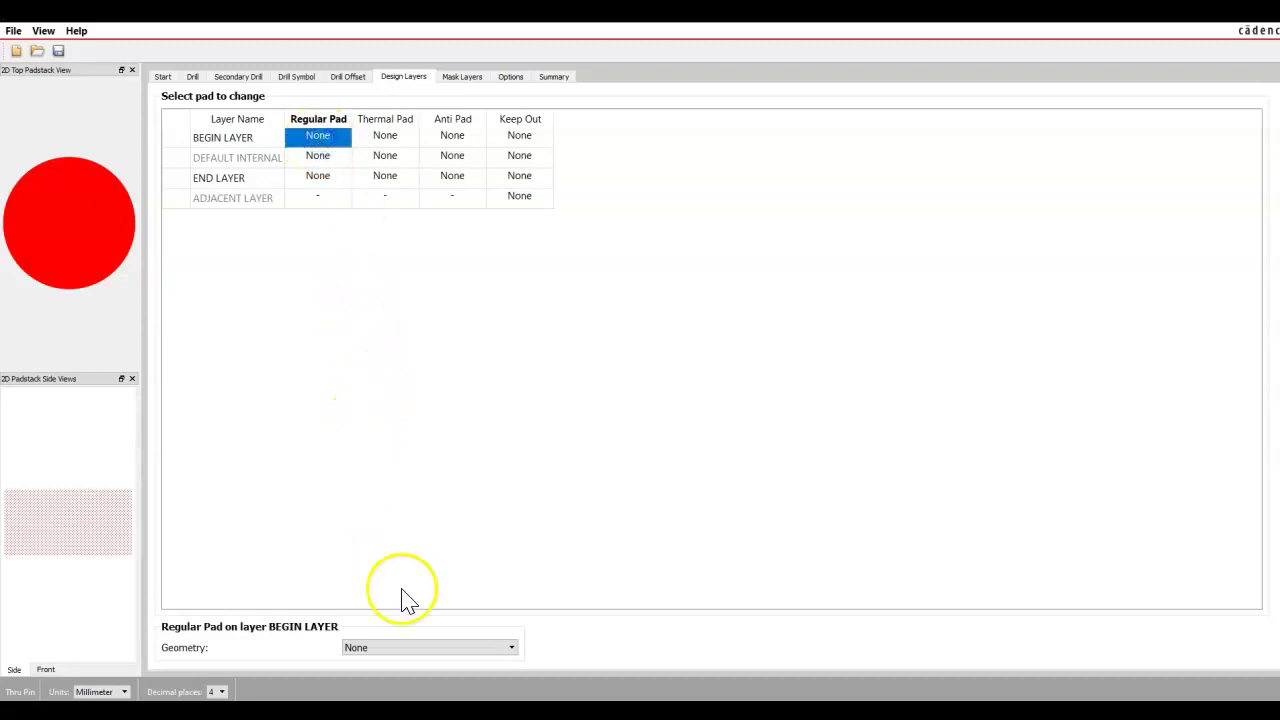
pyautogui.click(438, 650)
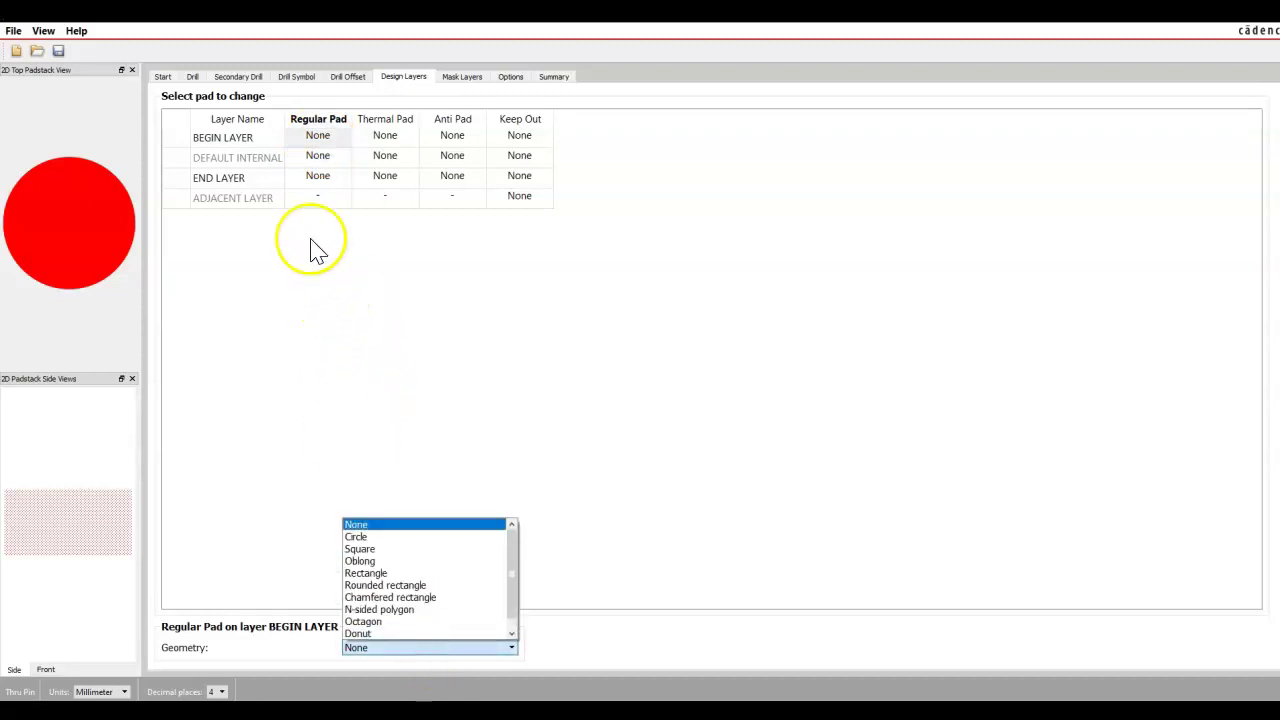
pyautogui.click(310, 140)
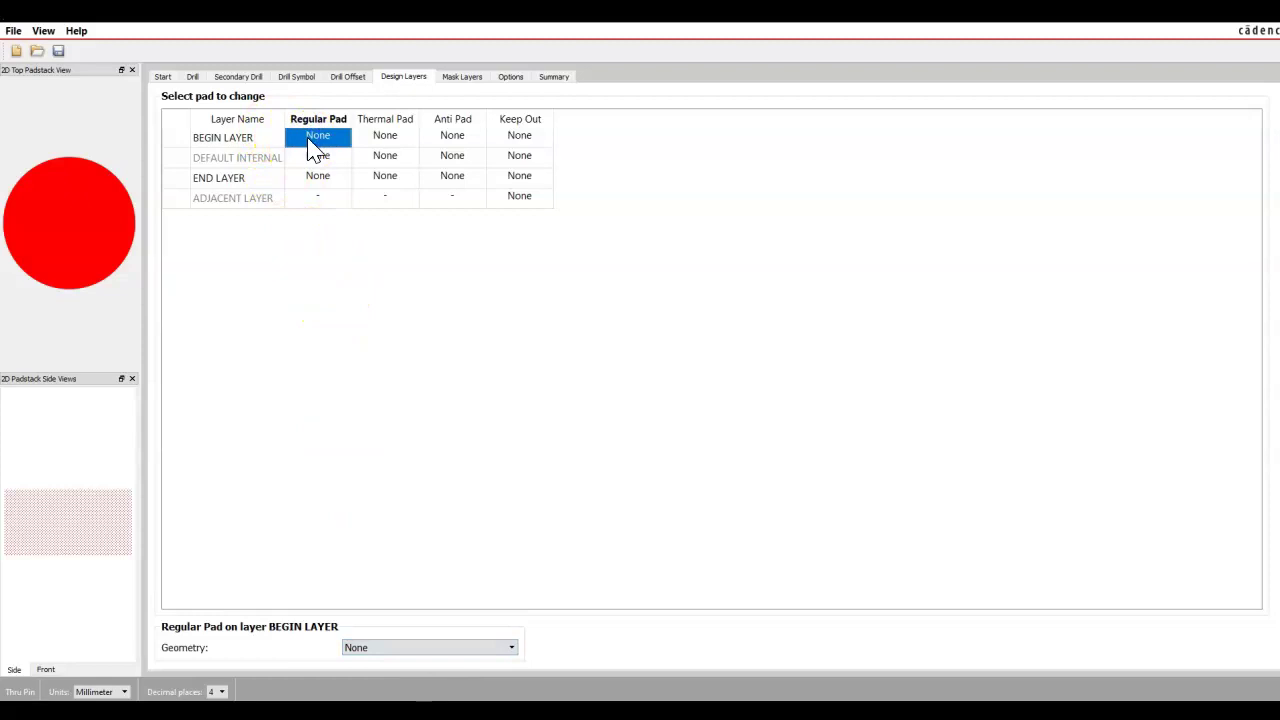
pyautogui.click(319, 181)
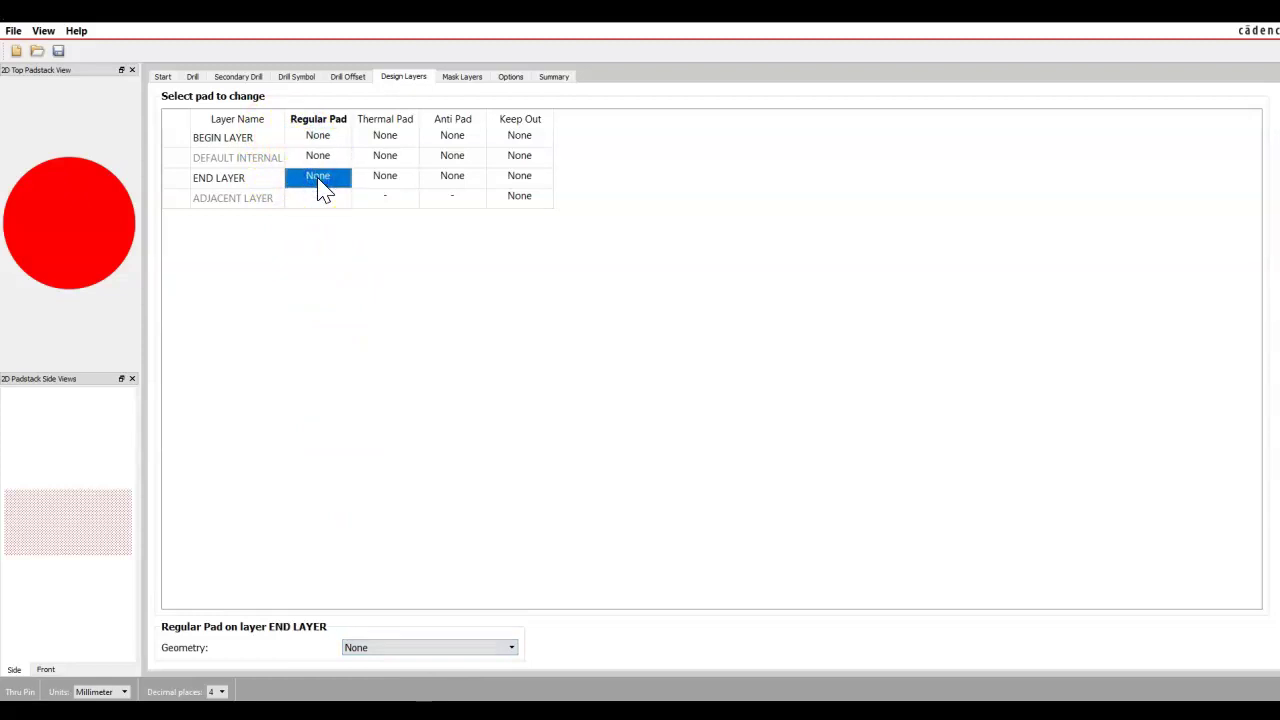
pyautogui.click(318, 158)
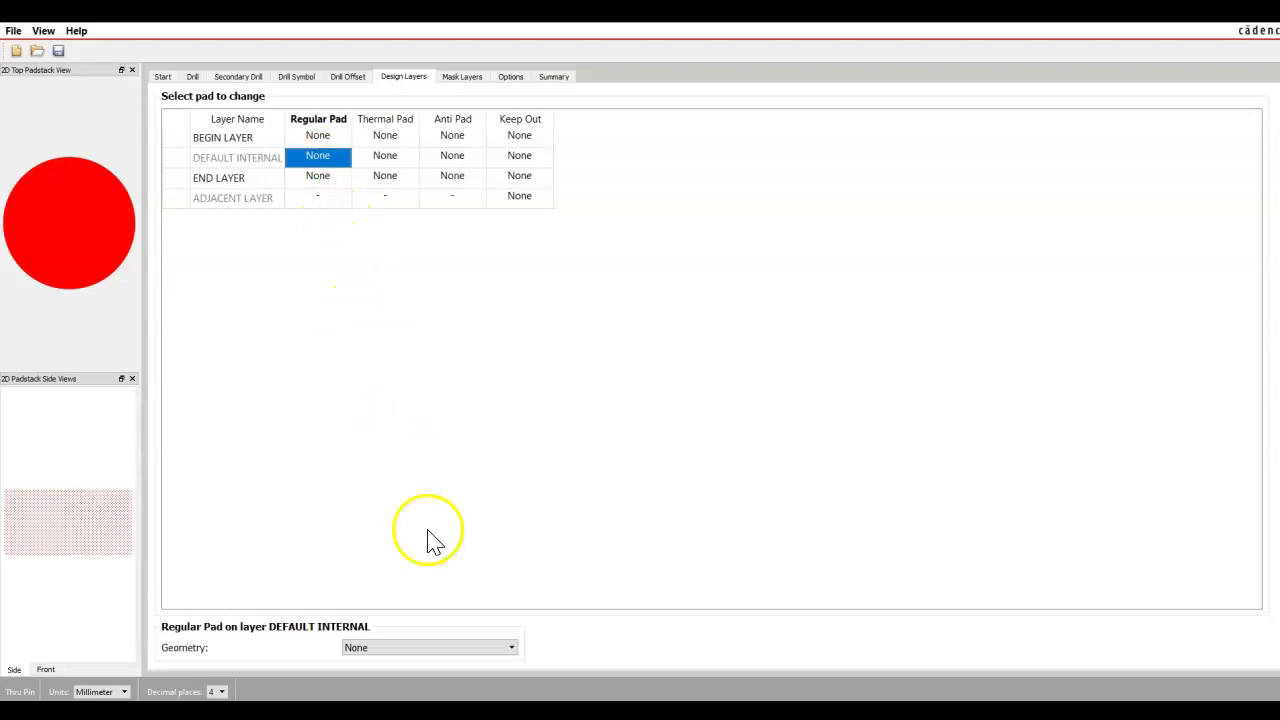
# Set the BEGIN LAYER regular pad geometry to Circle and select its diameter field
pyautogui.click(317, 136)
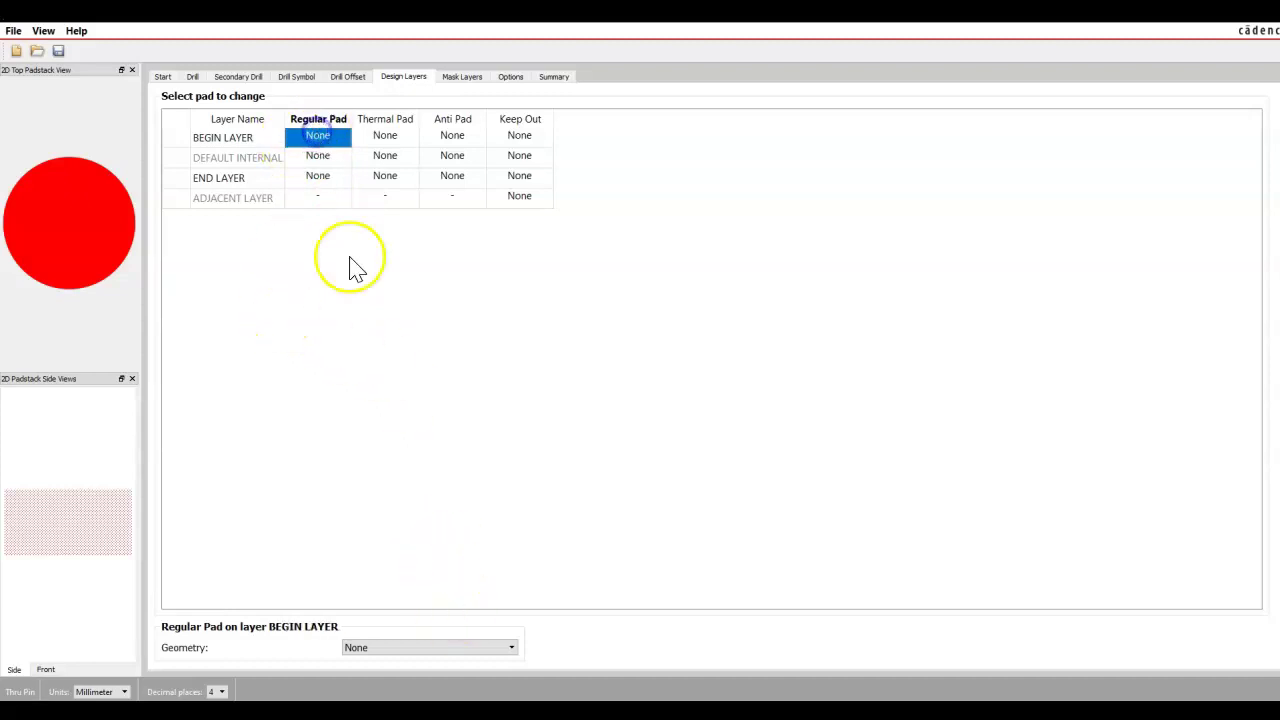
pyautogui.click(473, 648)
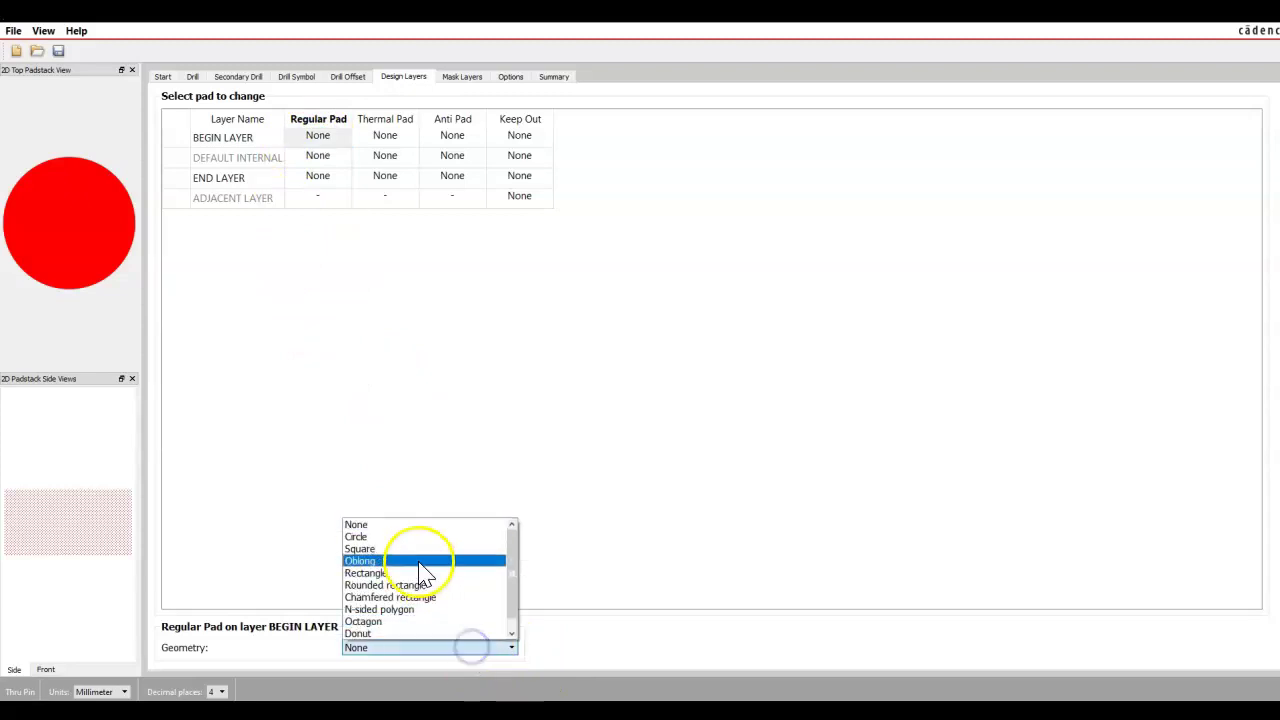
pyautogui.click(380, 537)
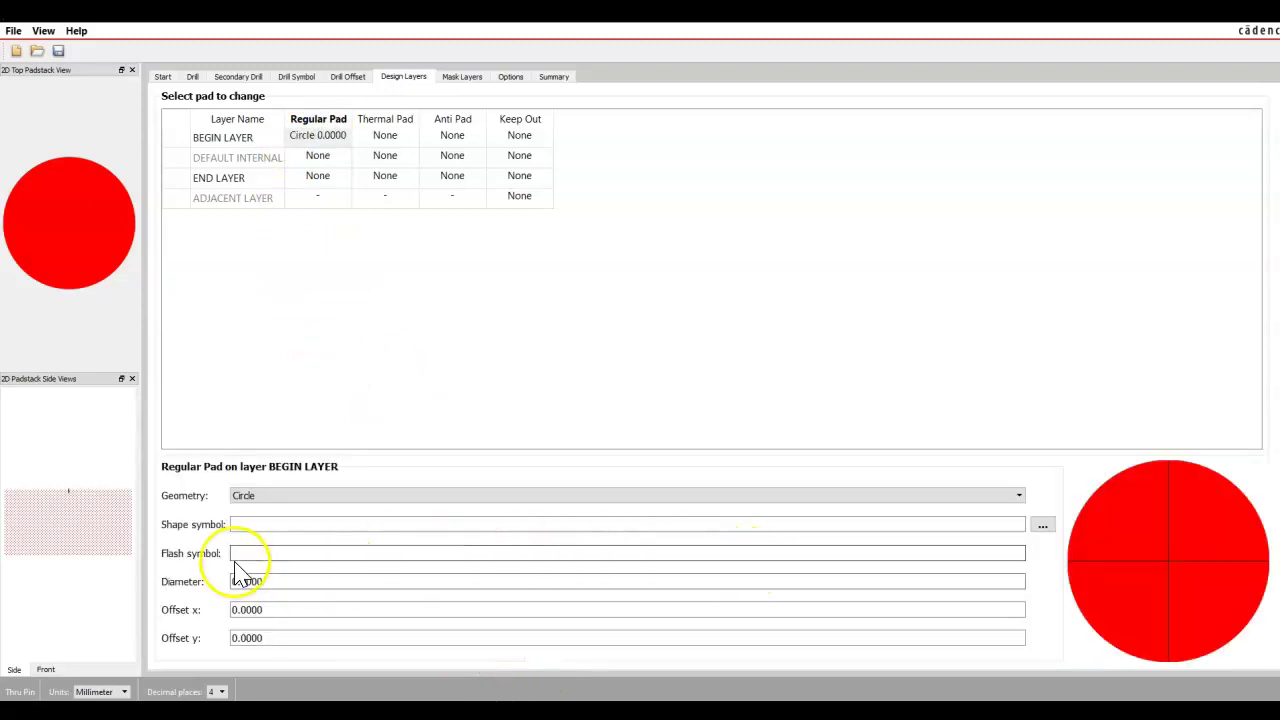
pyautogui.click(285, 581)
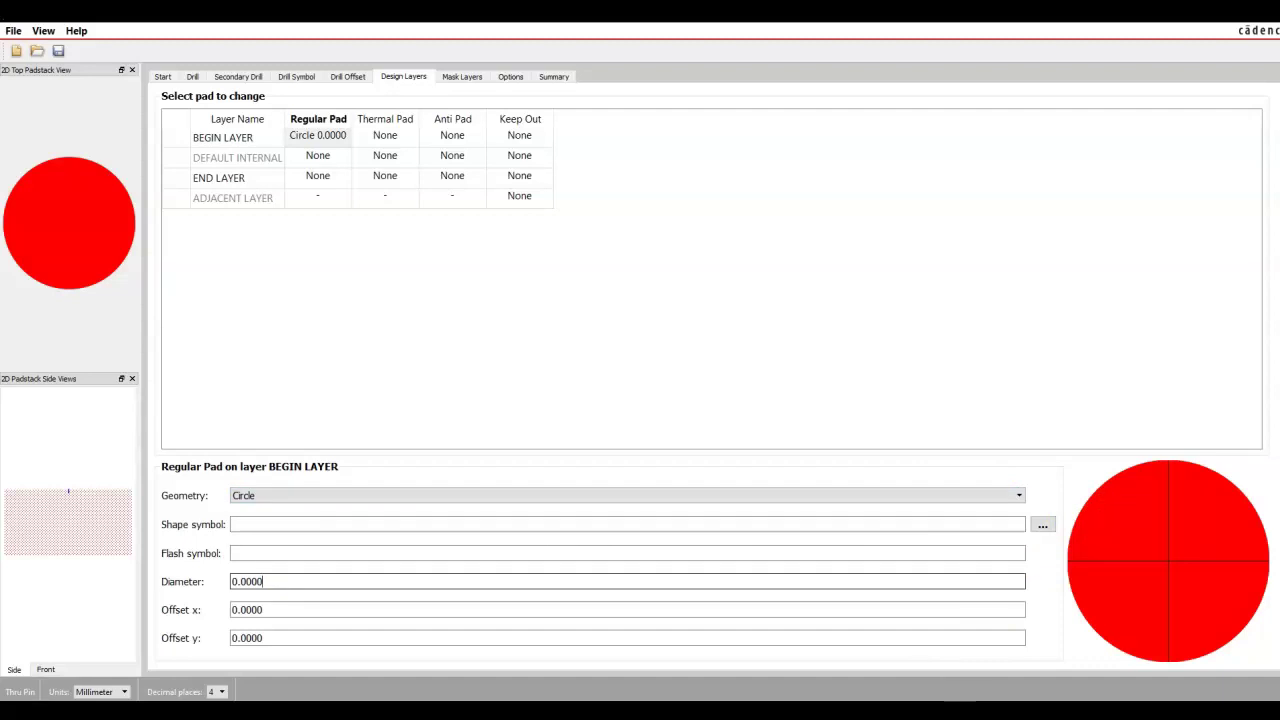
pyautogui.click(214, 600)
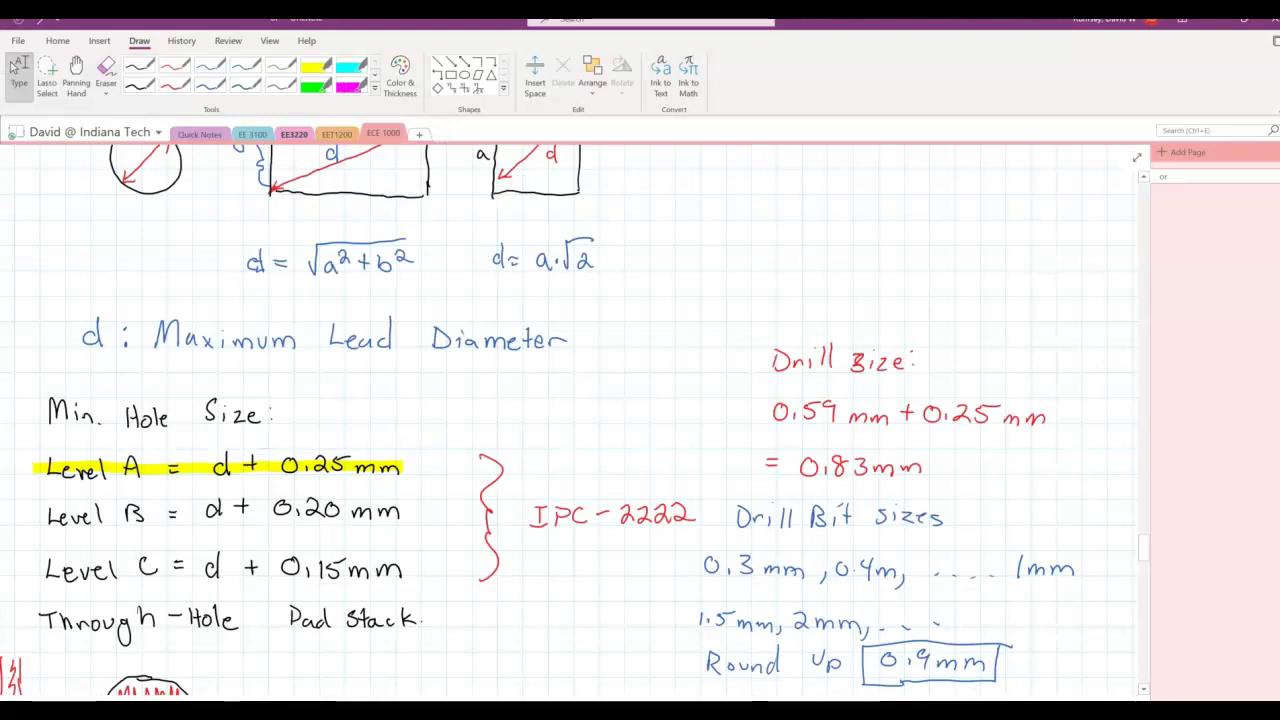
# Pan the OneNote page to the Pad Size notes showing the Level A, B and C formulas
pyautogui.click(210, 66)
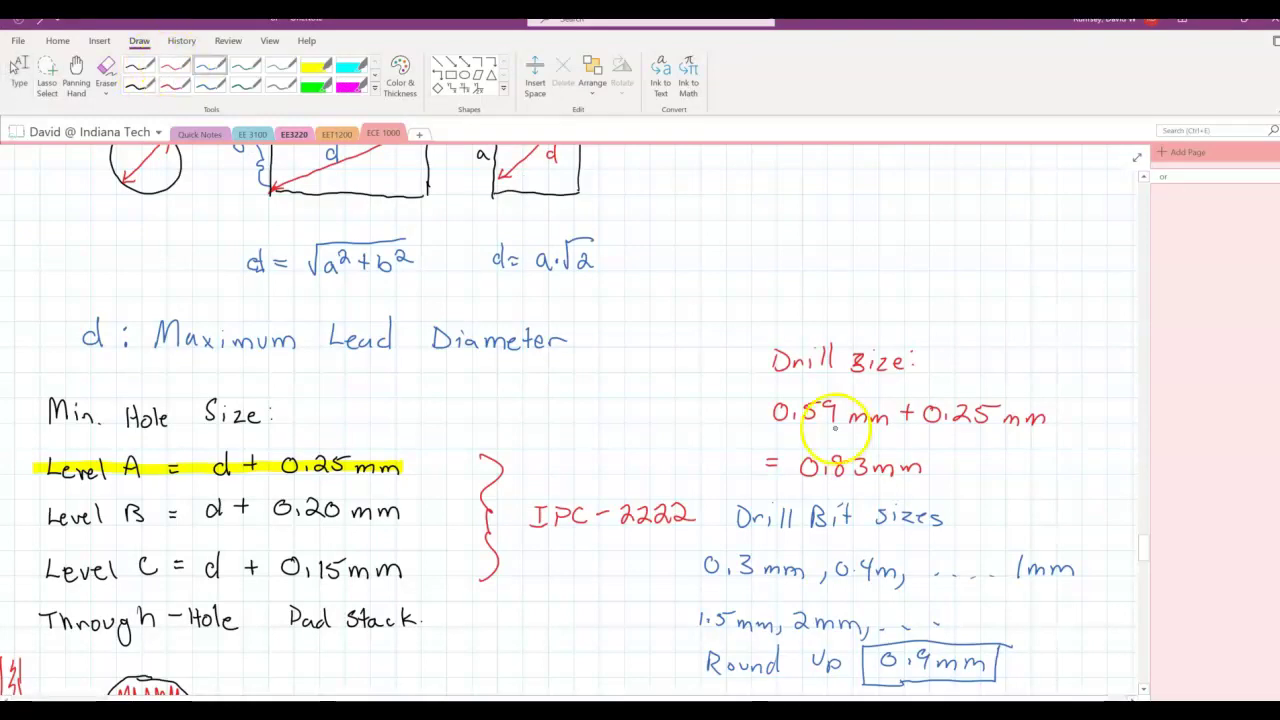
pyautogui.click(76, 70)
pyautogui.moveTo(120, 492)
pyautogui.mouseDown()
pyautogui.moveTo(126, 518)
pyautogui.moveTo(112, 120)
pyautogui.mouseUp()
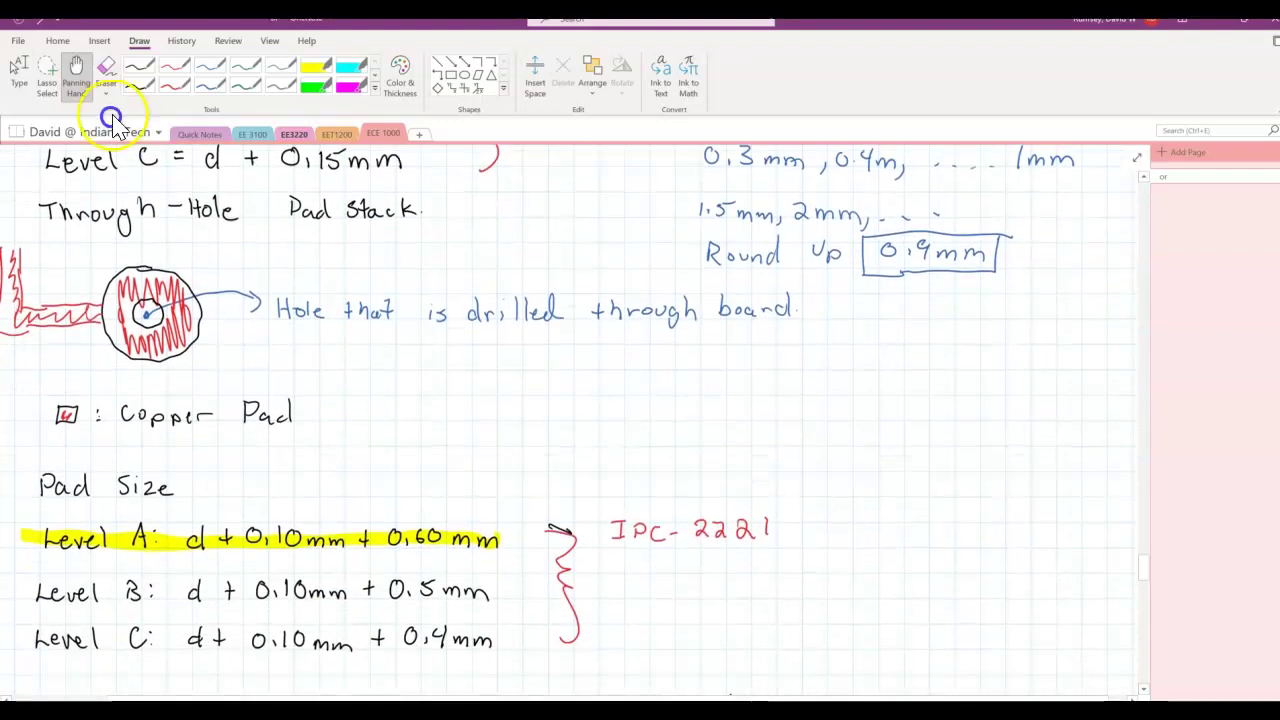
pyautogui.moveTo(88, 378); pyautogui.dragTo(88, 296)
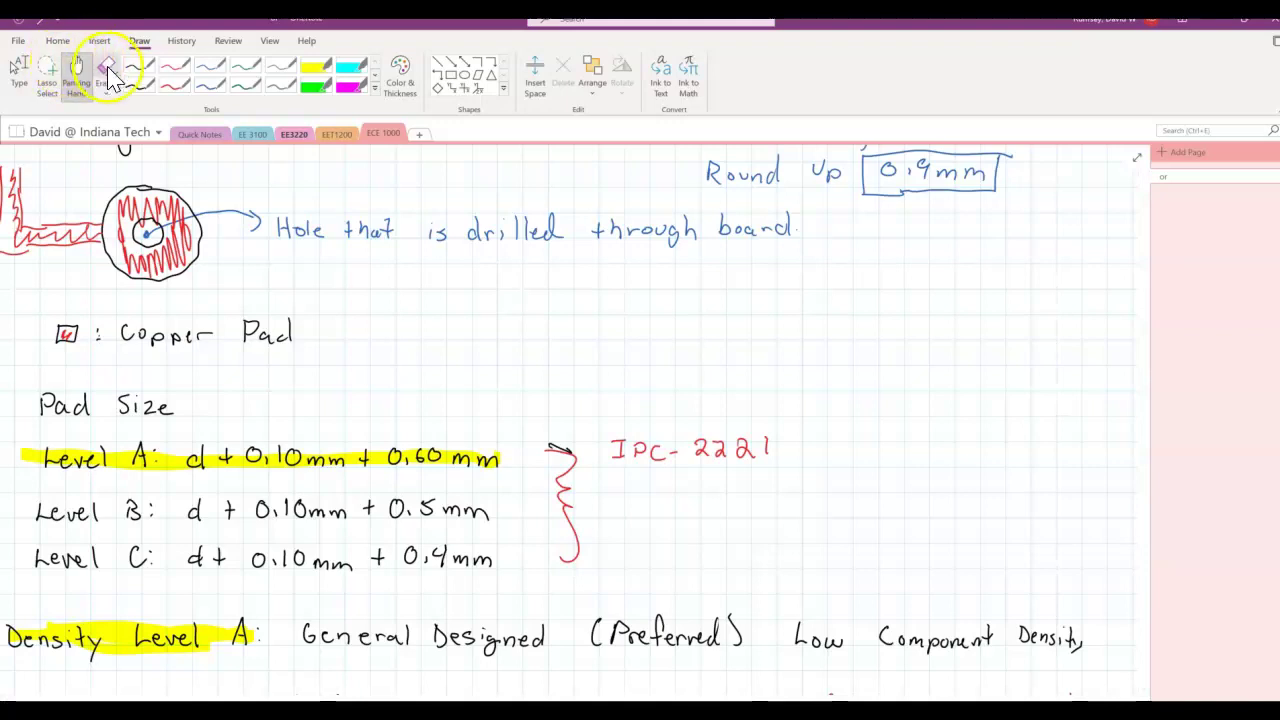
pyautogui.click(137, 66)
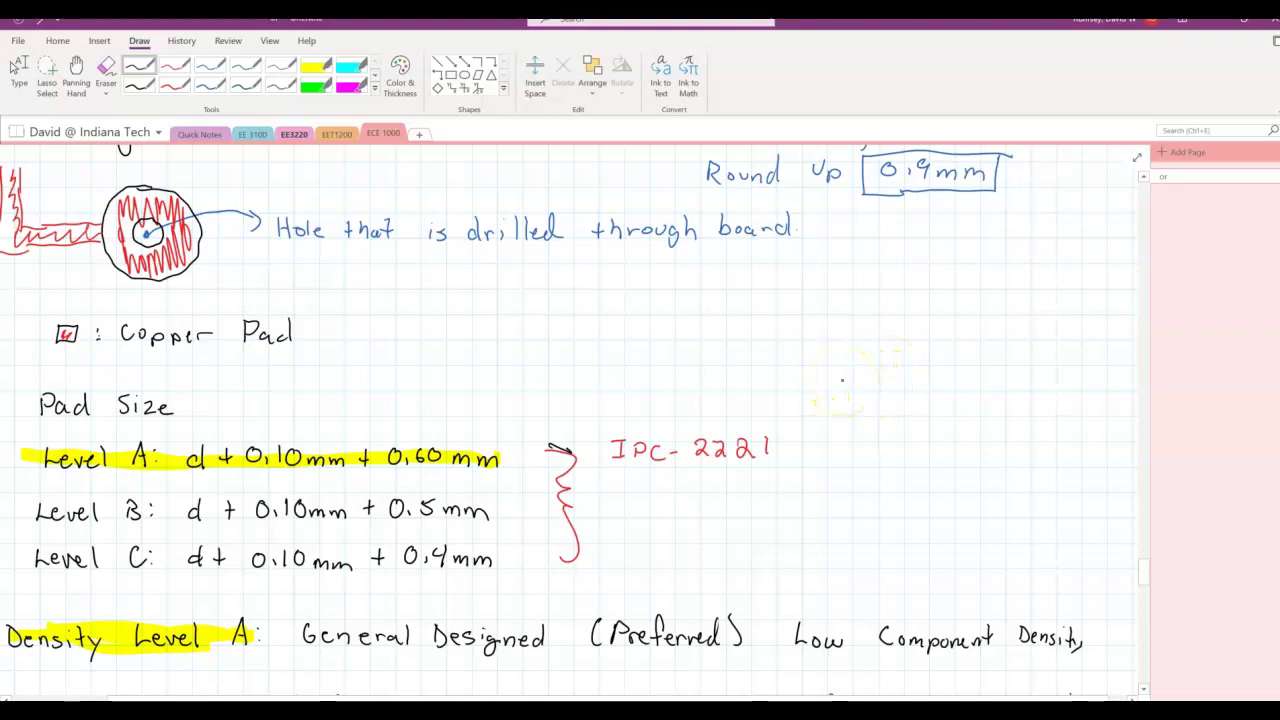
# Handwrite the Level A pad size sum 0.59 + 0.1 + 0.6 = with a result
pyautogui.moveTo(822, 376)
pyautogui.mouseDown()
pyautogui.moveTo(867, 391)
pyautogui.moveTo(966, 390)
pyautogui.moveTo(979, 377)
pyautogui.moveTo(1021, 387)
pyautogui.mouseUp()
pyautogui.click(830, 389)
pyautogui.click(920, 387)
pyautogui.click(983, 389)
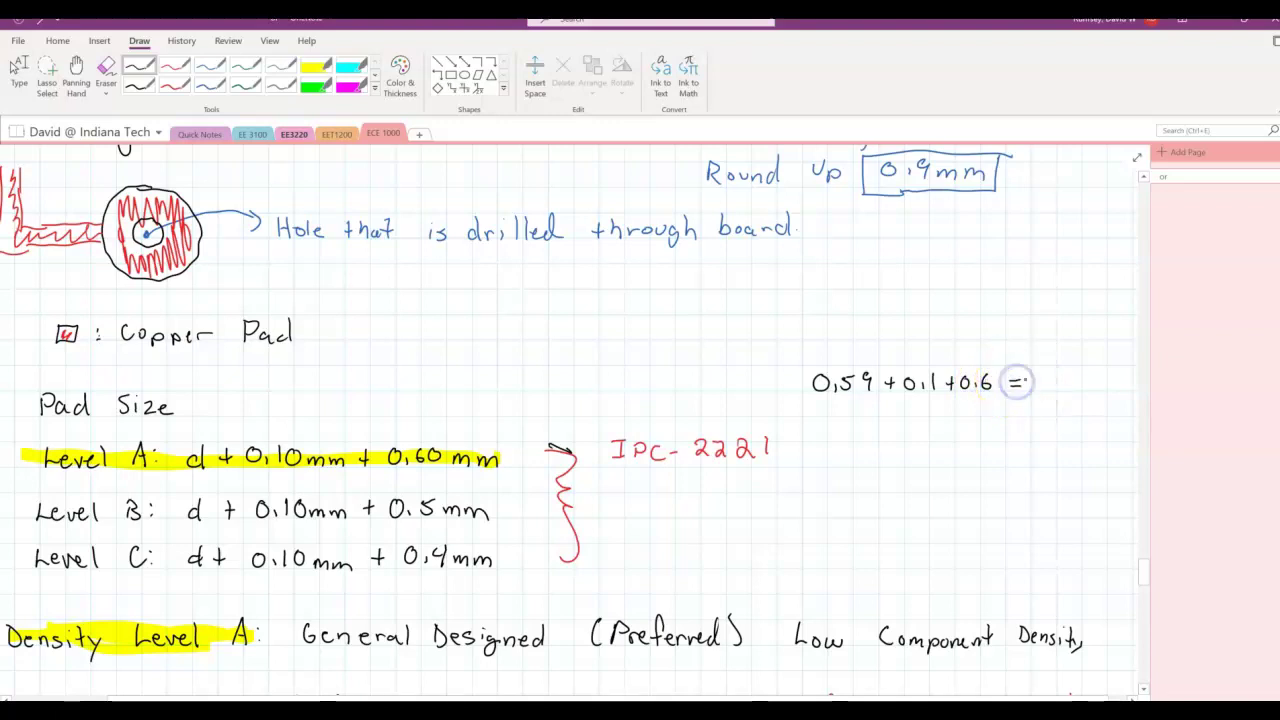
pyautogui.moveTo(1046, 375); pyautogui.dragTo(1045, 376)
pyautogui.click(1055, 387)
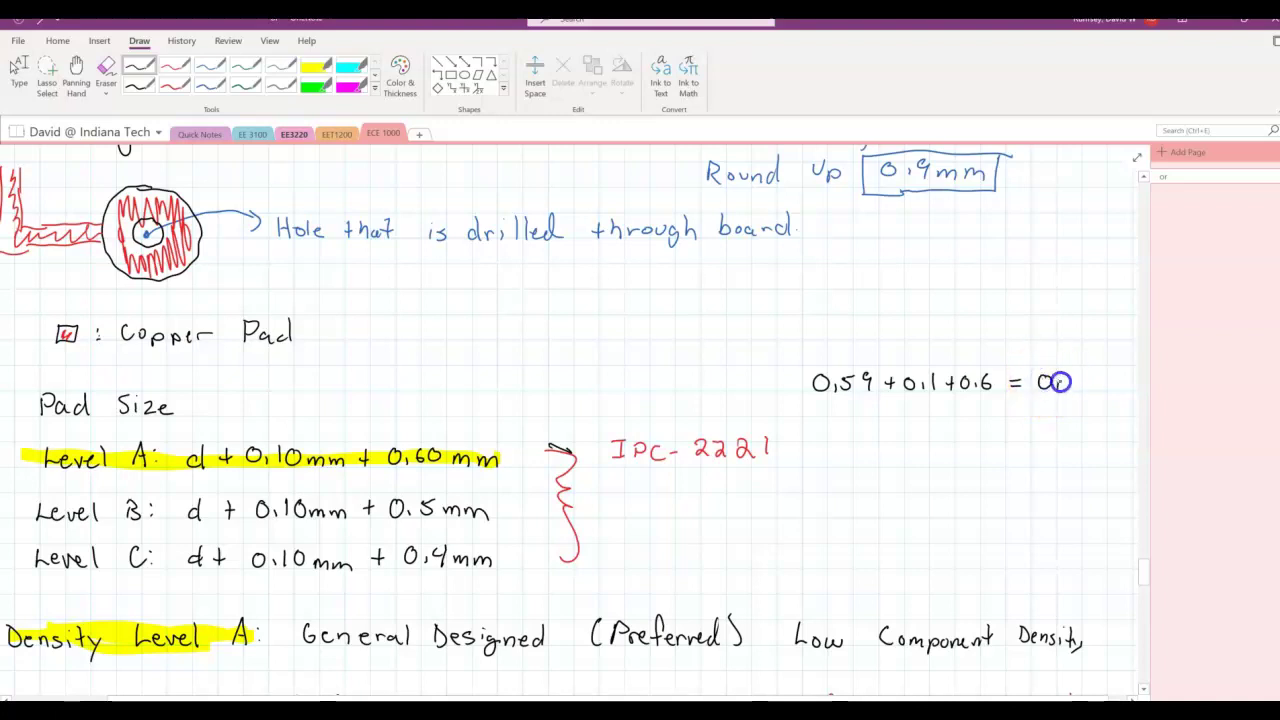
pyautogui.moveTo(1070, 376)
pyautogui.mouseDown()
pyautogui.moveTo(1070, 392)
pyautogui.moveTo(1096, 393)
pyautogui.mouseUp()
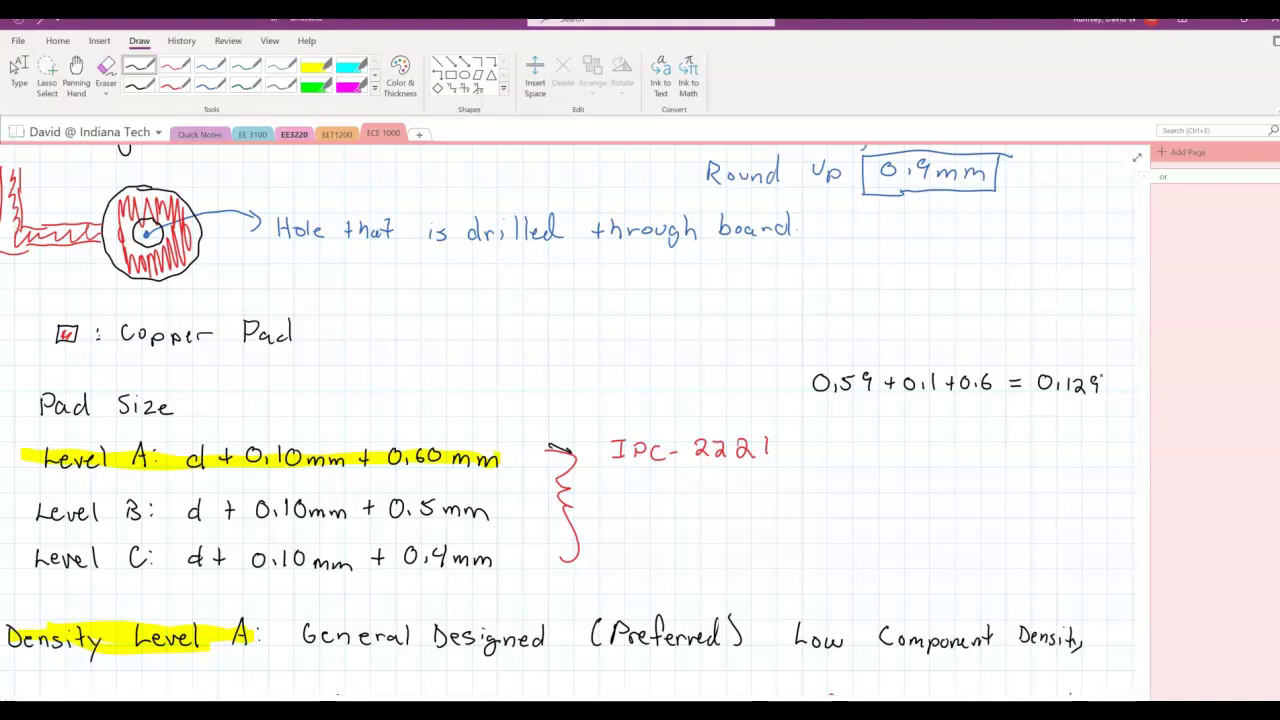
# Erase the incorrect result and rewrite it as 1.29mm
pyautogui.click(105, 67)
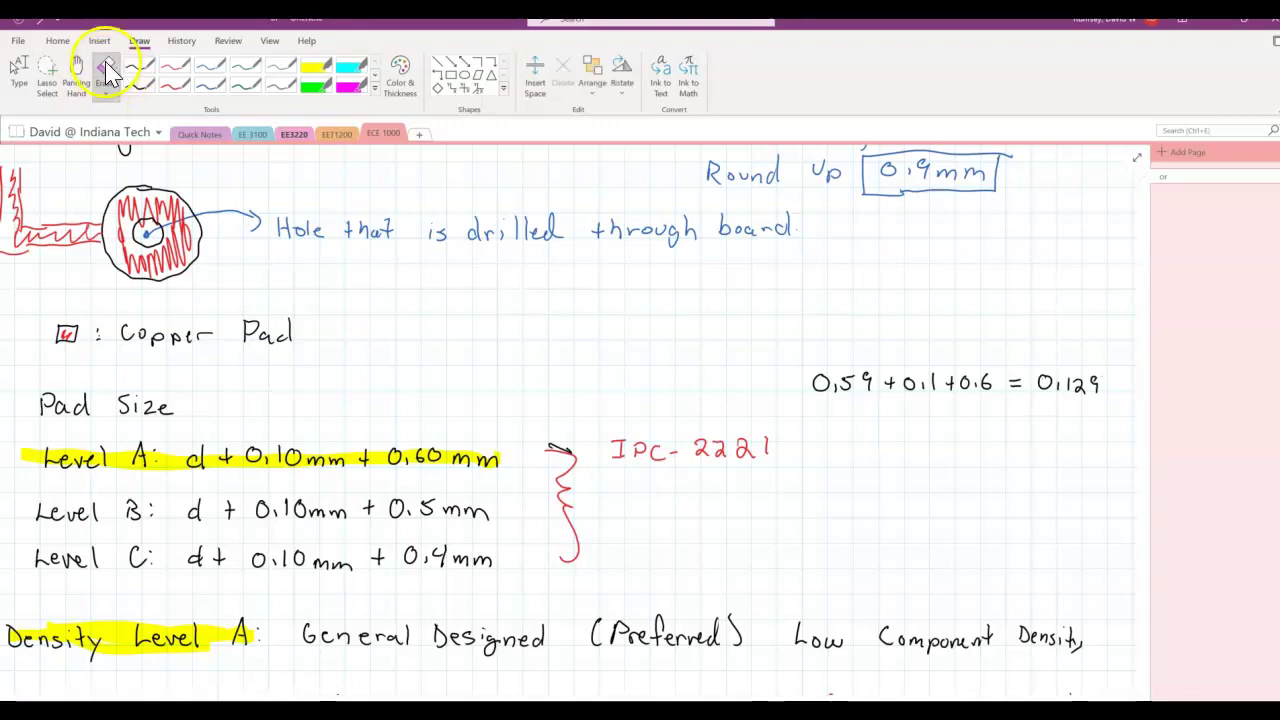
pyautogui.moveTo(1100, 384)
pyautogui.mouseDown()
pyautogui.moveTo(1037, 393)
pyautogui.moveTo(1049, 393)
pyautogui.mouseUp()
pyautogui.click(139, 66)
pyautogui.moveTo(1056, 378)
pyautogui.mouseDown()
pyautogui.moveTo(1071, 392)
pyautogui.moveTo(1132, 392)
pyautogui.mouseUp()
pyautogui.click(1133, 357)
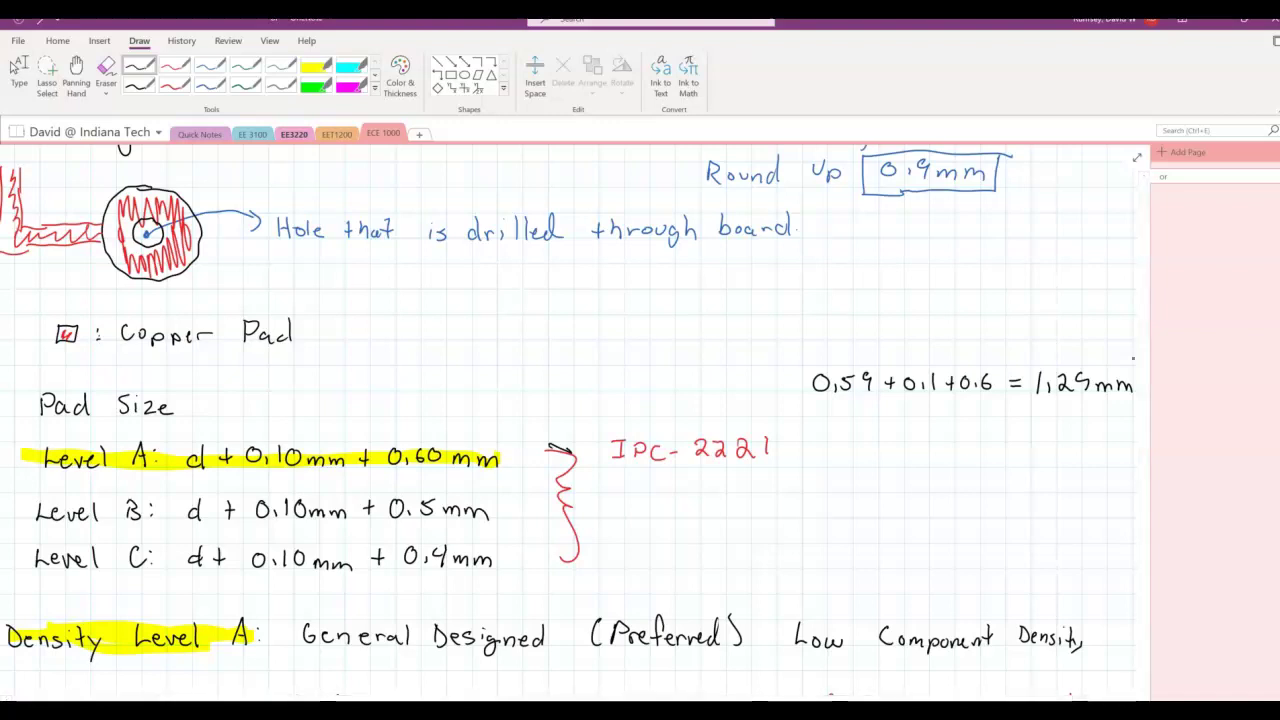
# Write the rounded pad size 1.3mm below the 1.29mm result
pyautogui.moveTo(1008, 425); pyautogui.dragTo(1019, 425)
pyautogui.moveTo(1008, 431); pyautogui.dragTo(1107, 440)
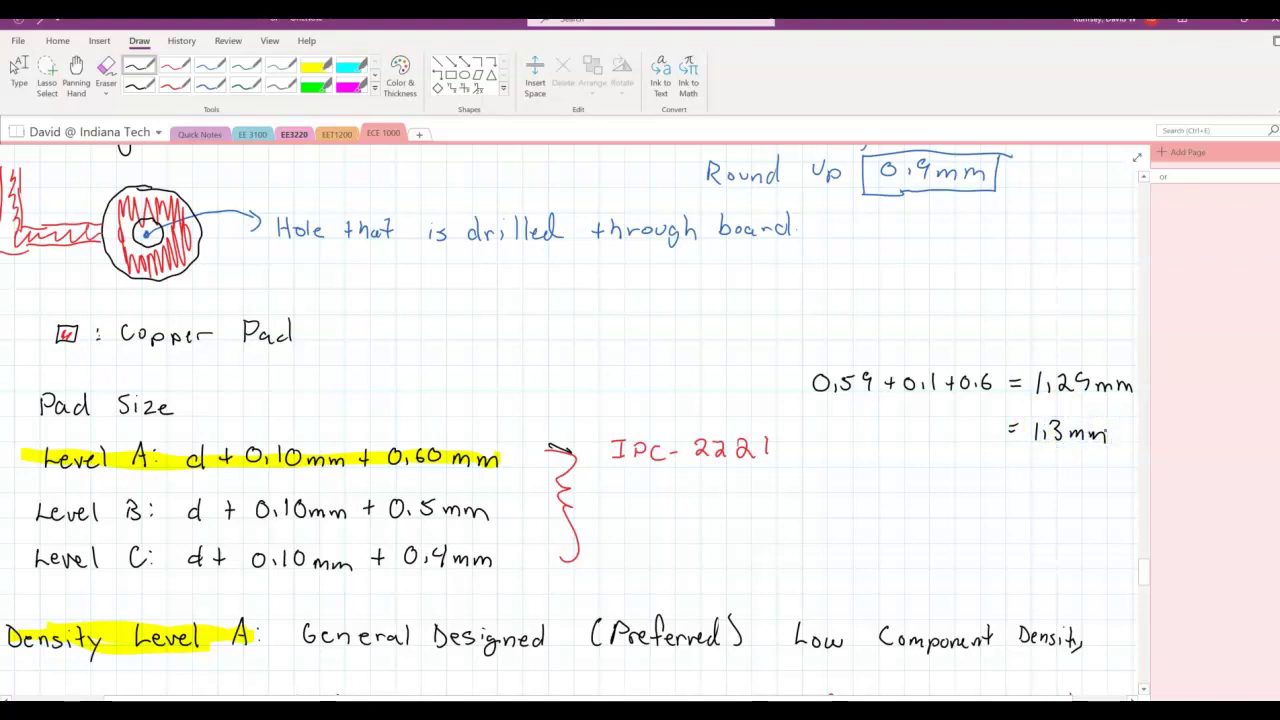
pyautogui.click(95, 510)
pyautogui.press('Escape')
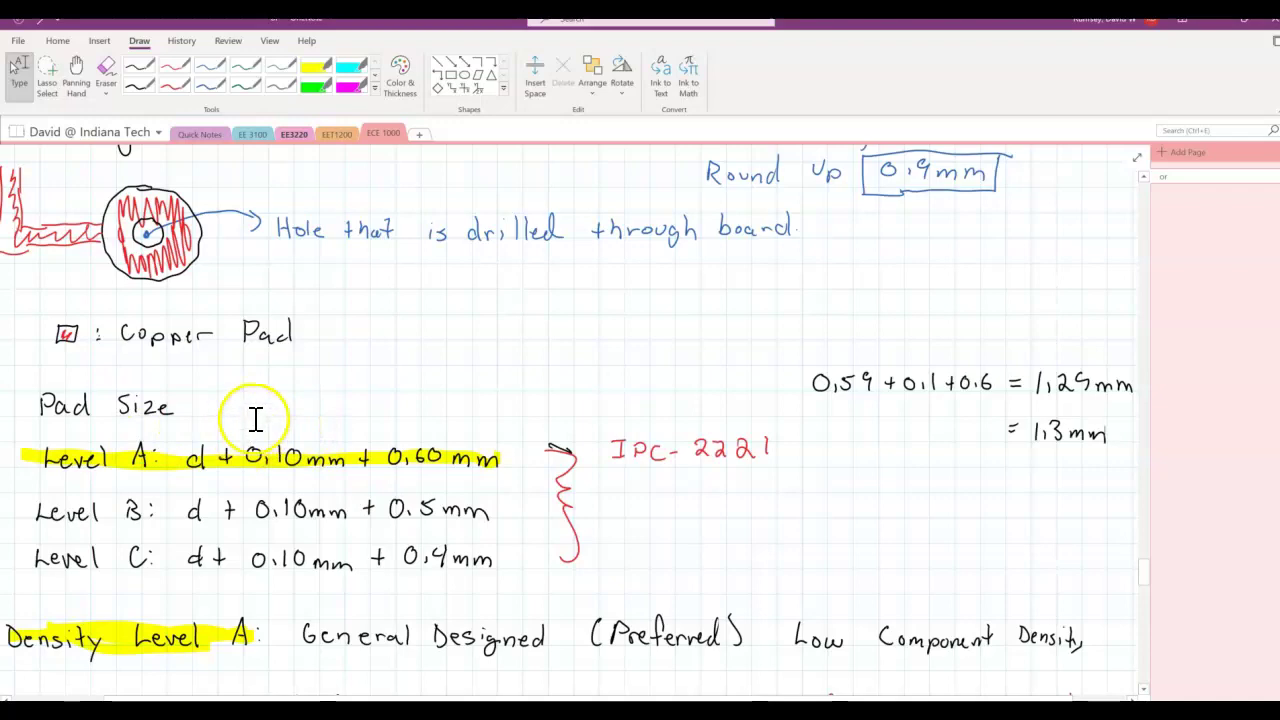
pyautogui.hotkey('alt', 'Tab')
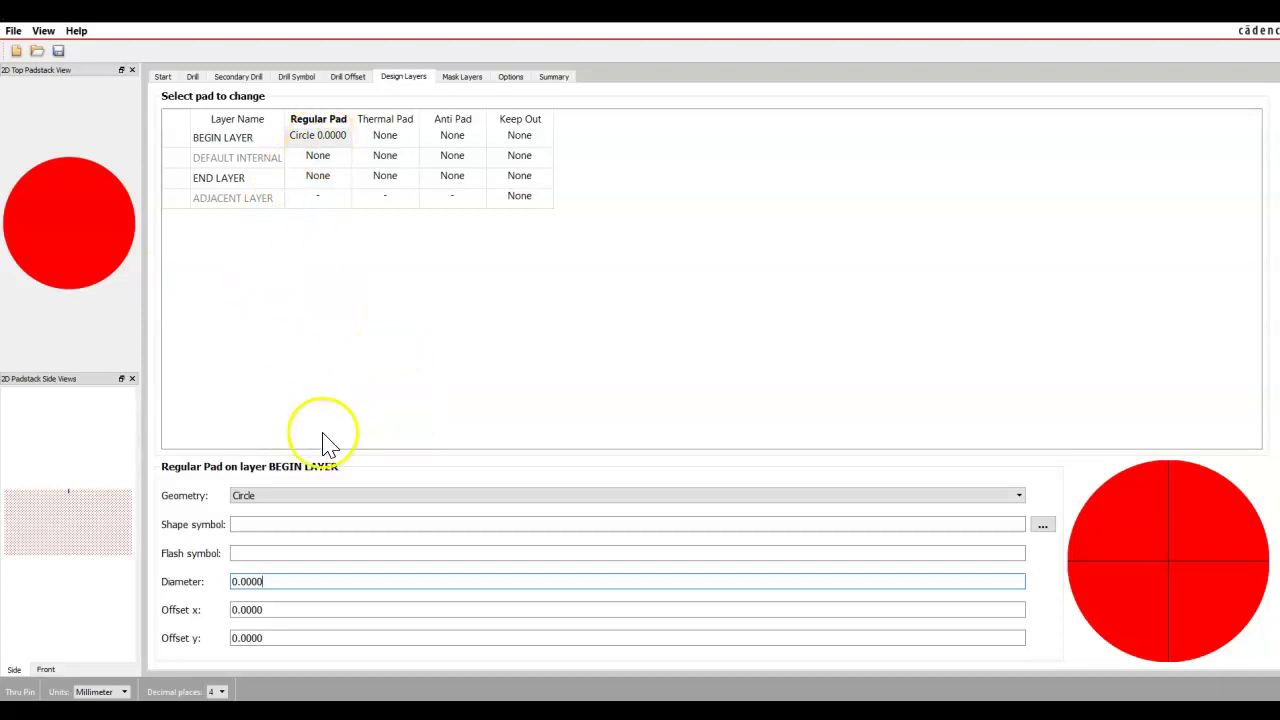
# Keep the BEGIN LAYER regular pad a Circle and set its diameter to 1.3 mm
pyautogui.click(273, 508)
pyautogui.click(269, 505)
pyautogui.moveTo(283, 580); pyautogui.dragTo(209, 581)
pyautogui.write('1.3')
pyautogui.click(363, 431)
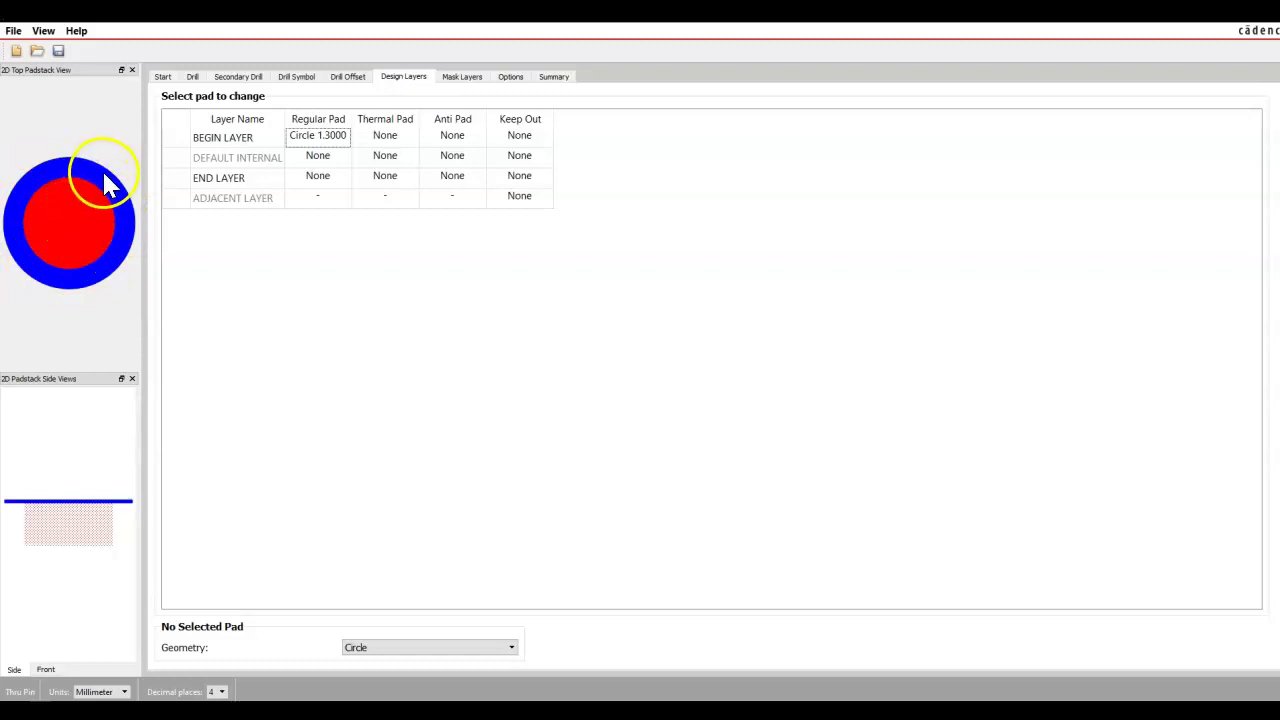
# Make the DEFAULT INTERNAL regular pad a 1.3 mm circle
pyautogui.click(318, 157)
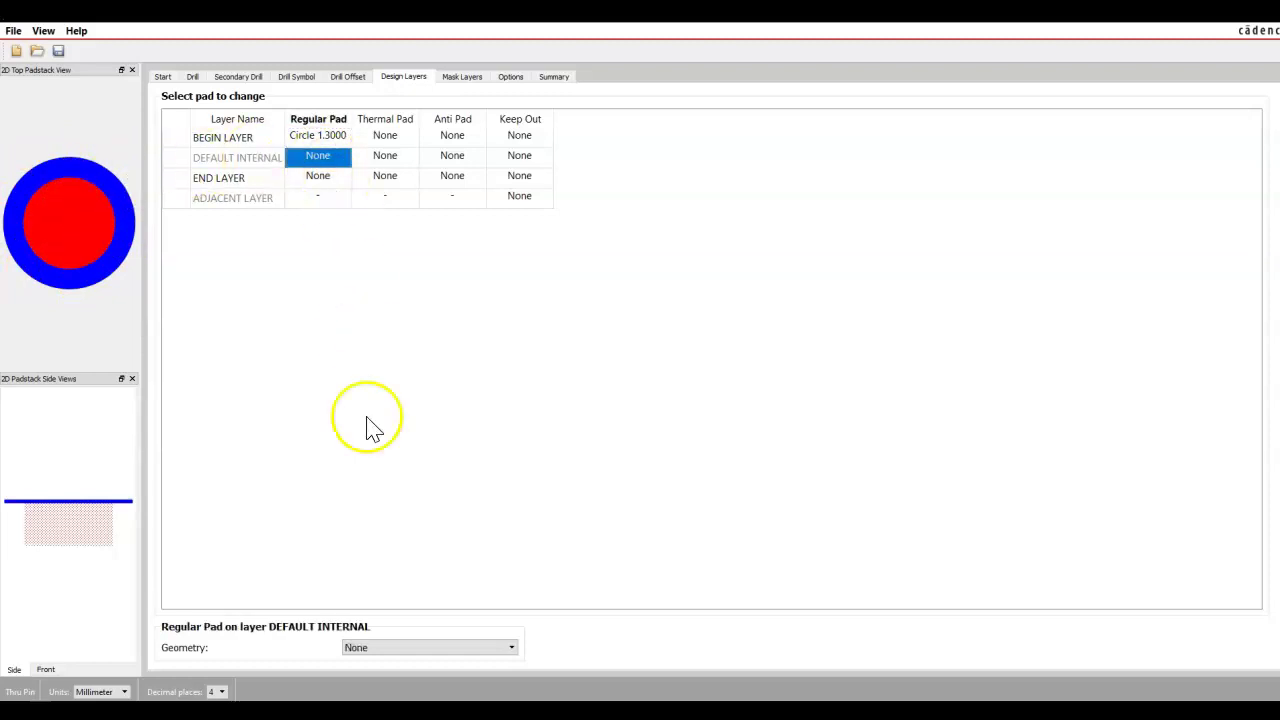
pyautogui.click(435, 647)
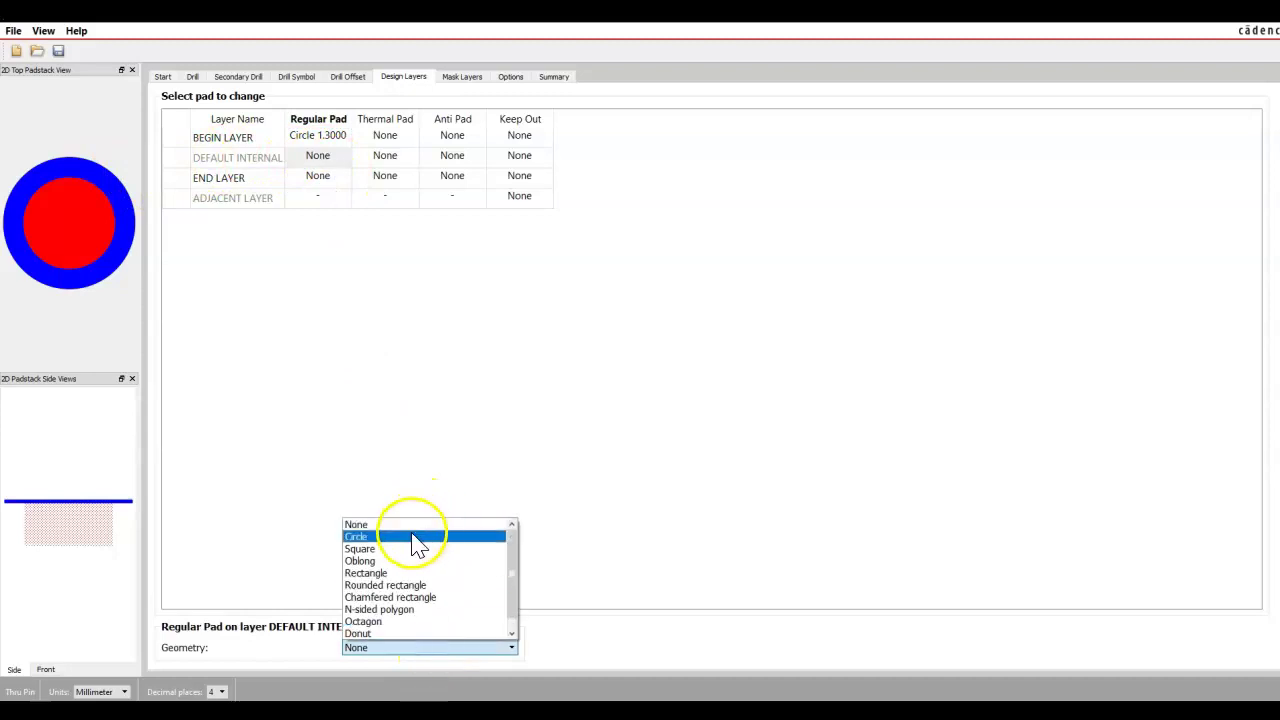
pyautogui.click(410, 536)
pyautogui.moveTo(306, 584); pyautogui.dragTo(234, 582)
pyautogui.press('BackSpace')
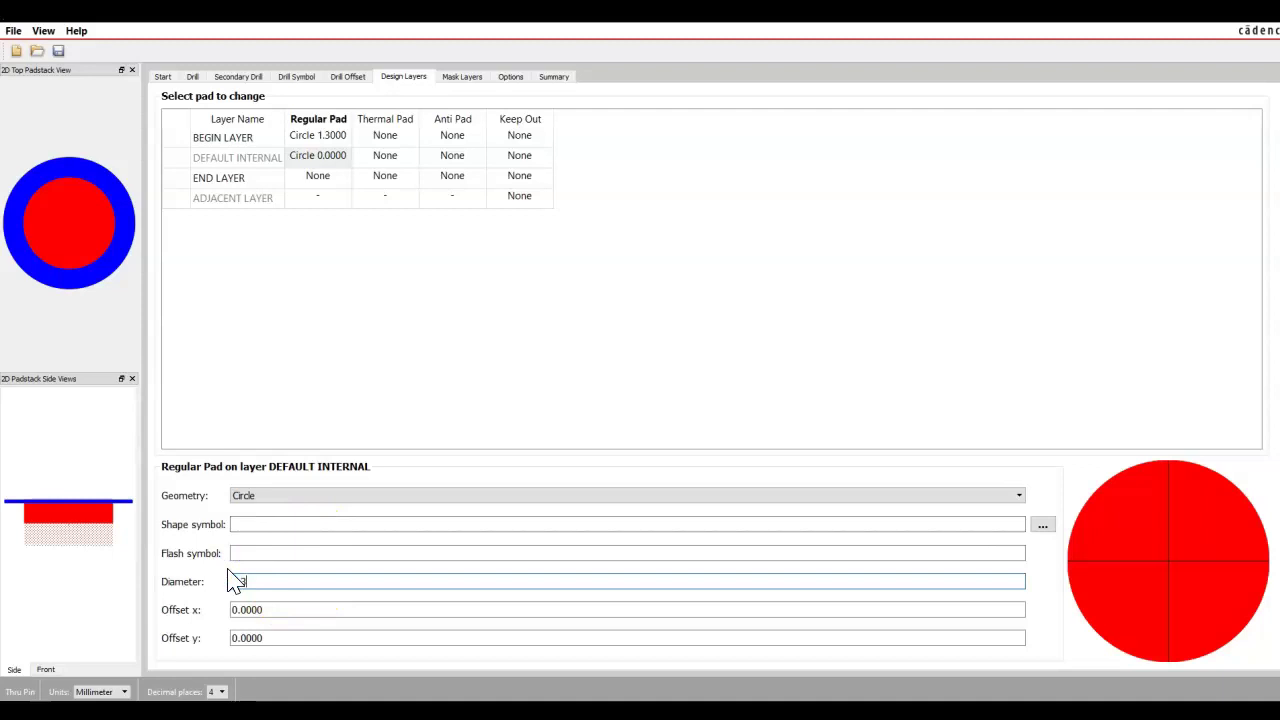
pyautogui.write('1.3')
pyautogui.click(269, 523)
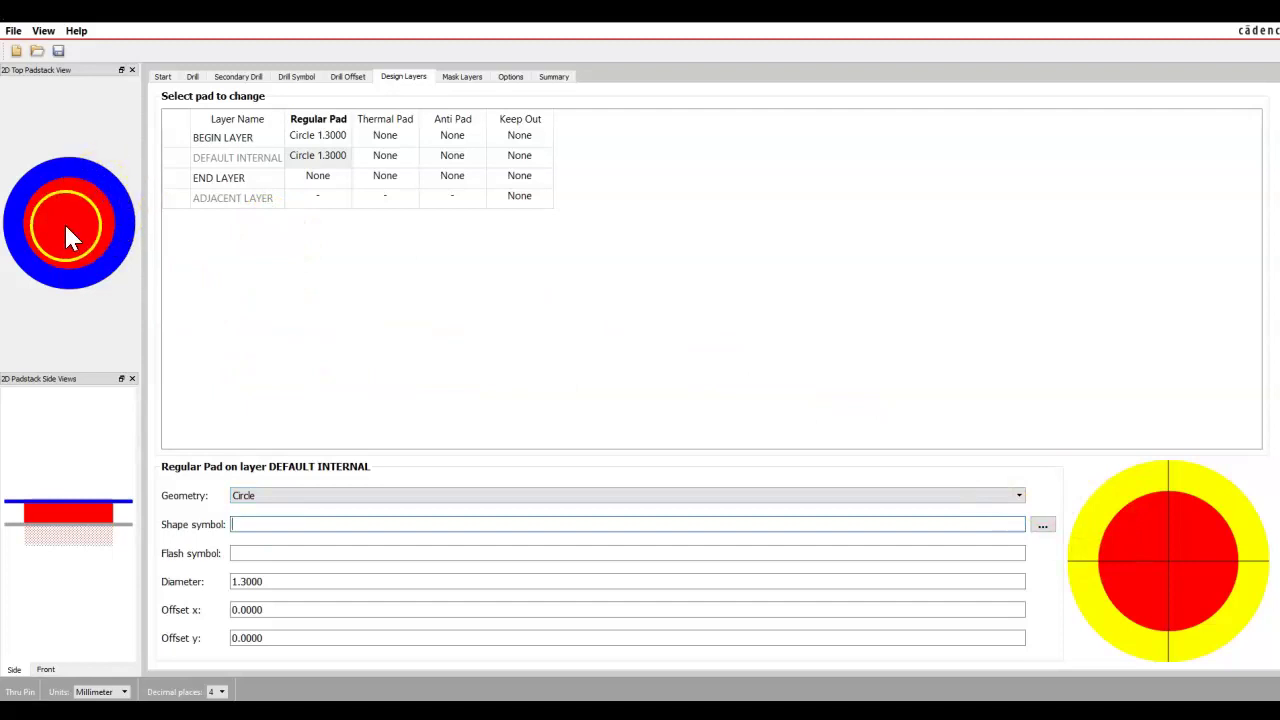
# Make the END LAYER regular pad a 1.3 mm circle
pyautogui.click(245, 180)
pyautogui.click(310, 180)
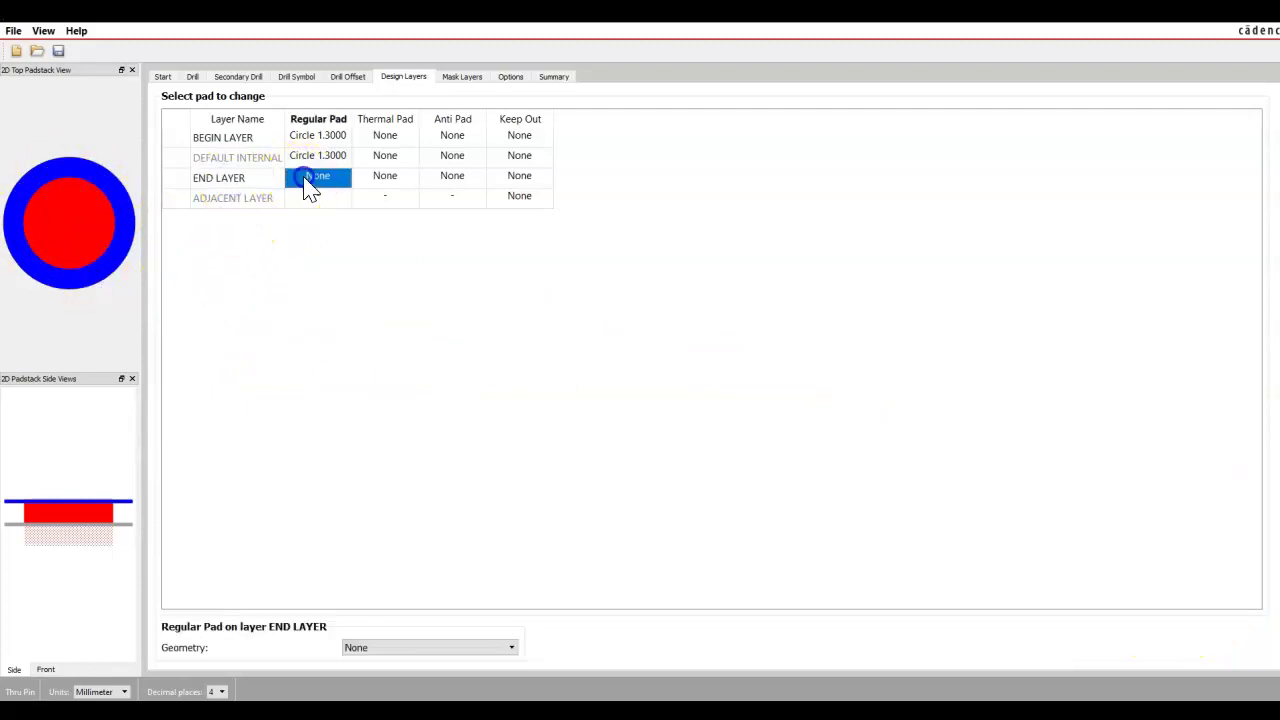
pyautogui.click(423, 648)
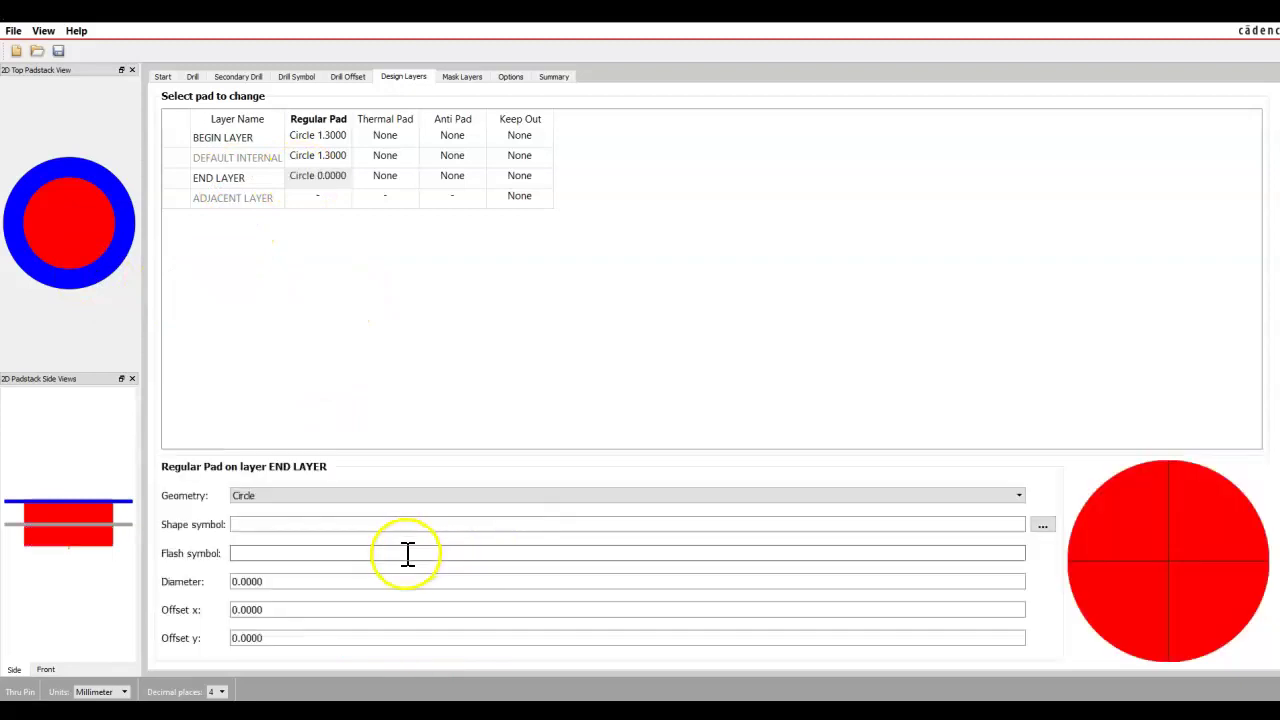
pyautogui.click(216, 582)
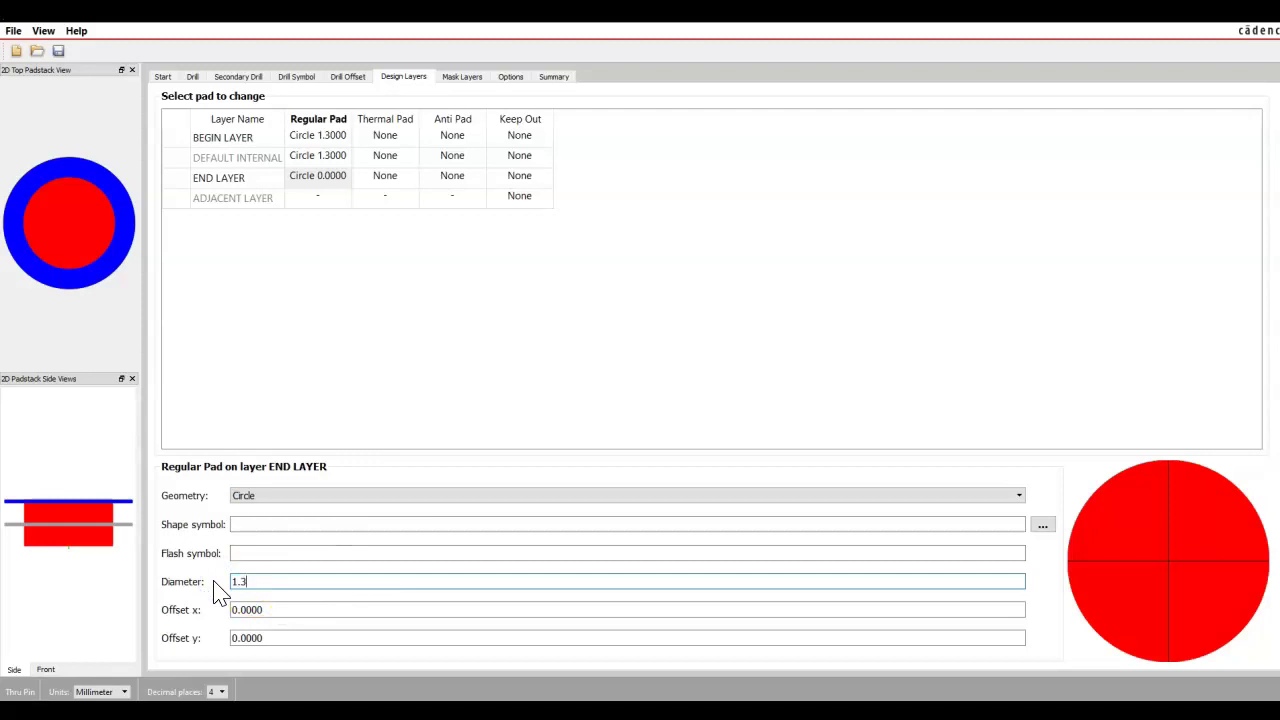
pyautogui.click(371, 348)
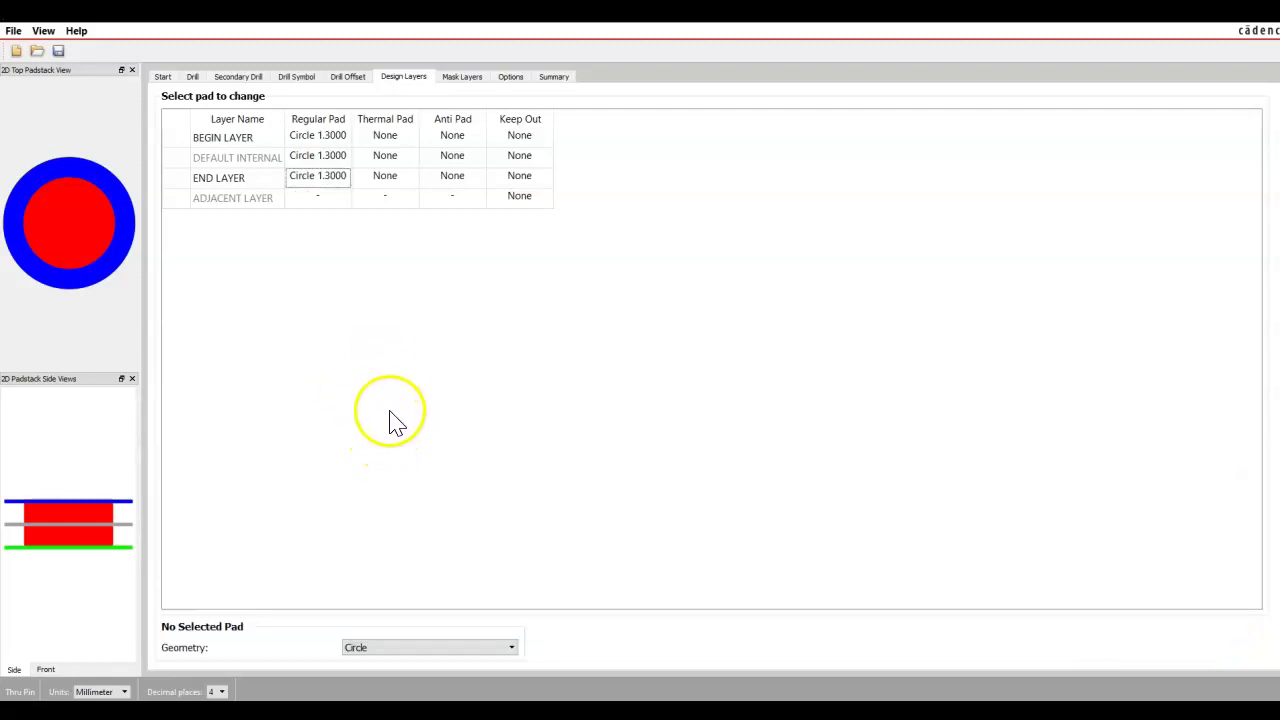
pyautogui.click(462, 77)
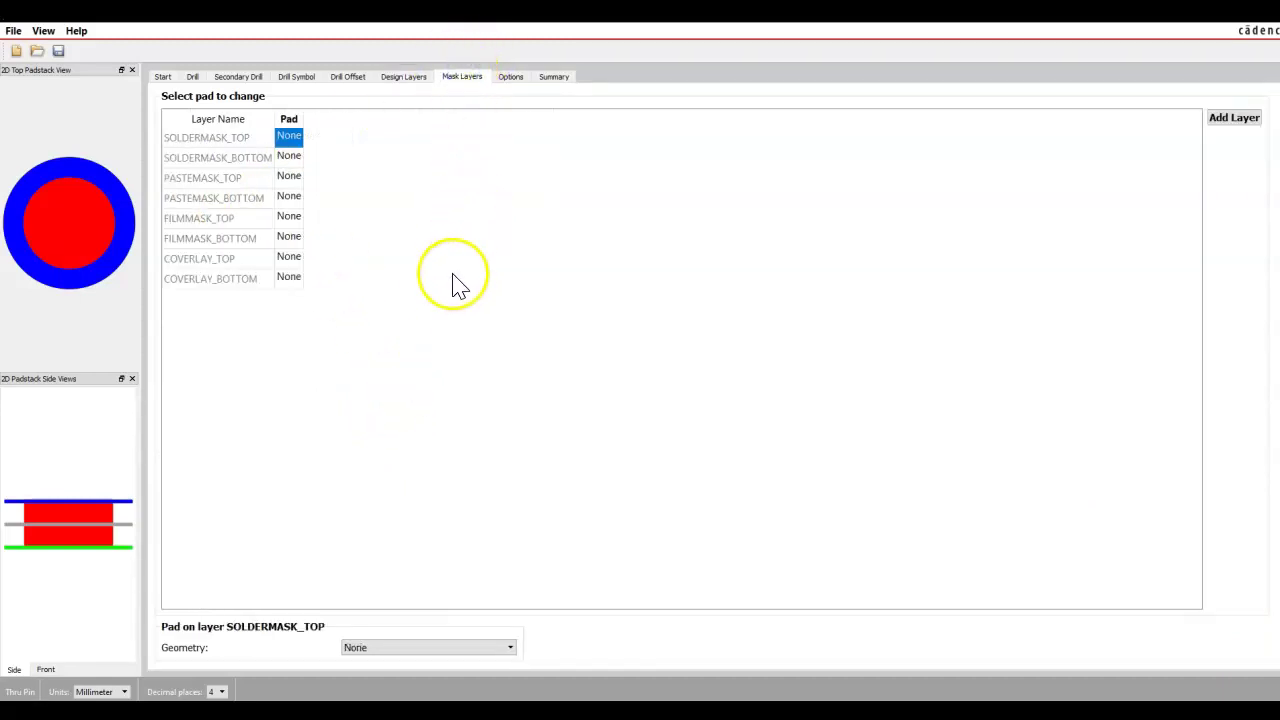
pyautogui.click(405, 78)
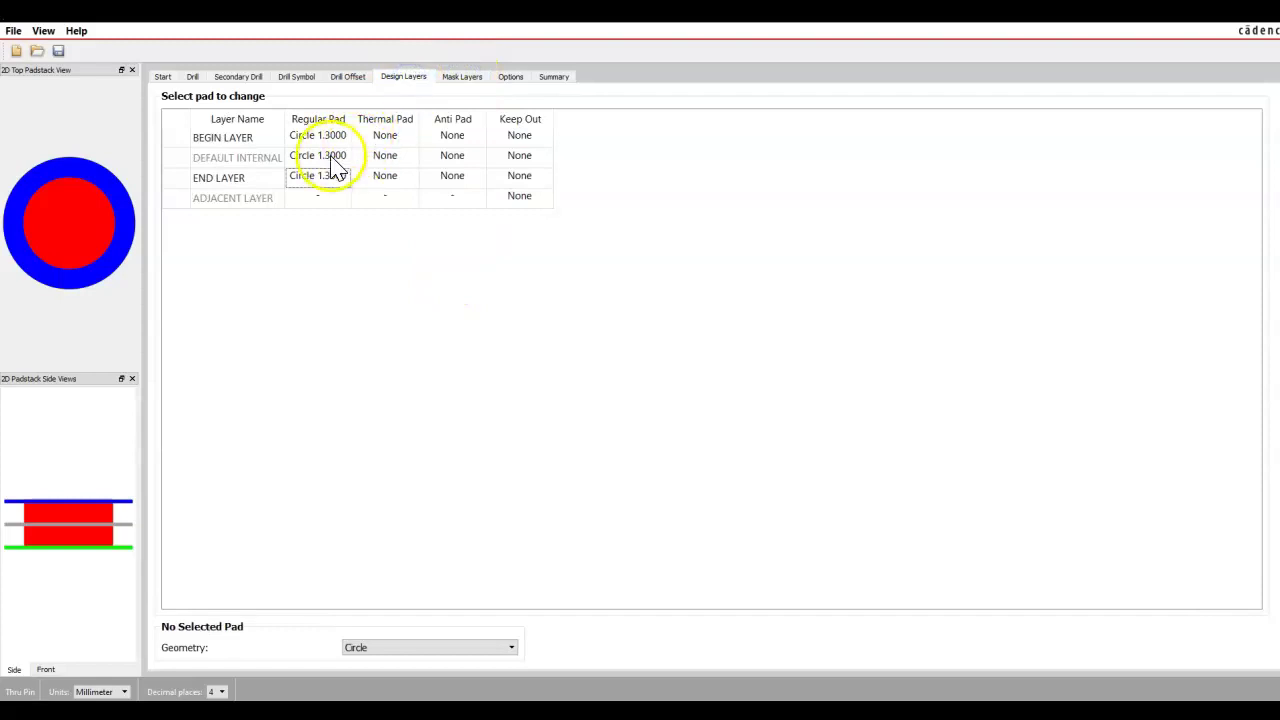
pyautogui.click(462, 77)
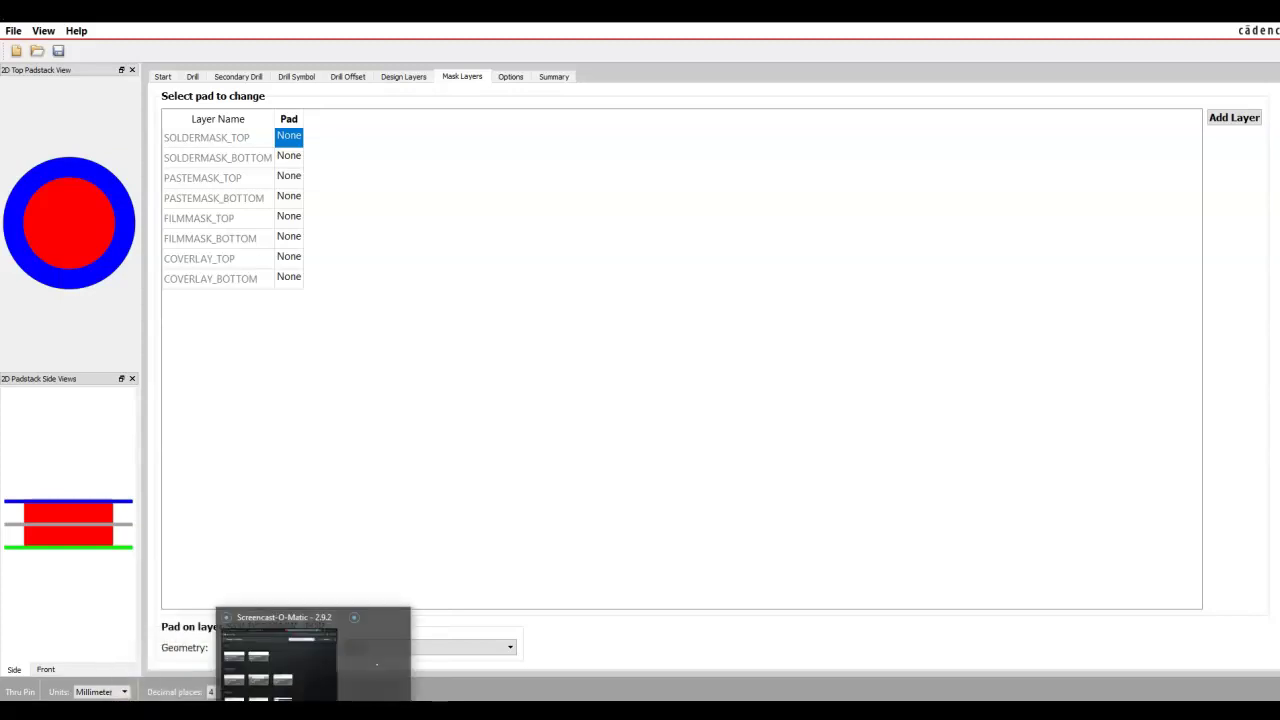
# Pan the OneNote notes down to the Solder Mask rule of pad size plus 0.07 mm
pyautogui.click(198, 665)
pyautogui.click(76, 70)
pyautogui.moveTo(257, 451); pyautogui.dragTo(245, 172)
pyautogui.moveTo(250, 600); pyautogui.dragTo(246, 137)
pyautogui.moveTo(190, 322); pyautogui.dragTo(194, 163)
pyautogui.moveTo(229, 380); pyautogui.dragTo(229, 280)
pyautogui.moveTo(262, 680); pyautogui.dragTo(266, 271)
pyautogui.moveTo(252, 356); pyautogui.dragTo(251, 148)
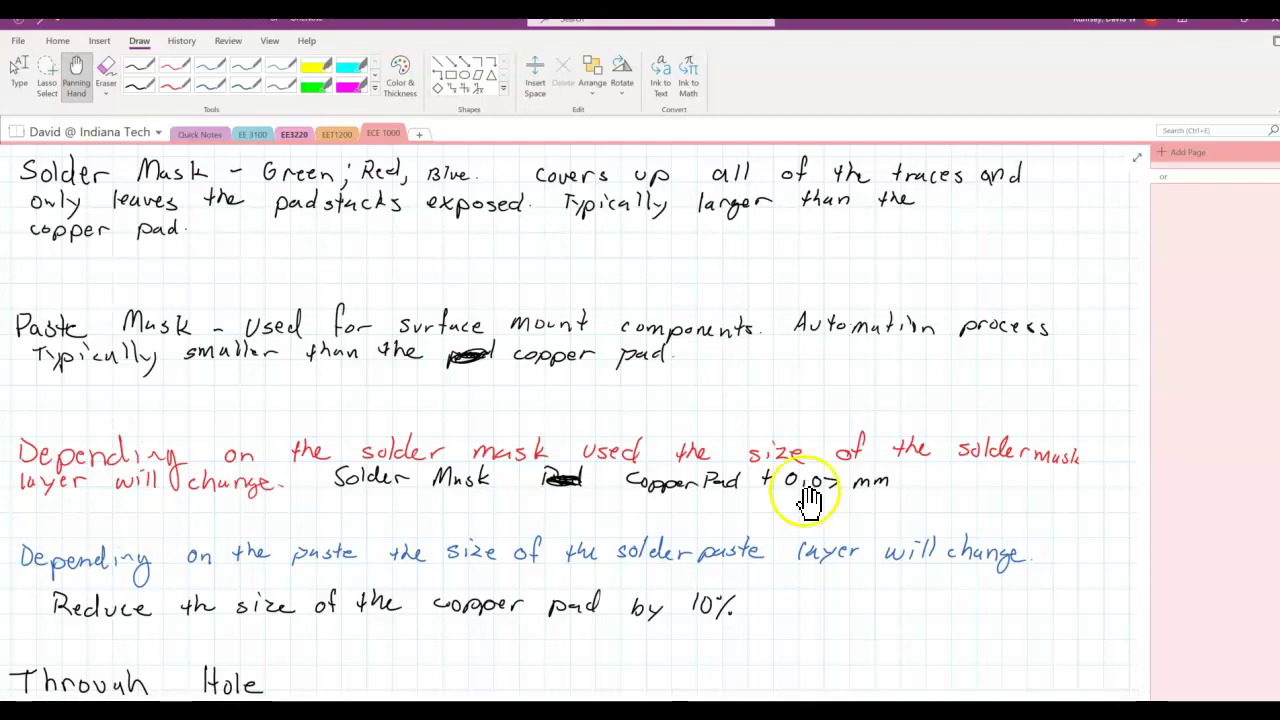
pyautogui.hotkey('alt', 'Tab')
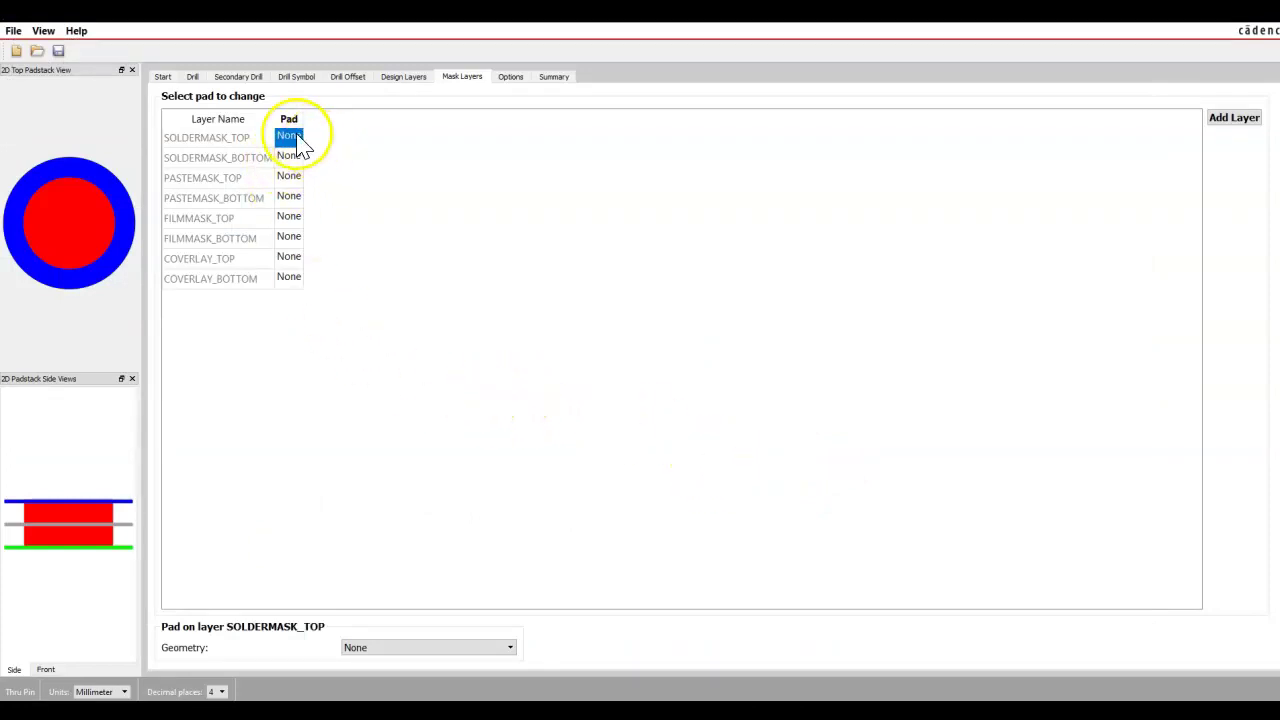
# Make the SOLDERMASK_TOP pad a 1.37 mm circle
pyautogui.click(391, 647)
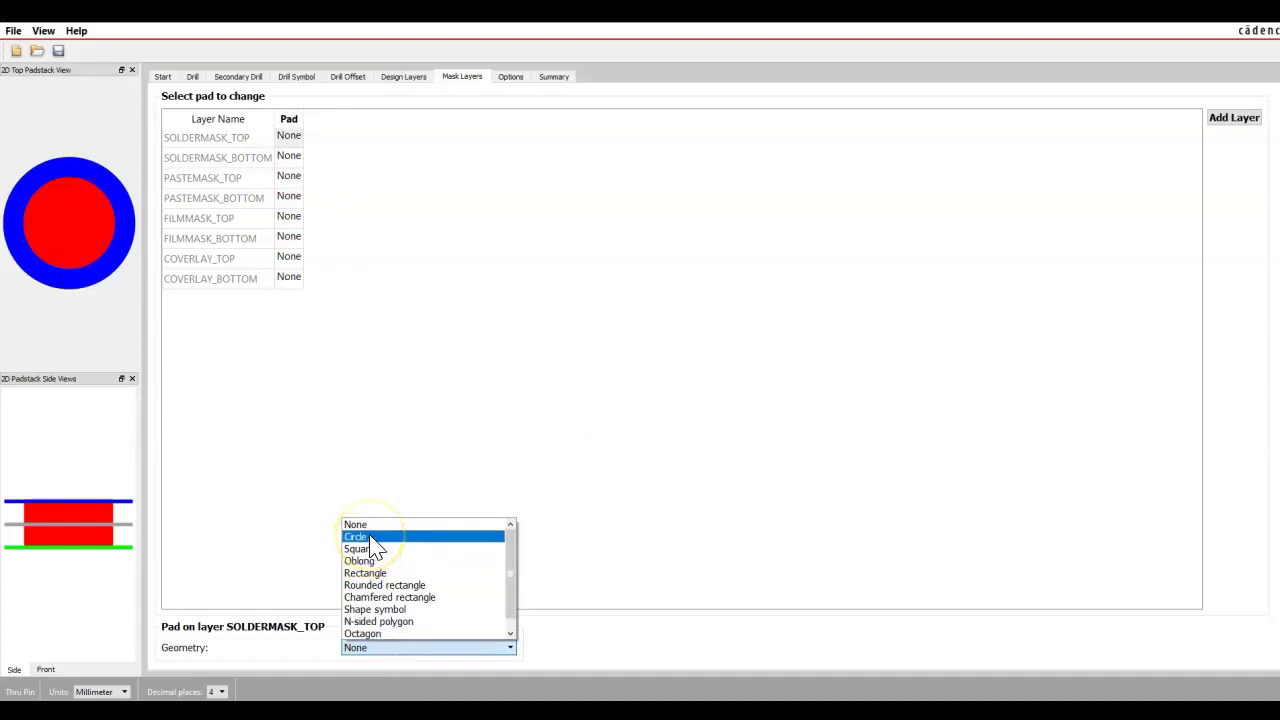
pyautogui.click(363, 537)
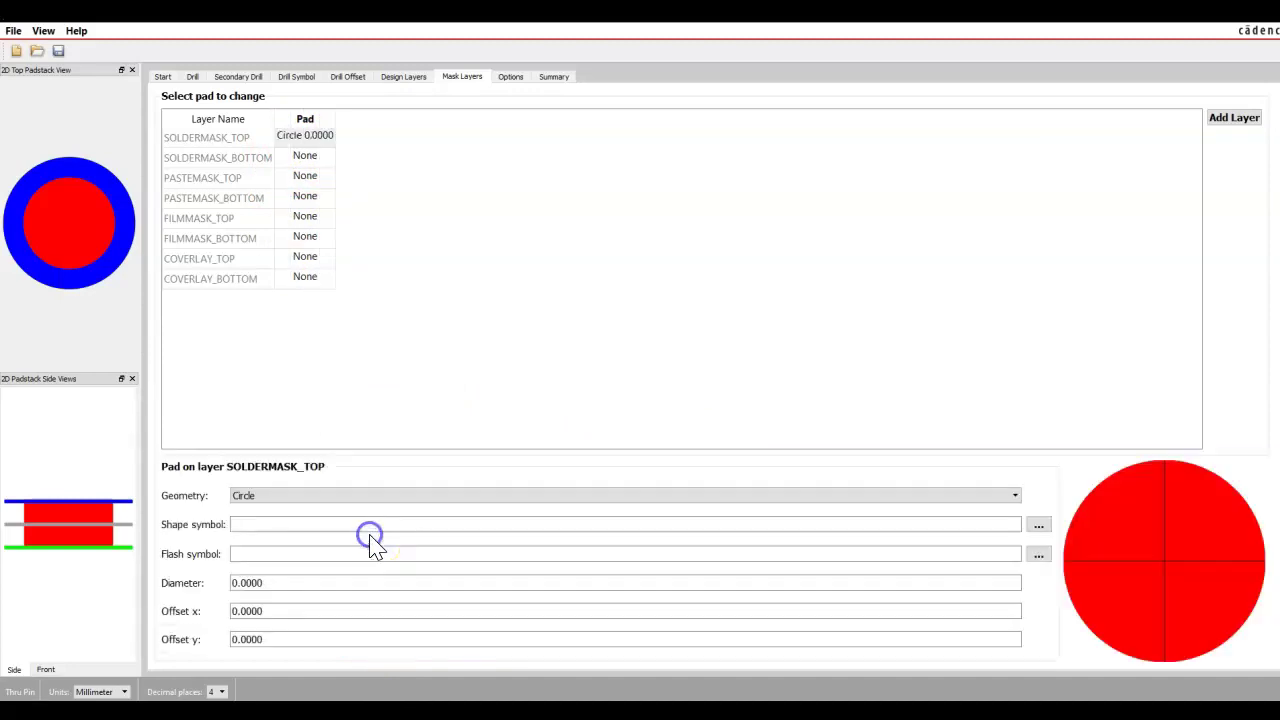
pyautogui.click(408, 78)
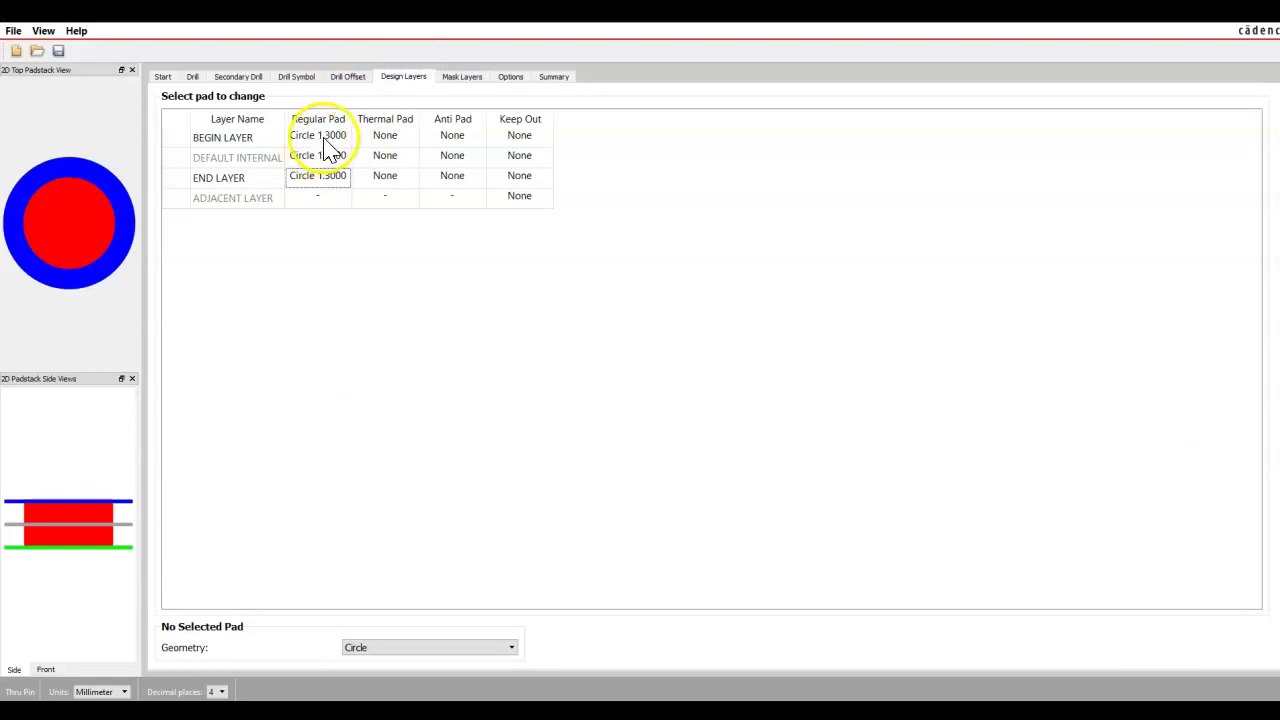
pyautogui.click(460, 77)
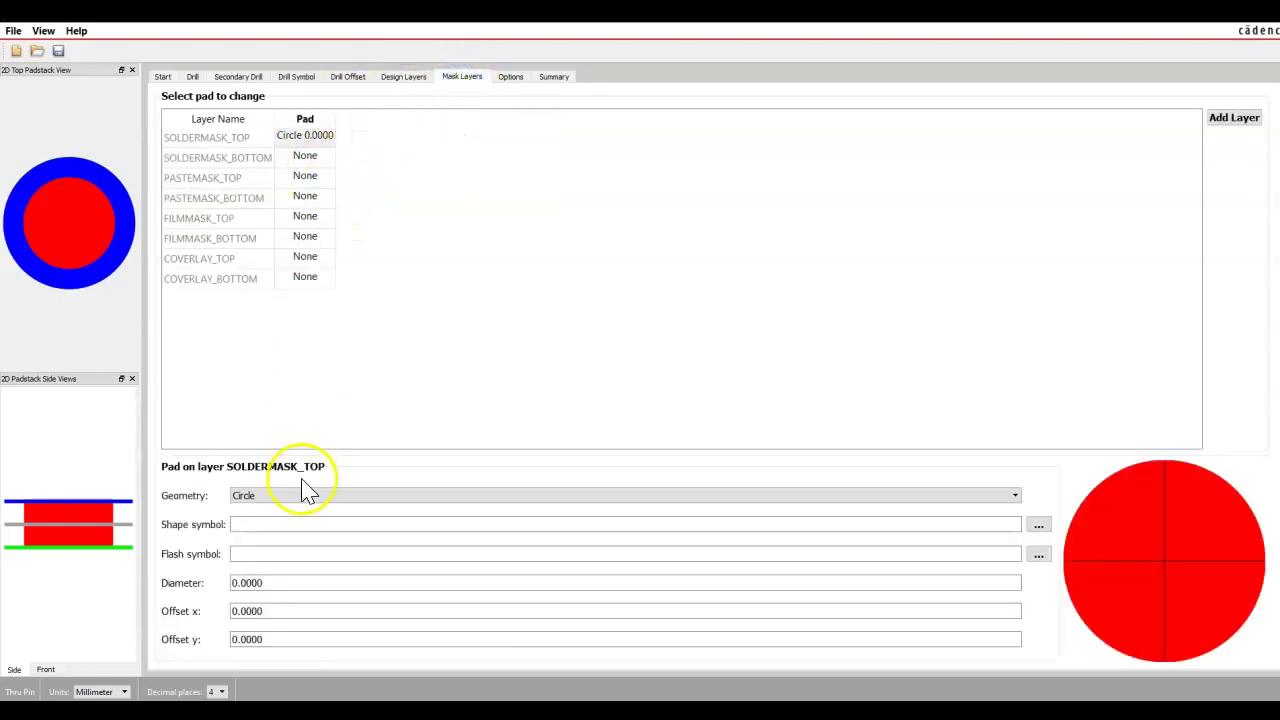
pyautogui.doubleClick(266, 583)
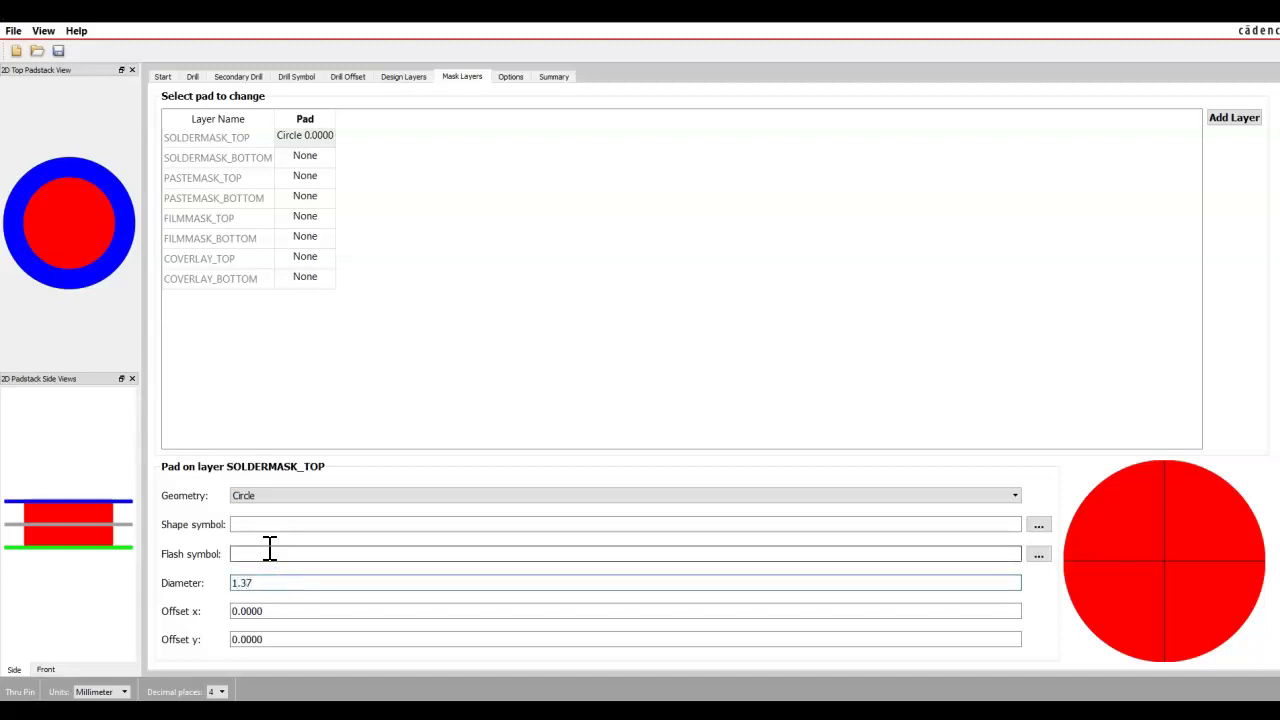
# Make the SOLDERMASK_BOTTOM pad a 1.37 mm circle
pyautogui.click(305, 157)
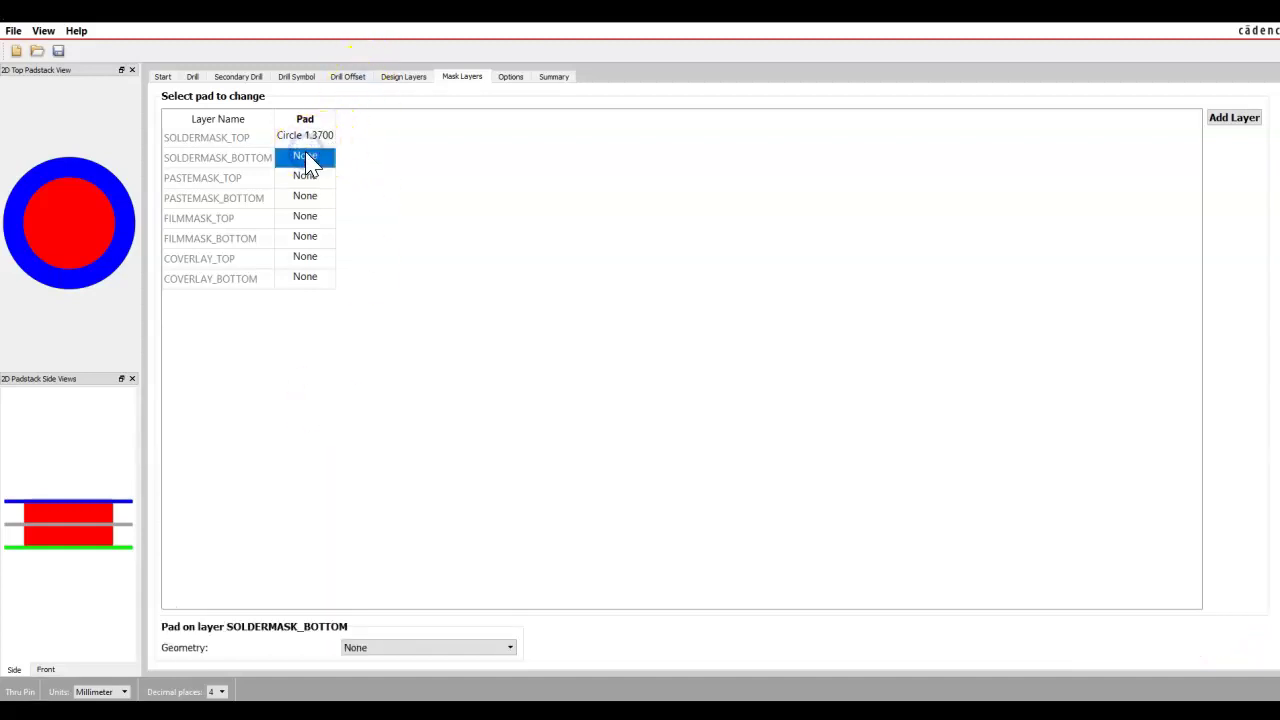
pyautogui.click(448, 650)
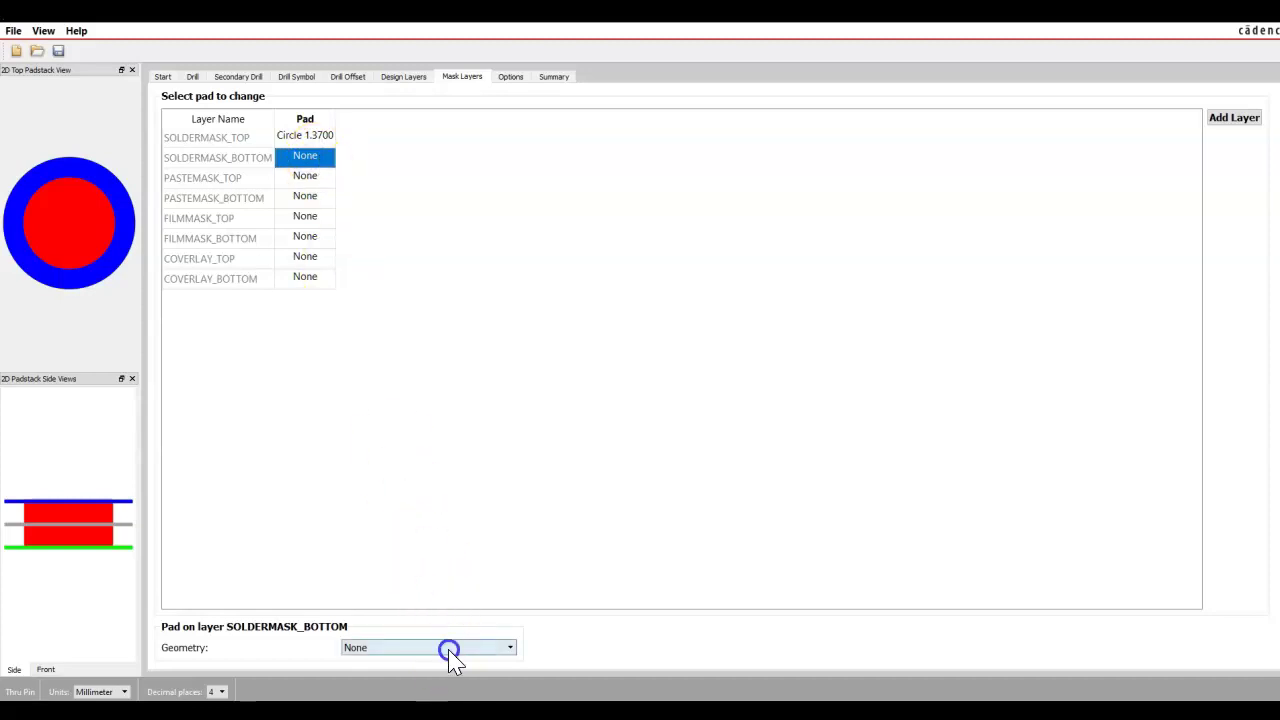
pyautogui.click(380, 540)
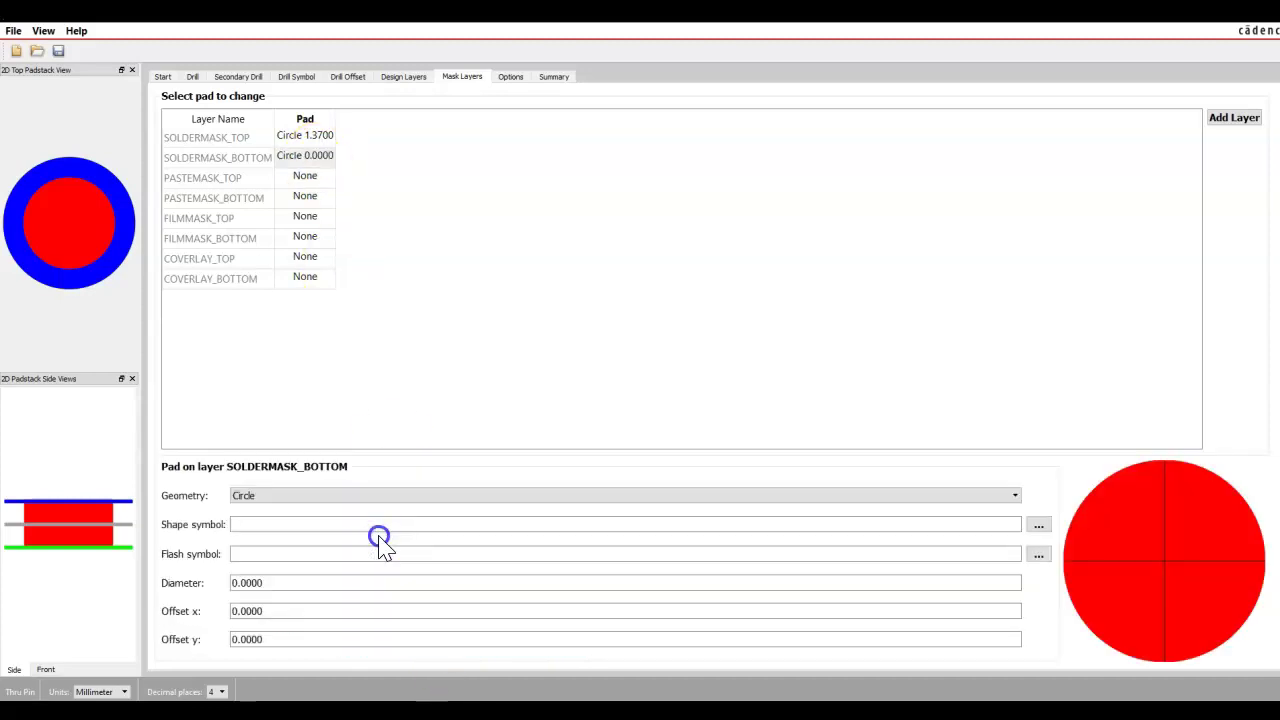
pyautogui.moveTo(284, 583); pyautogui.dragTo(213, 590)
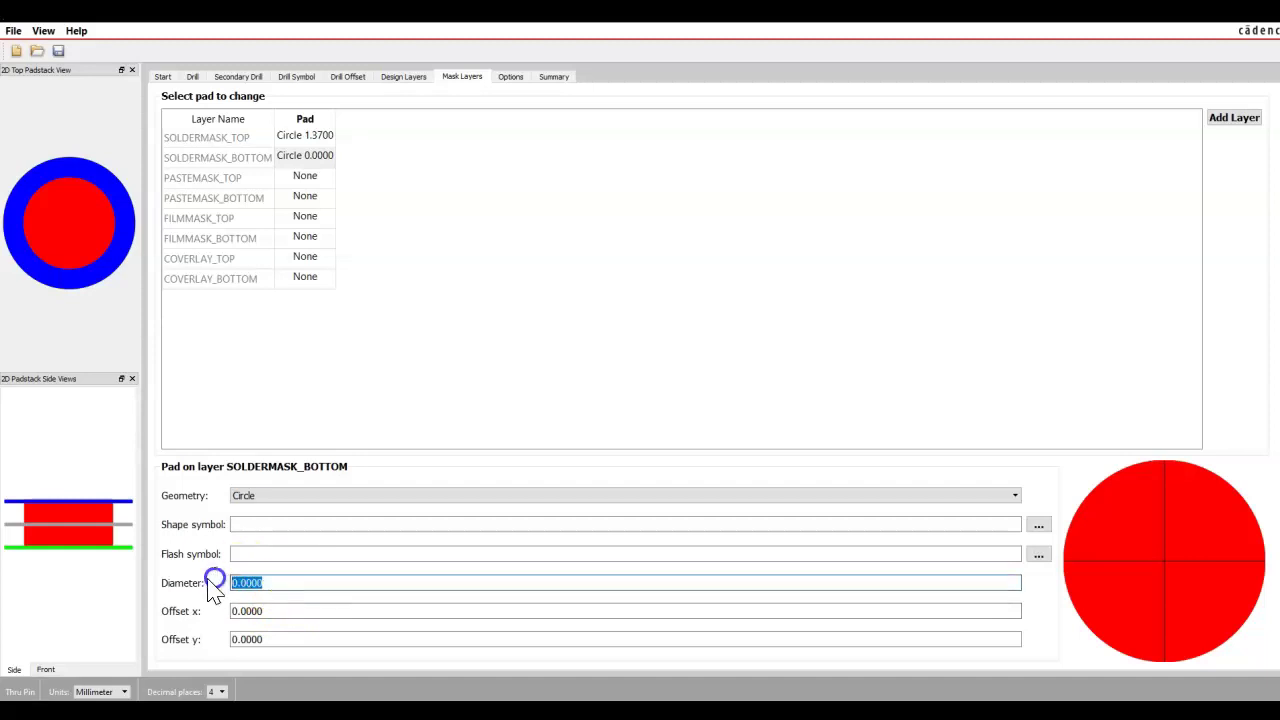
pyautogui.write('1.')
pyautogui.click(536, 370)
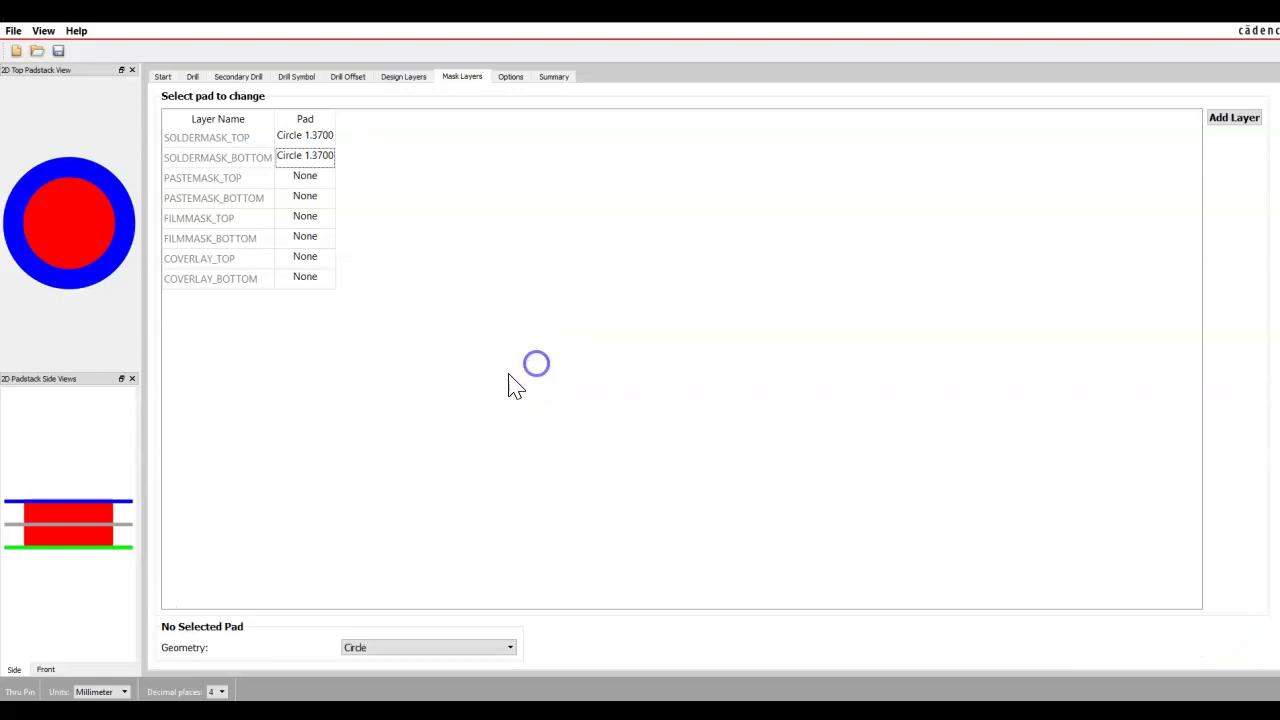
pyautogui.click(510, 78)
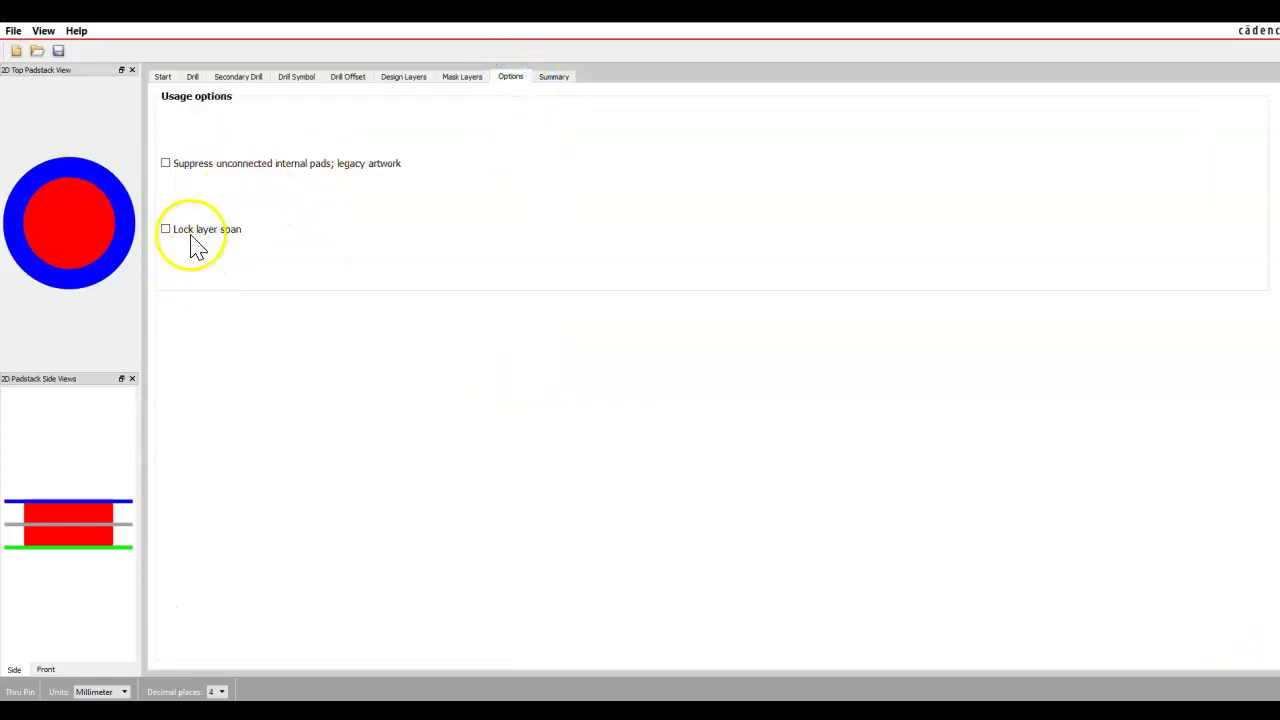
# Review the Summary report for the 0.9 mm plated hole and 1.3 mm pads, cancelling Save
pyautogui.click(553, 78)
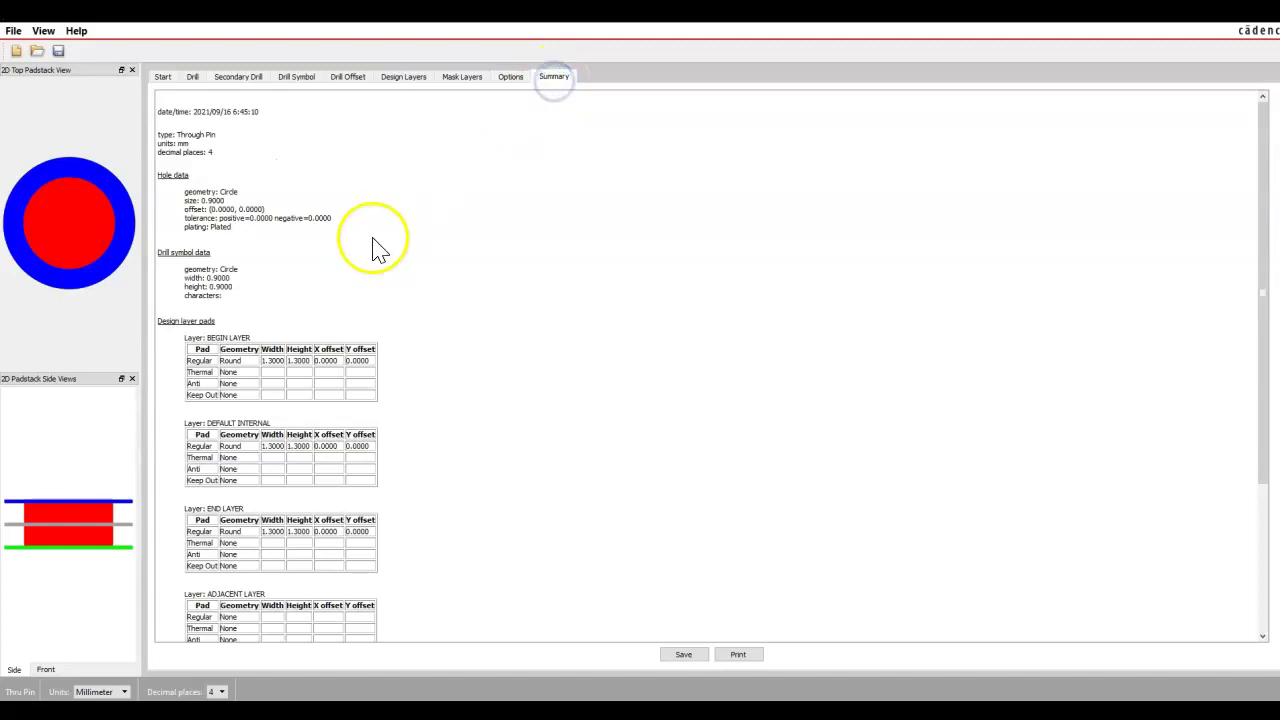
pyautogui.scroll(-3, 310, 290)
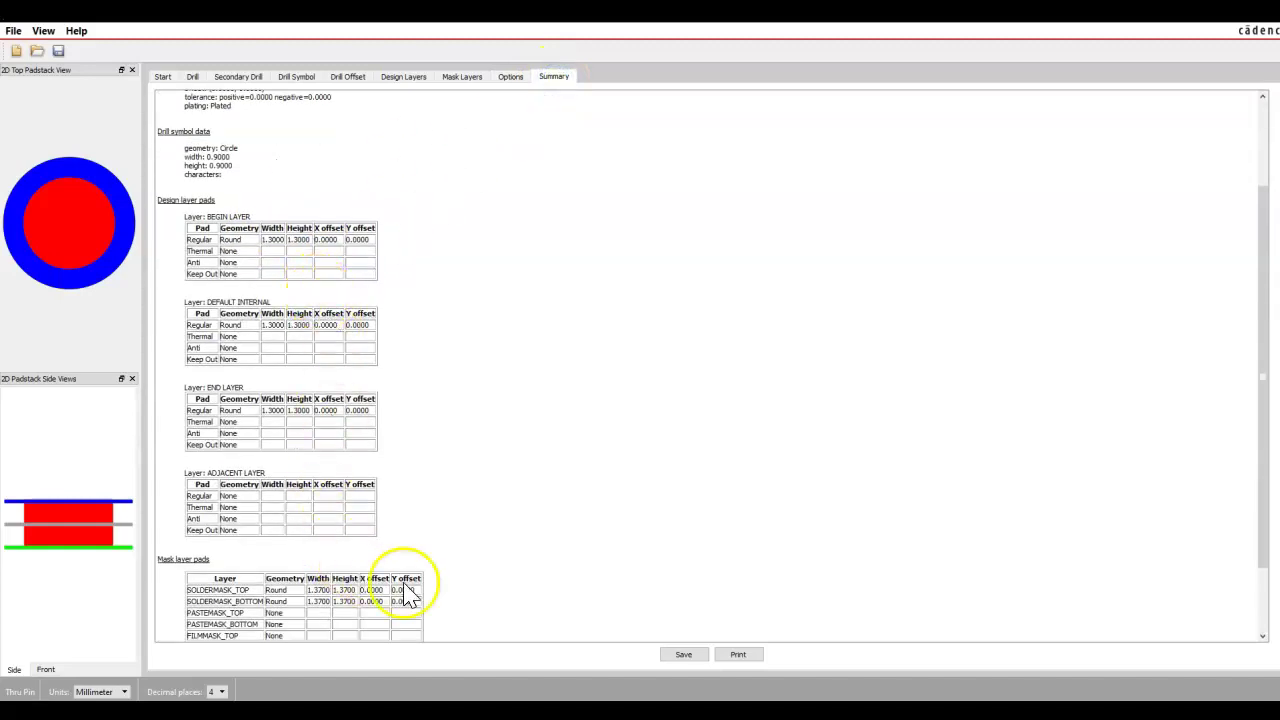
pyautogui.scroll(-2, 280, 420)
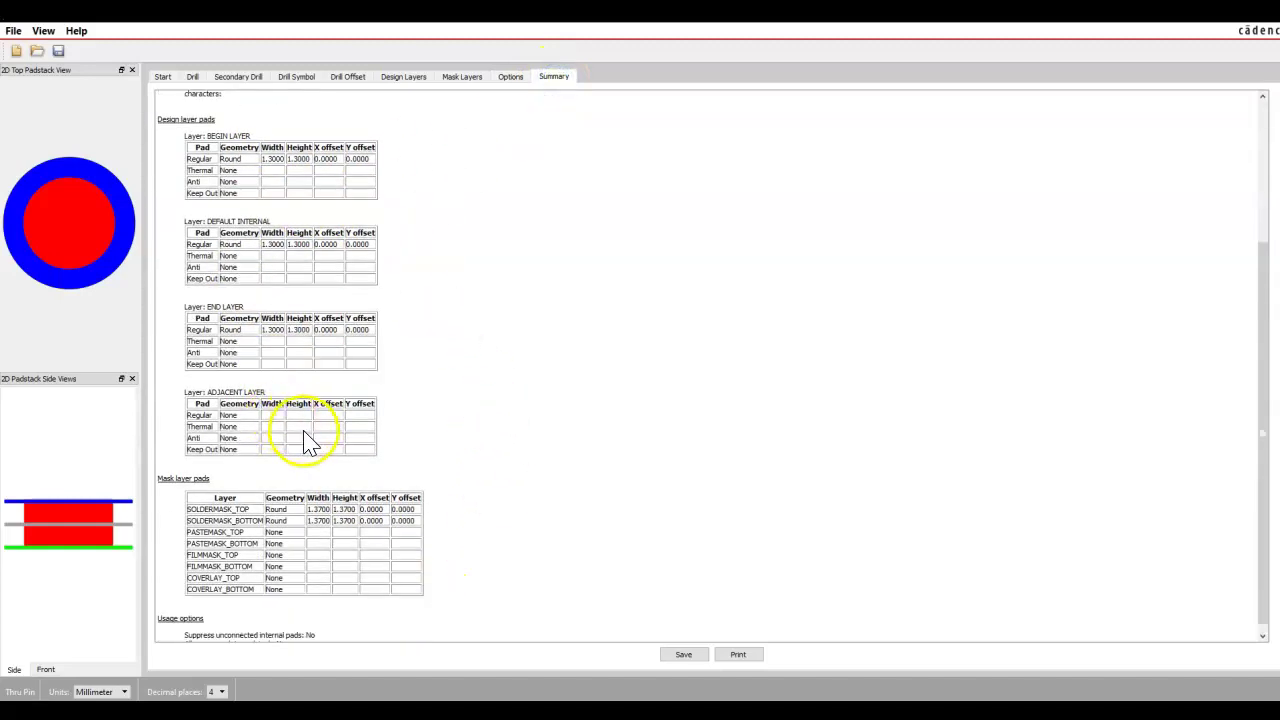
pyautogui.click(688, 655)
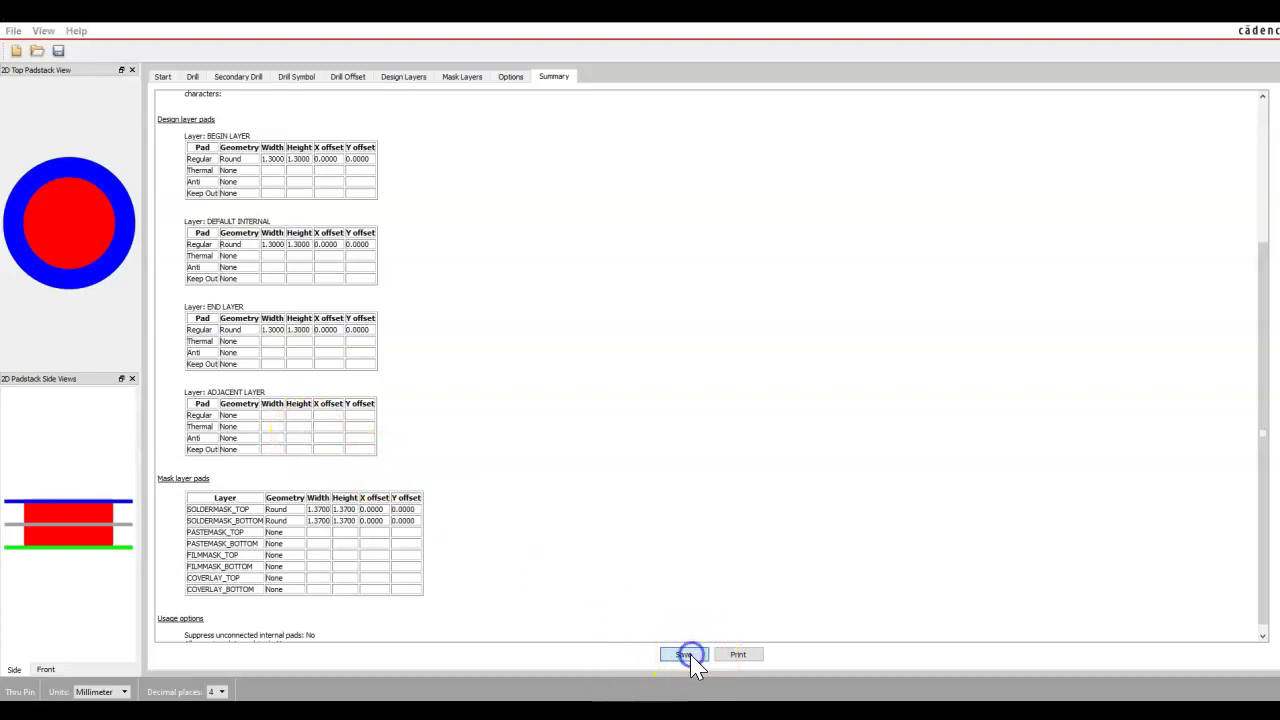
pyautogui.click(582, 365)
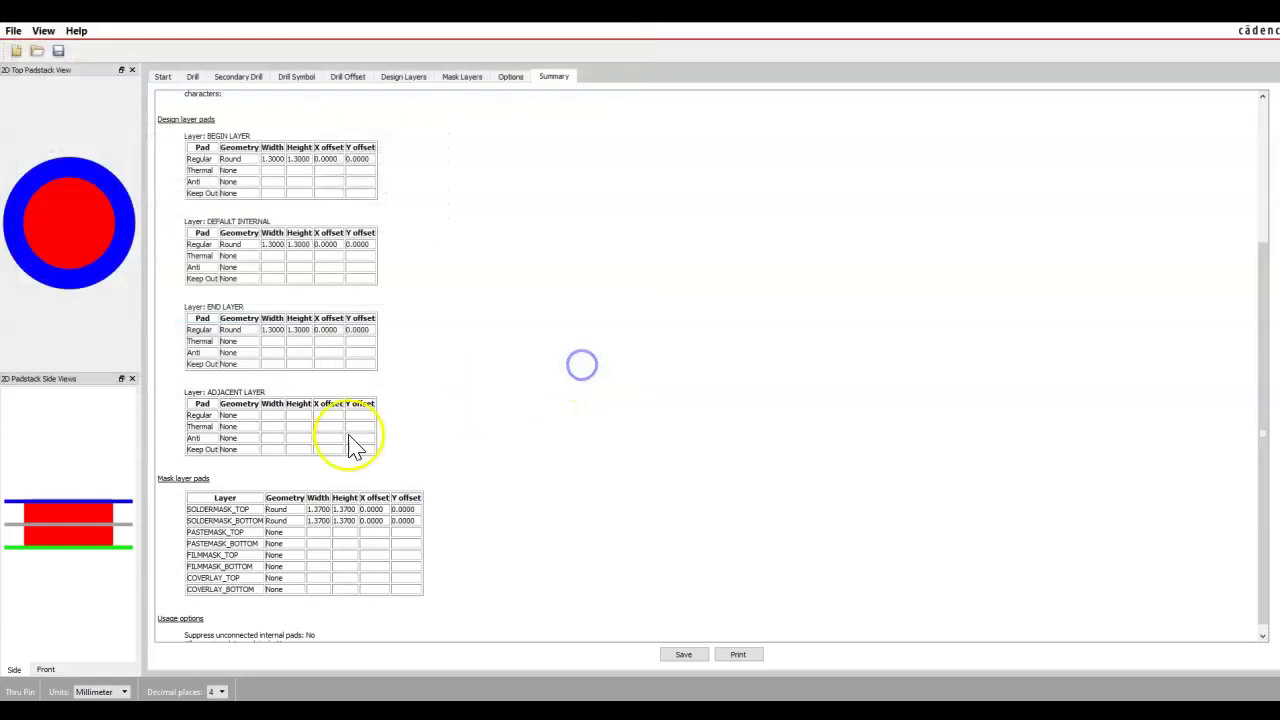
pyautogui.scroll(3, 310, 460)
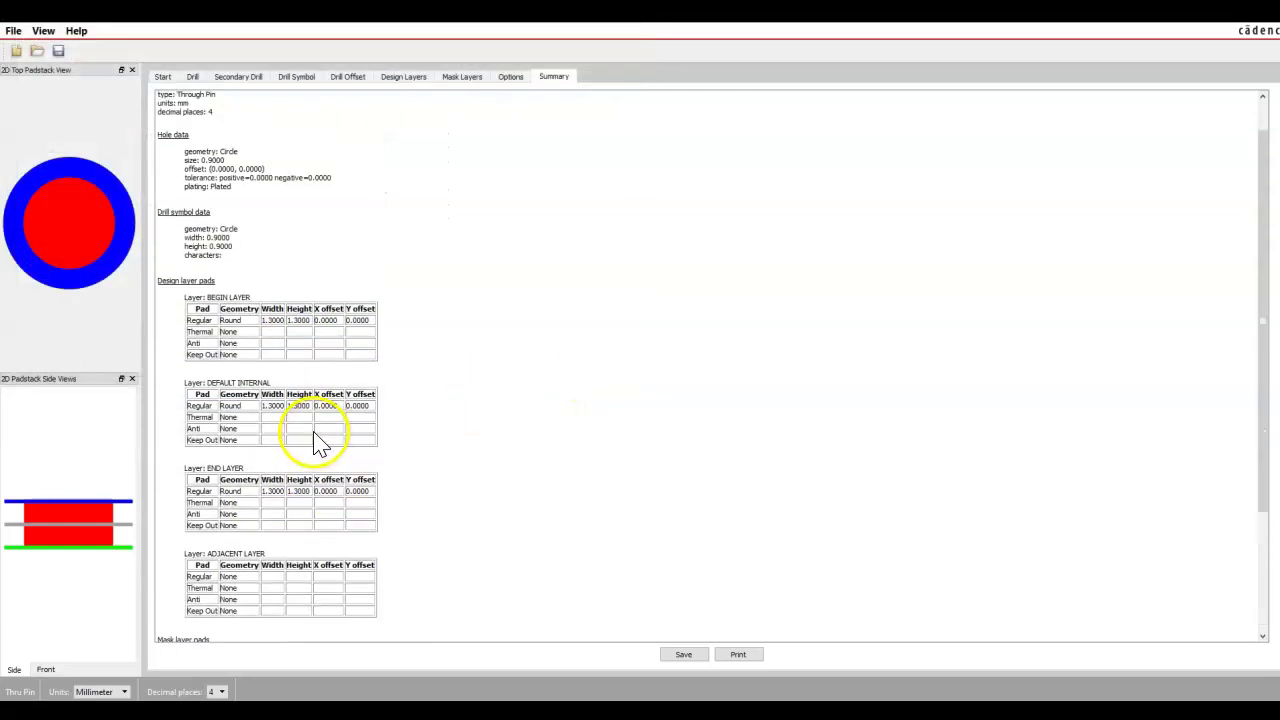
pyautogui.scroll(1, 263, 248)
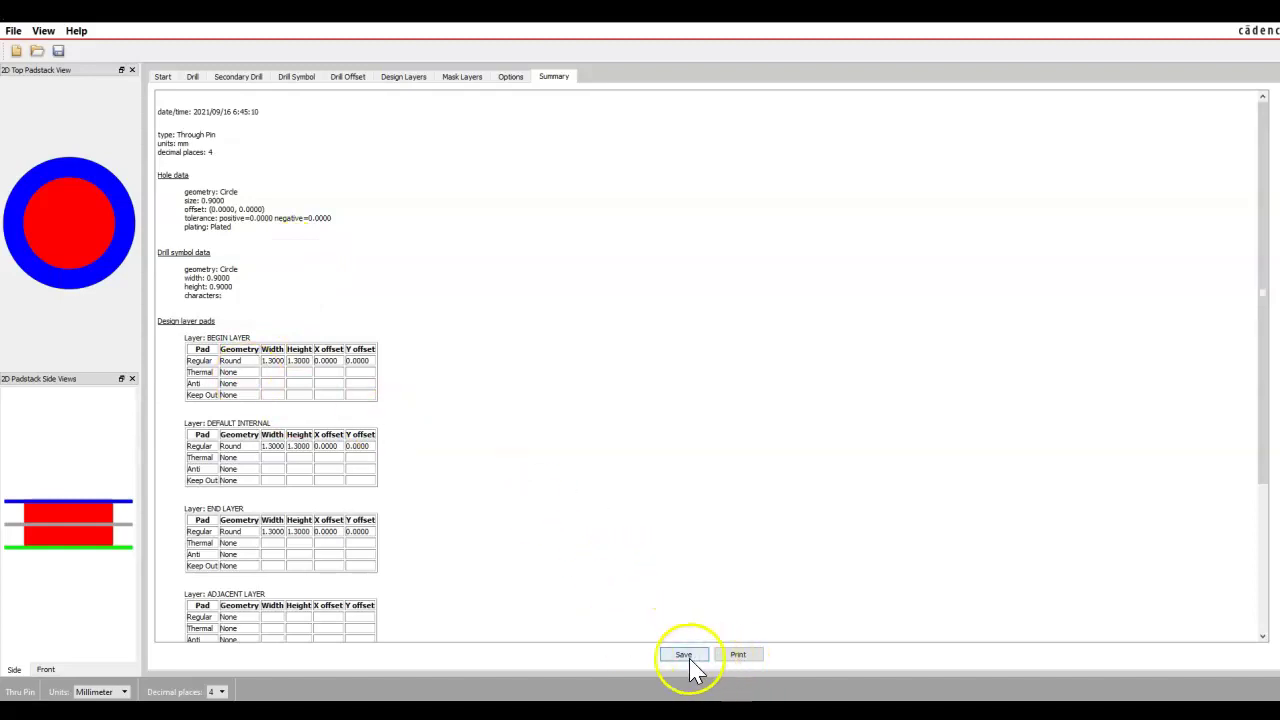
pyautogui.scroll(-4, 400, 475)
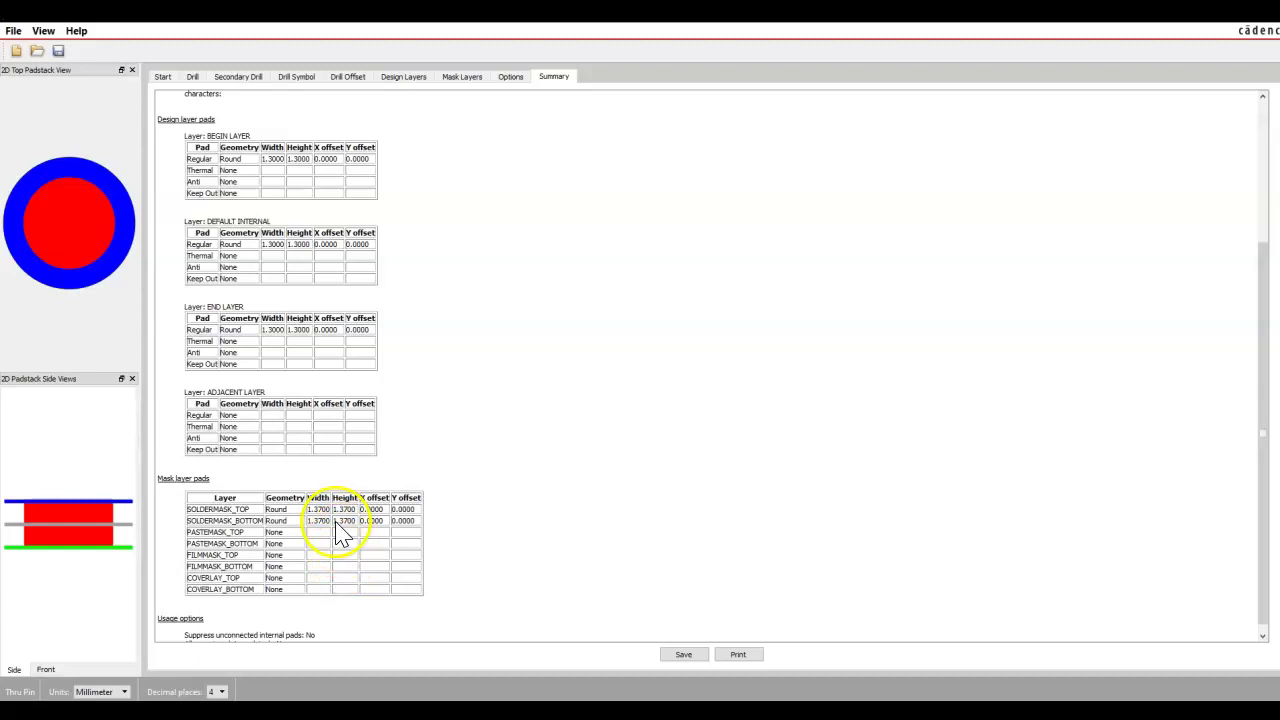
pyautogui.scroll(3, 290, 340)
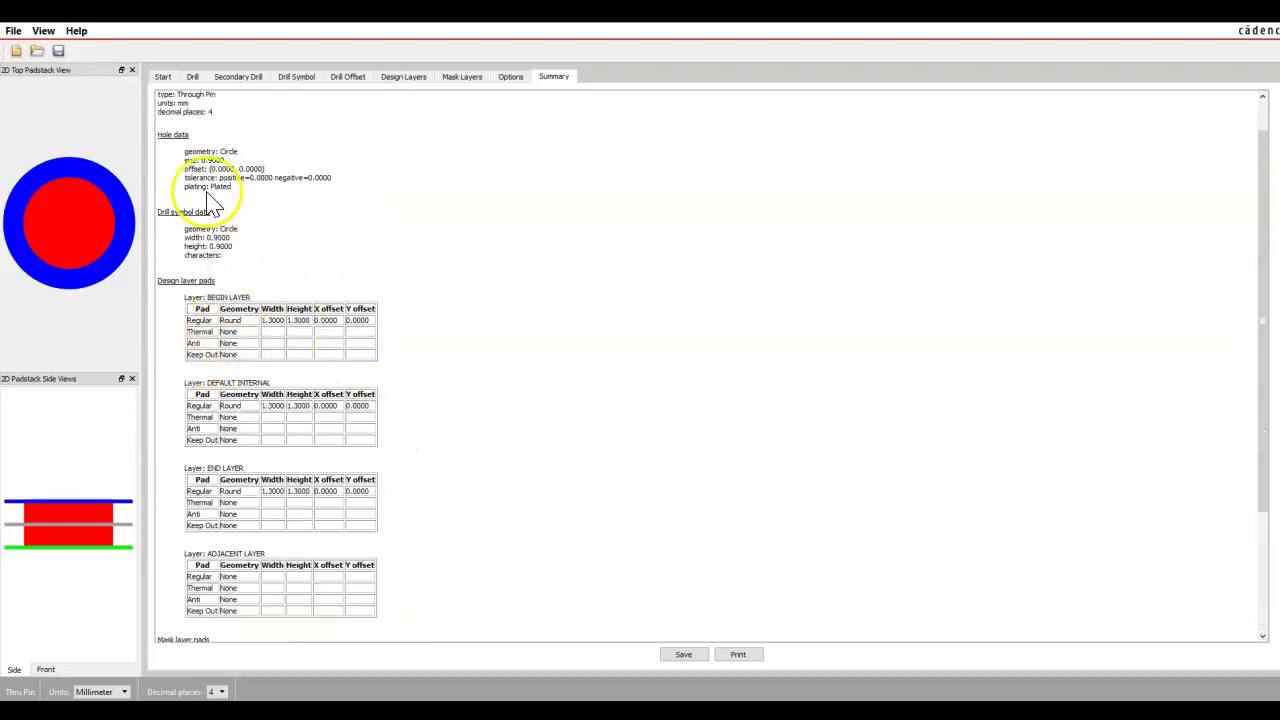
# Save the padstack to D:\PadStacks as a .pad file whose name starts with c13090
pyautogui.click(64, 53)
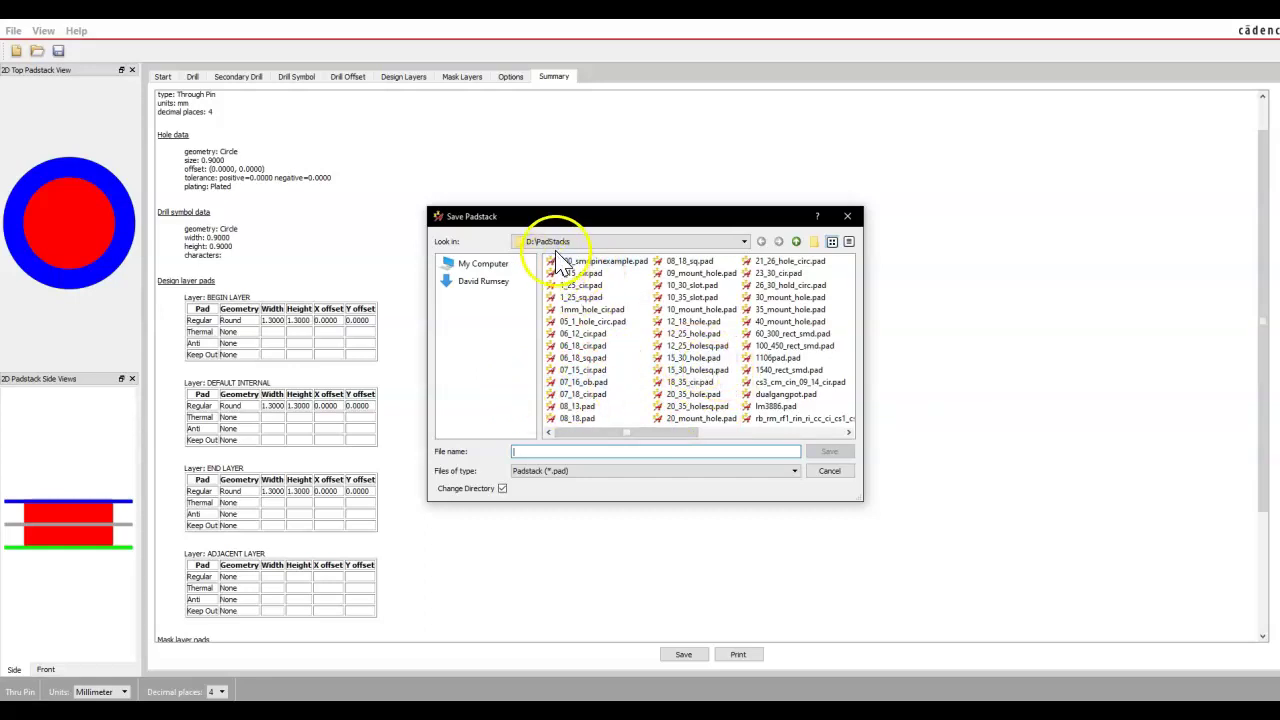
pyautogui.click(609, 455)
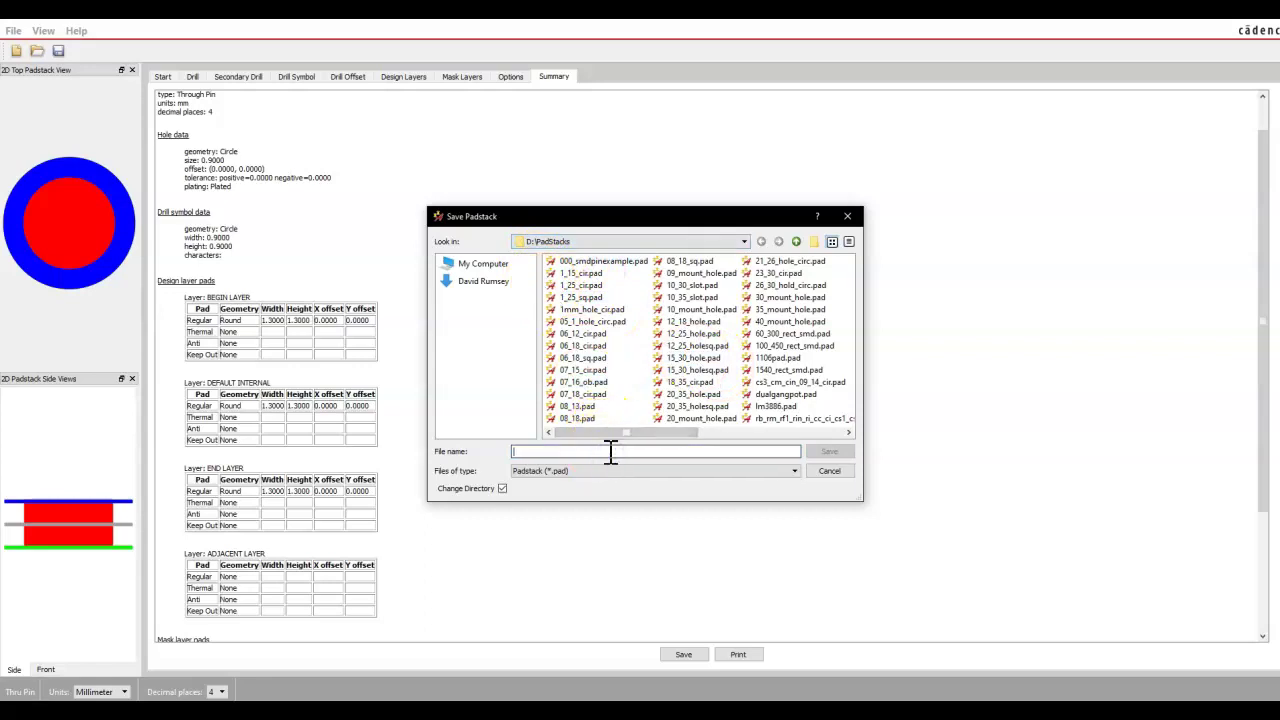
pyautogui.write('c')
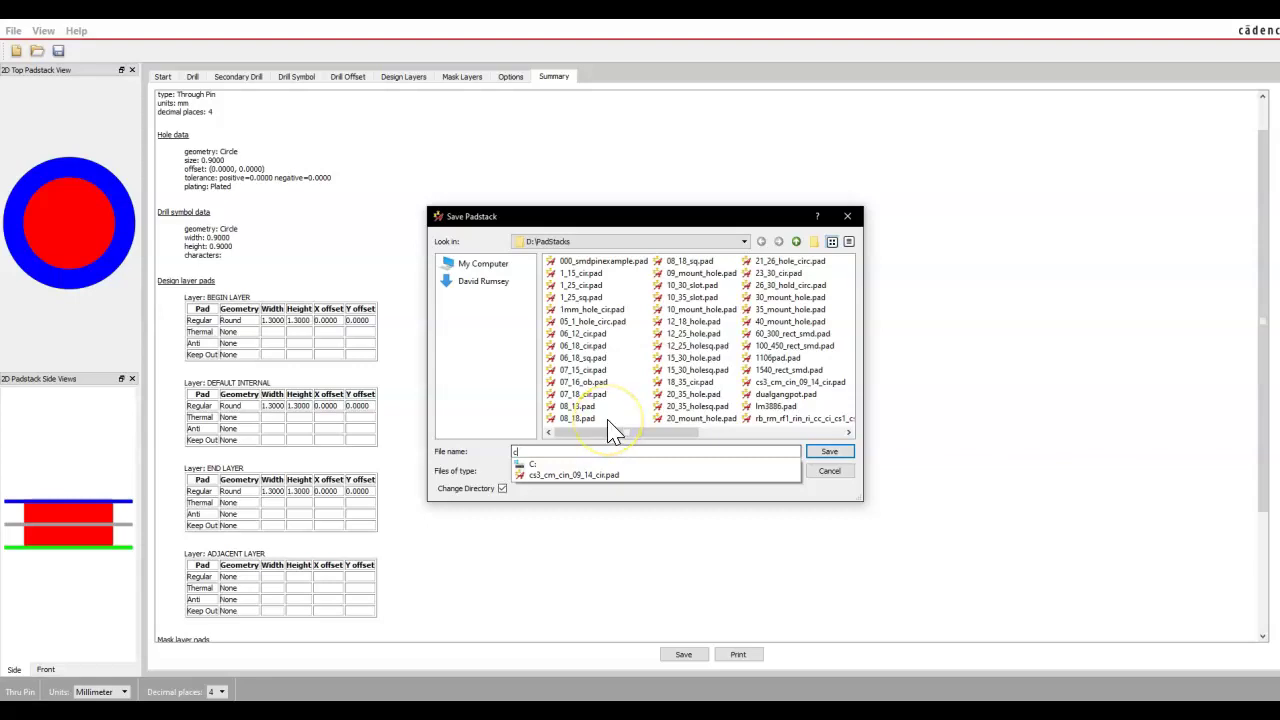
pyautogui.write('901')
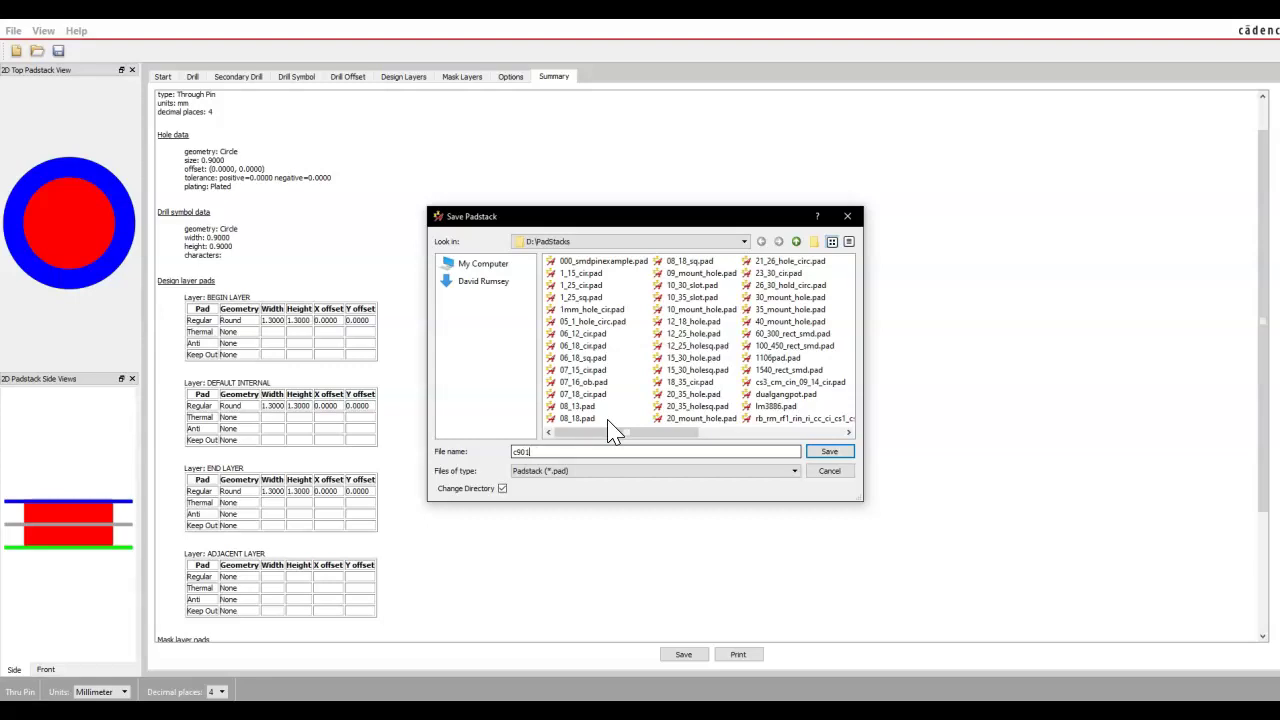
pyautogui.press('BackSpace')
pyautogui.press('BackSpace')
pyautogui.press('BackSpace')
pyautogui.write('130')
pyautogui.press('Return')
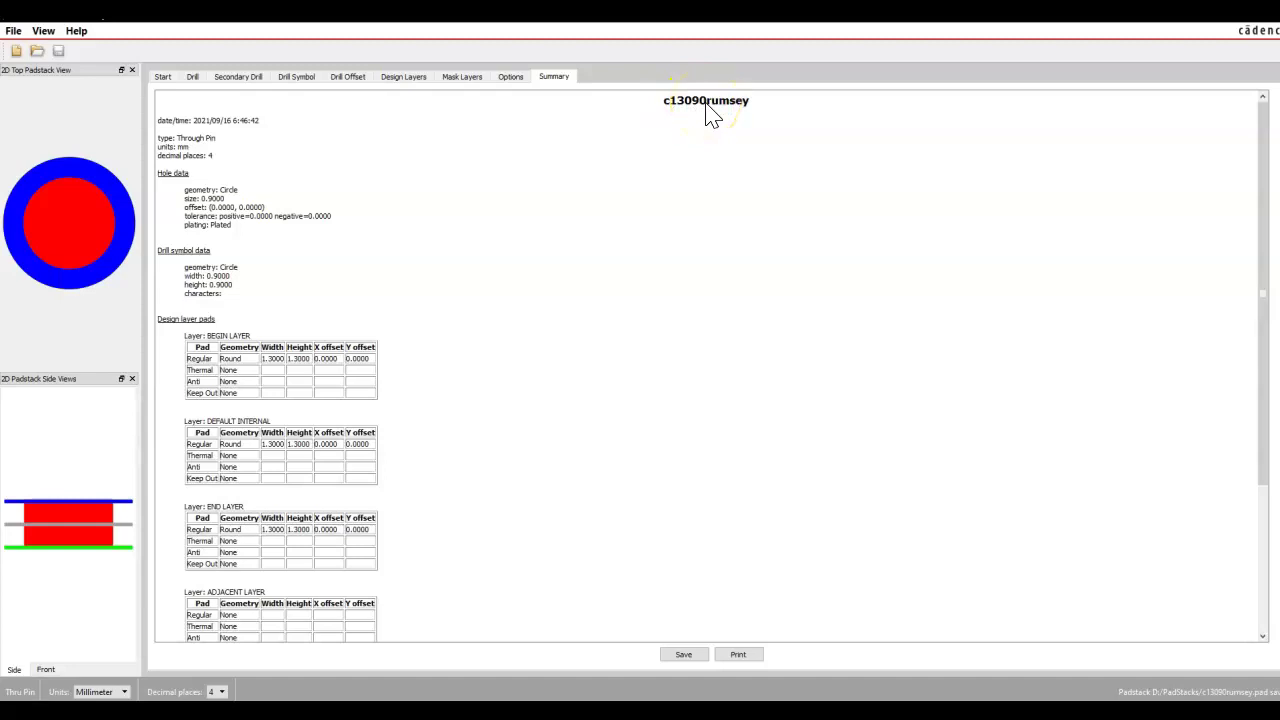
pyautogui.click(696, 157)
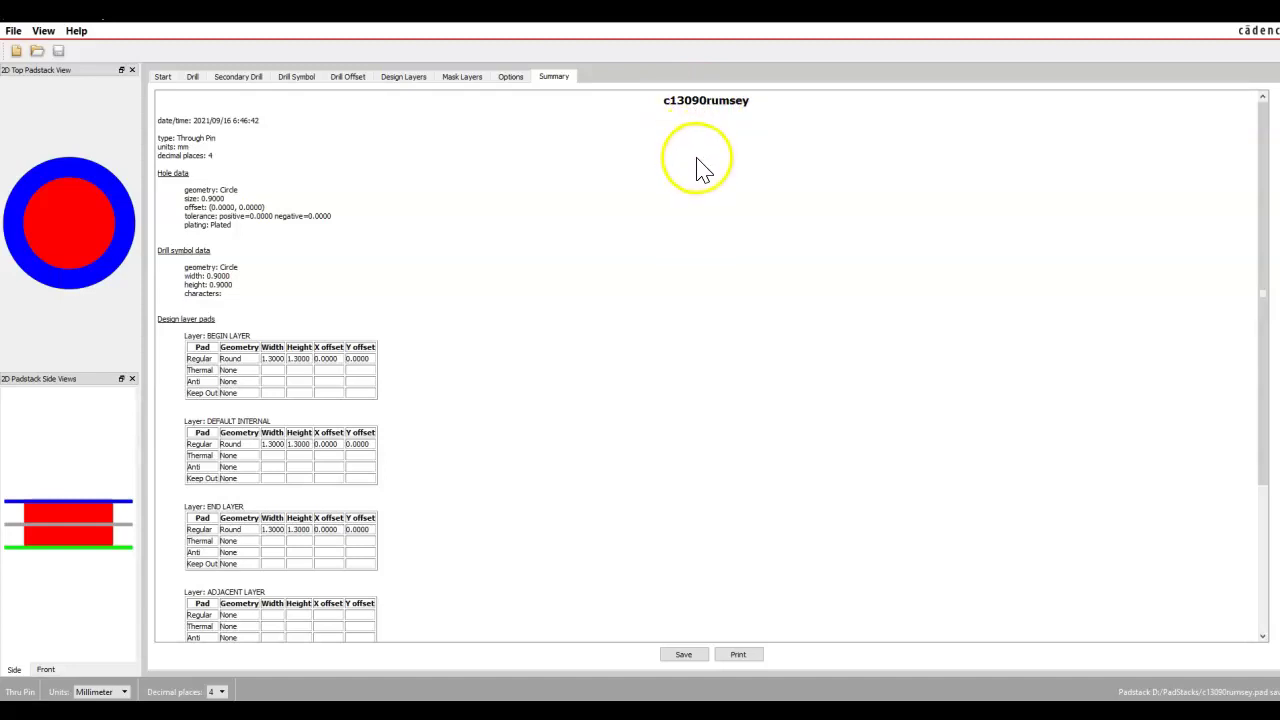